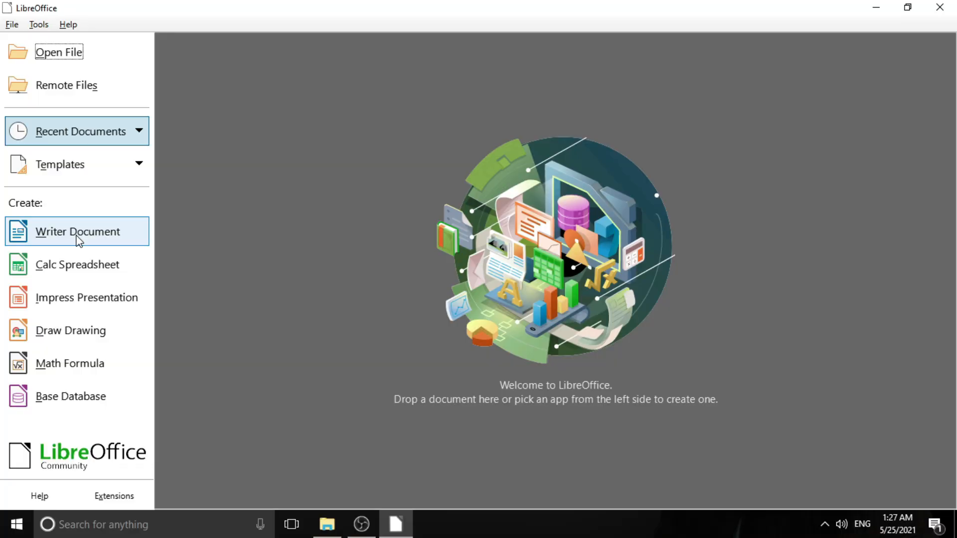
Create a new blank Writer text document
left_click(78, 239)
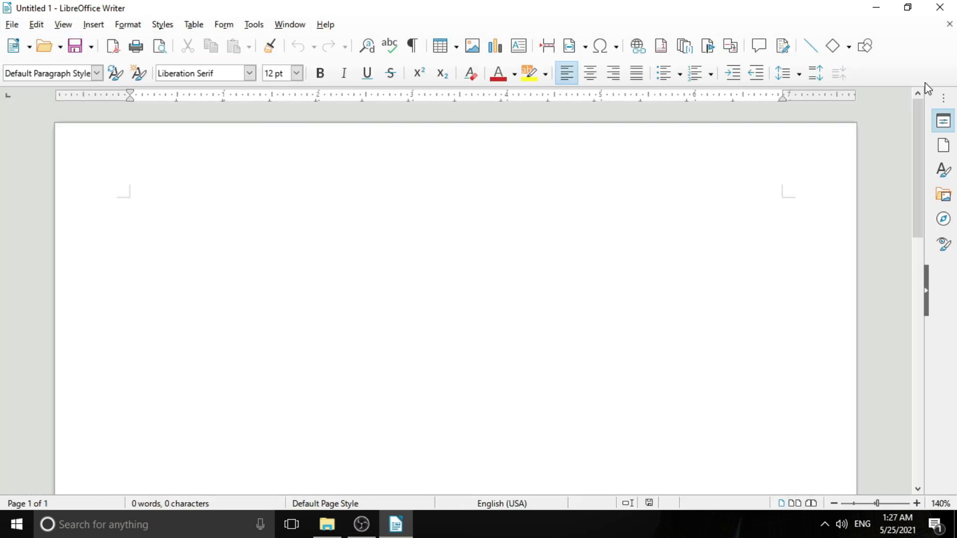
Look through the document window's File, Edit, View, Insert, Format, Styles, Tools and Help command lists
left_click(12, 24)
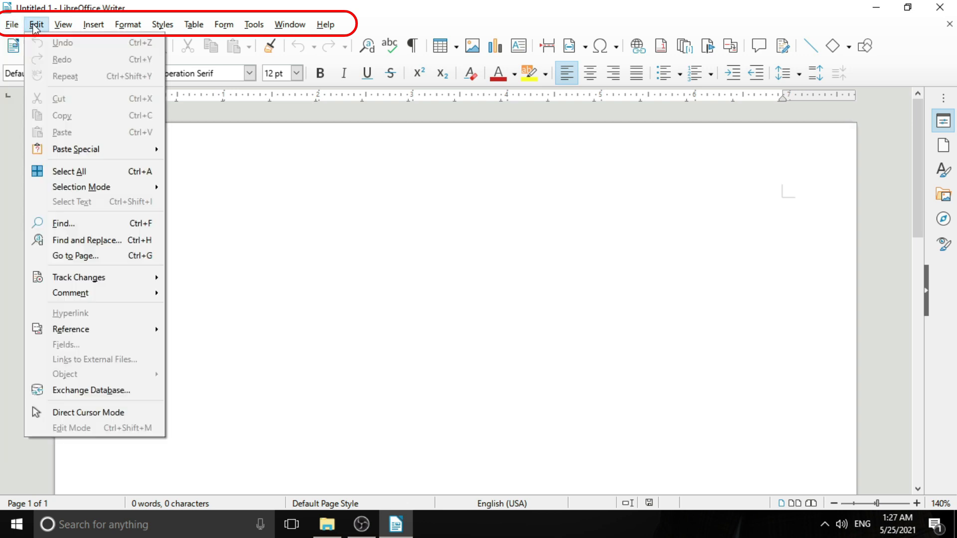
mouse_move(64, 25)
mouse_move(96, 29)
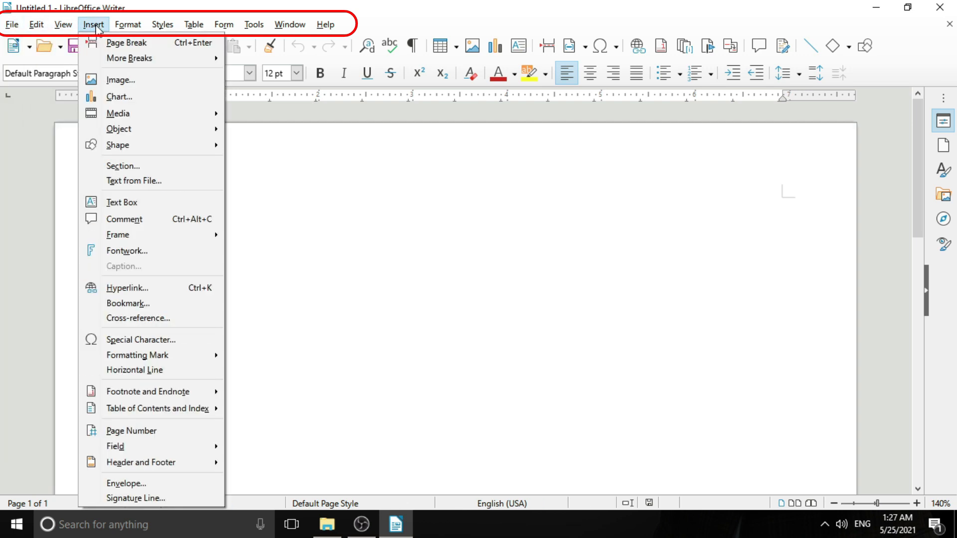
mouse_move(6, 29)
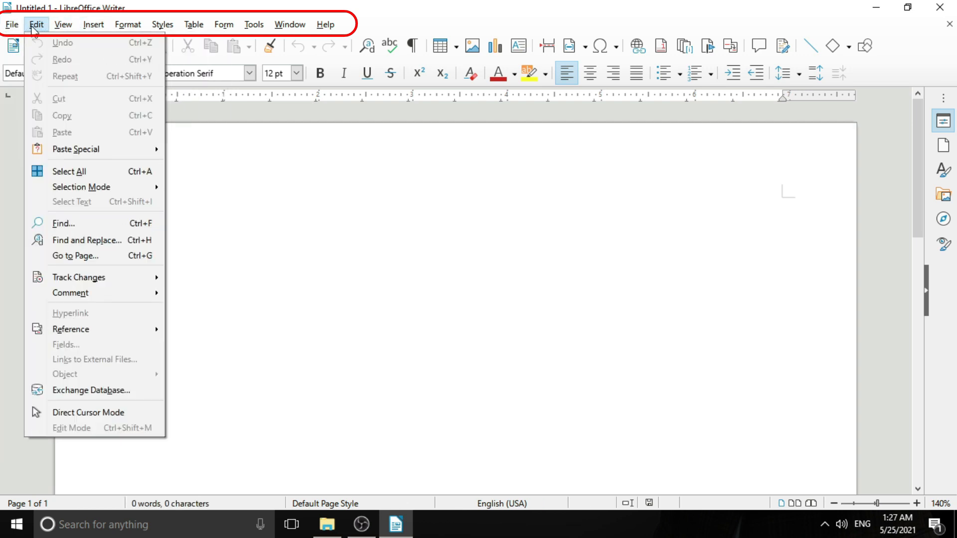
mouse_move(131, 30)
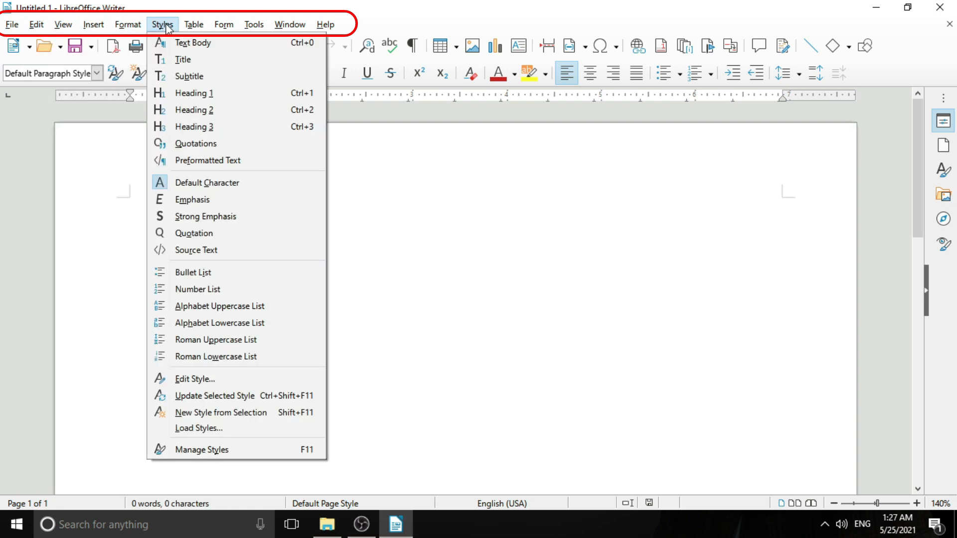
mouse_move(254, 28)
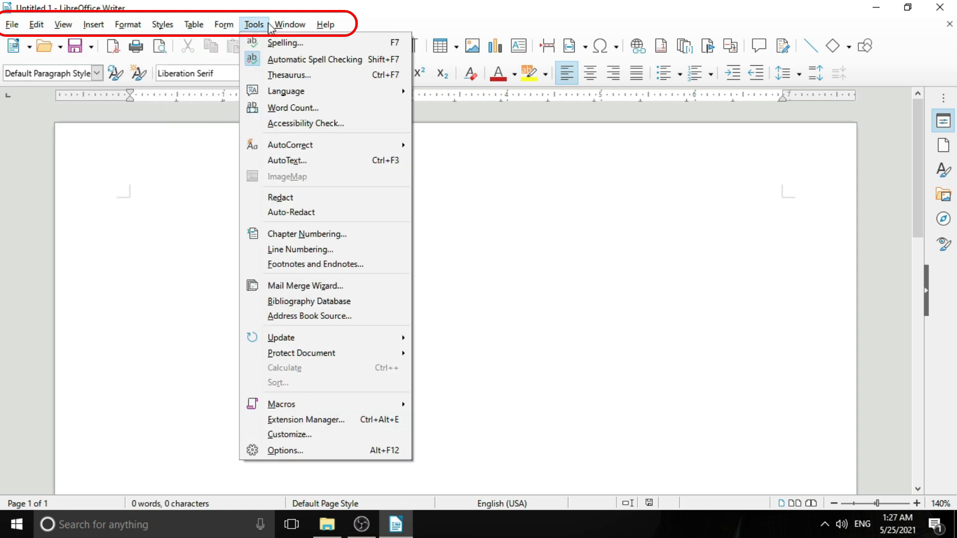
mouse_move(323, 28)
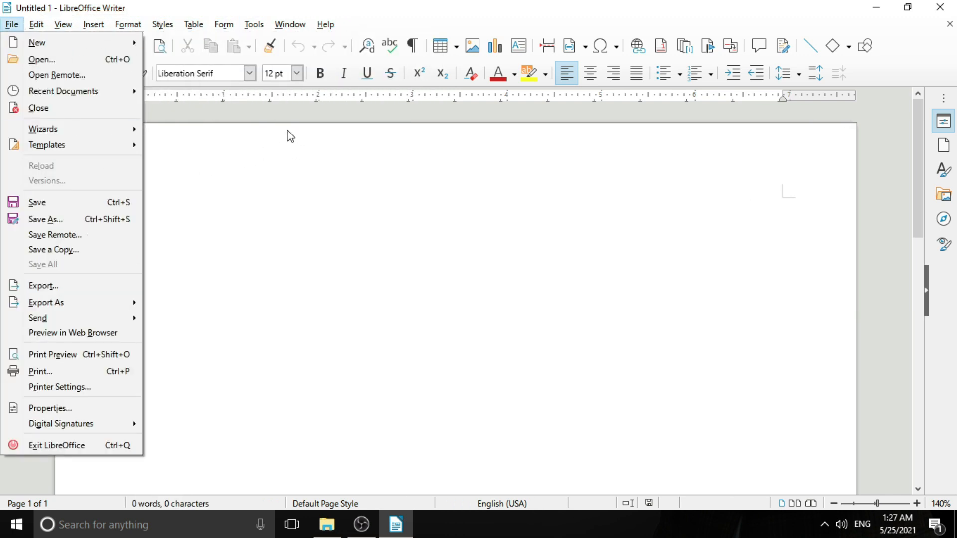
left_click(282, 156)
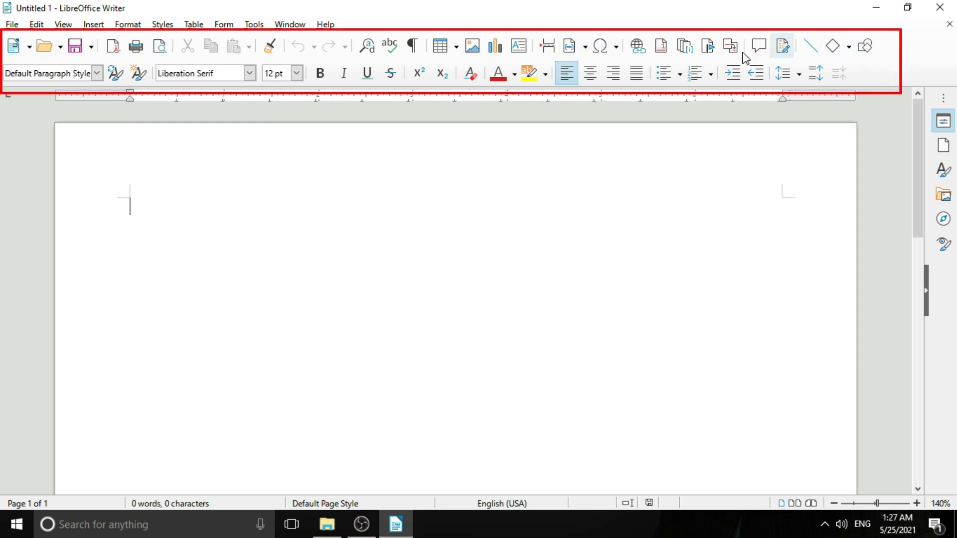
left_click(128, 25)
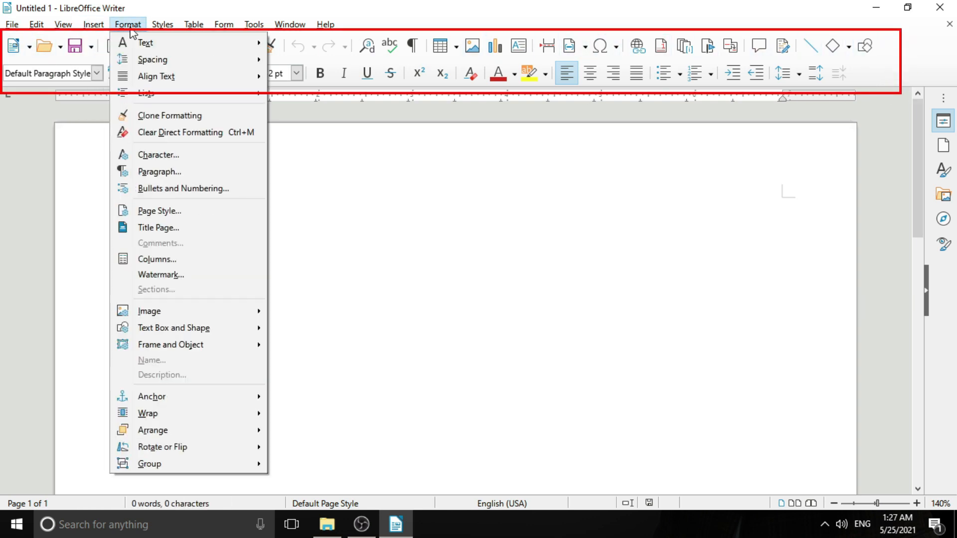
left_click(349, 219)
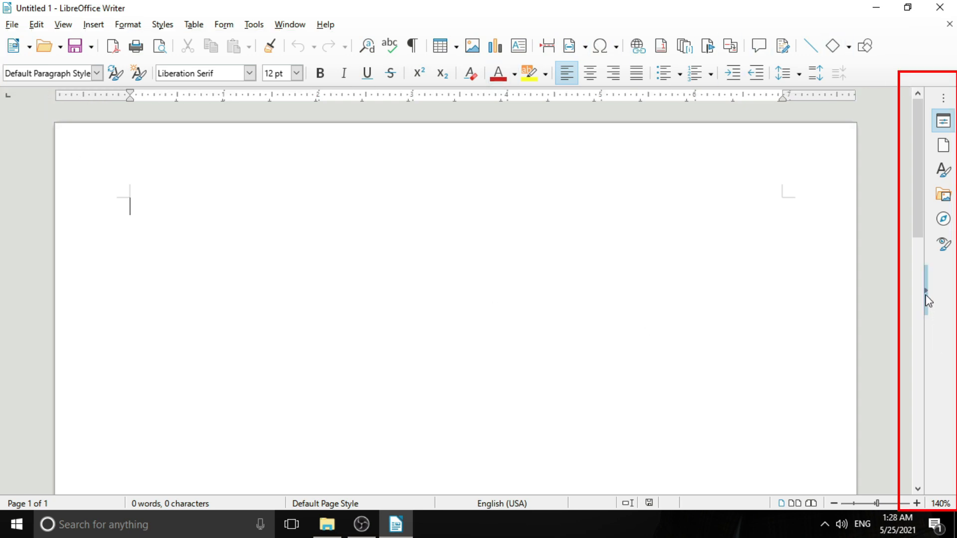
Expand the sidebar to view its Properties deck, and hide the sidebar to widen the document area
left_click(925, 300)
left_click(952, 291)
left_click(928, 255)
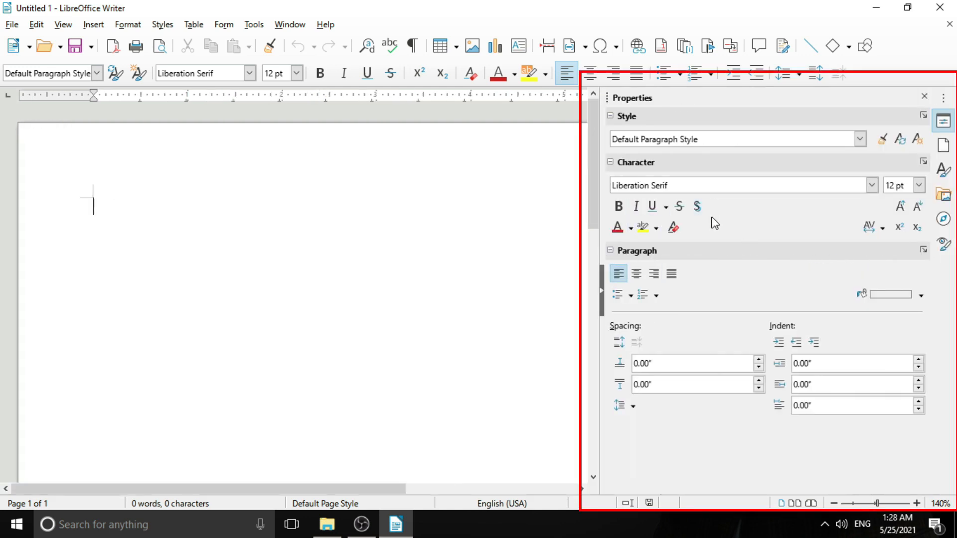
left_click(603, 299)
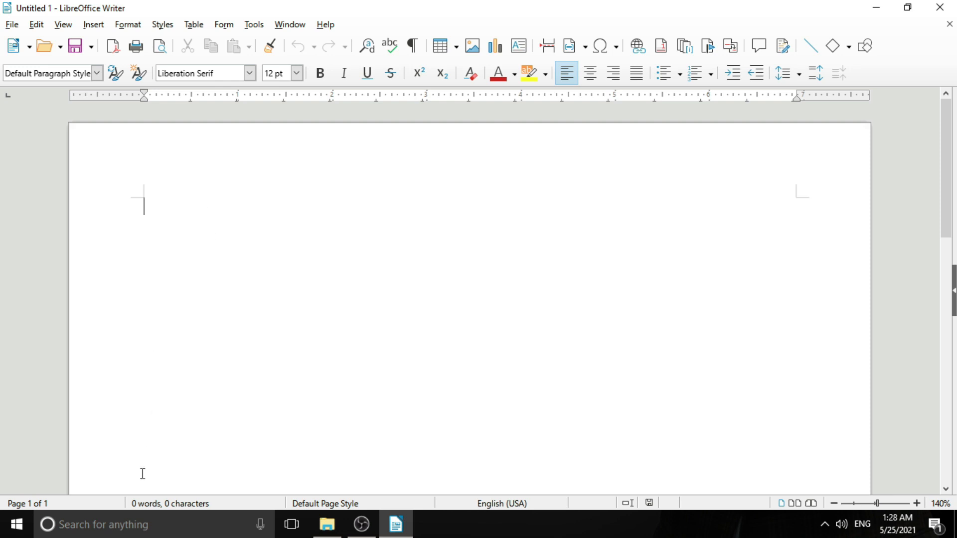
Search Windows for winword and switch to Microsoft Office Word 2007
left_click(80, 530)
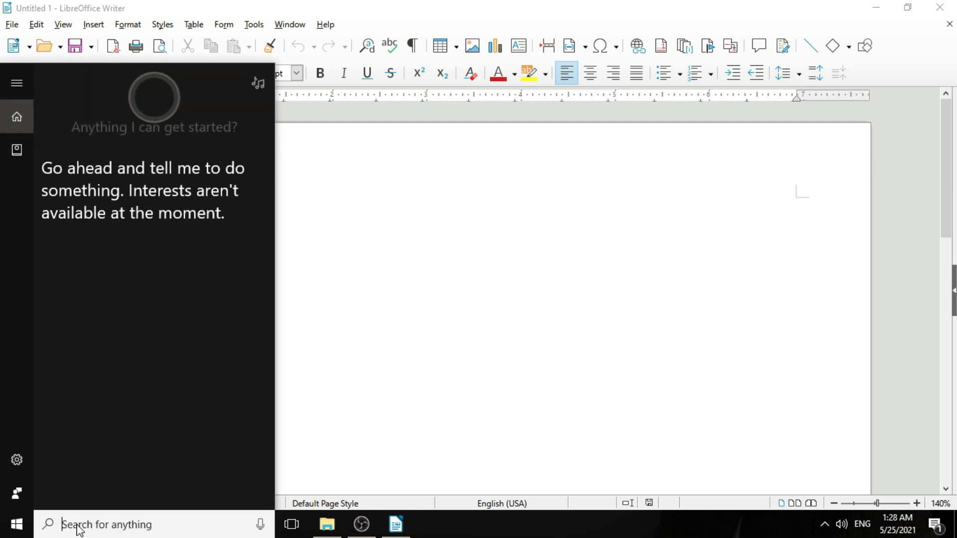
type("winword")
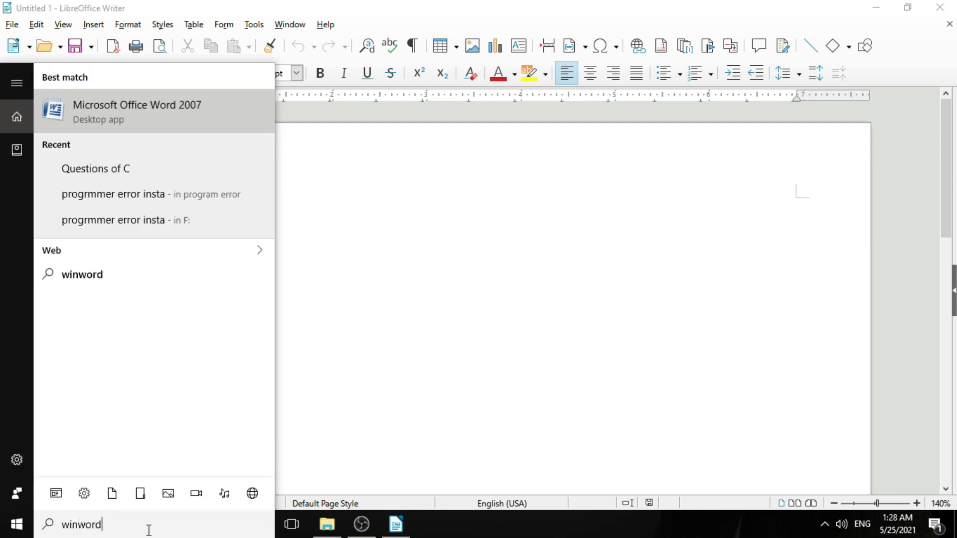
key("Return")
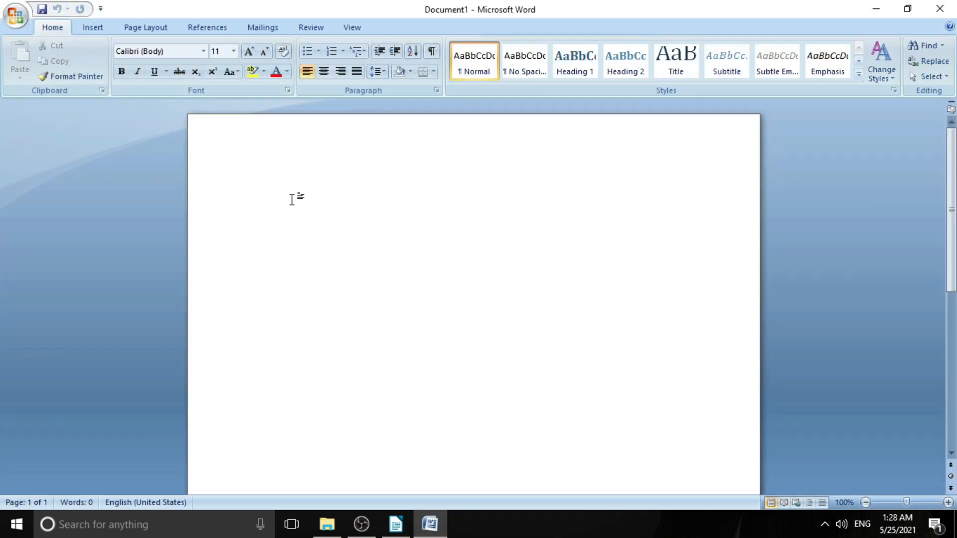
Generate ten paragraphs of sample text in the blank document with the formula =rand(10)
type("=rand()")
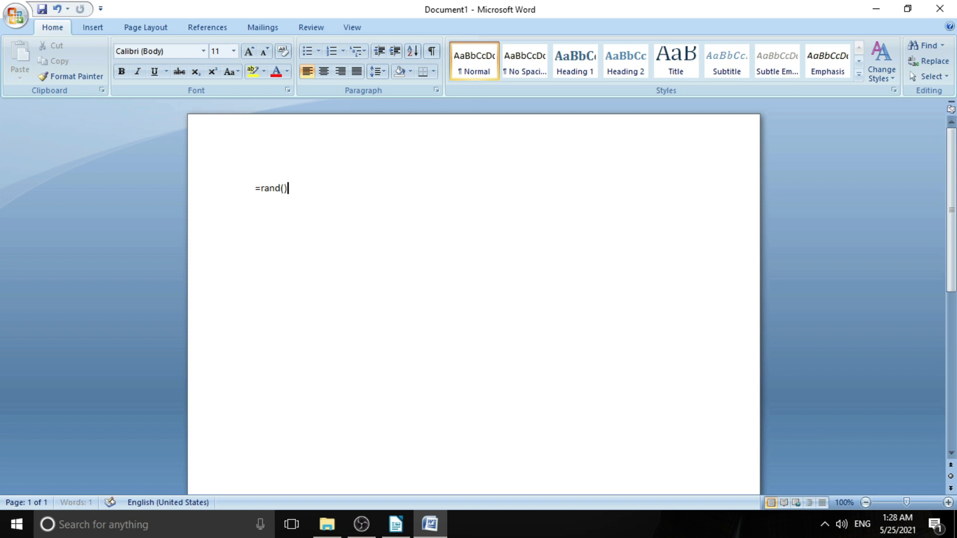
key("Left")
type("10")
key("Right")
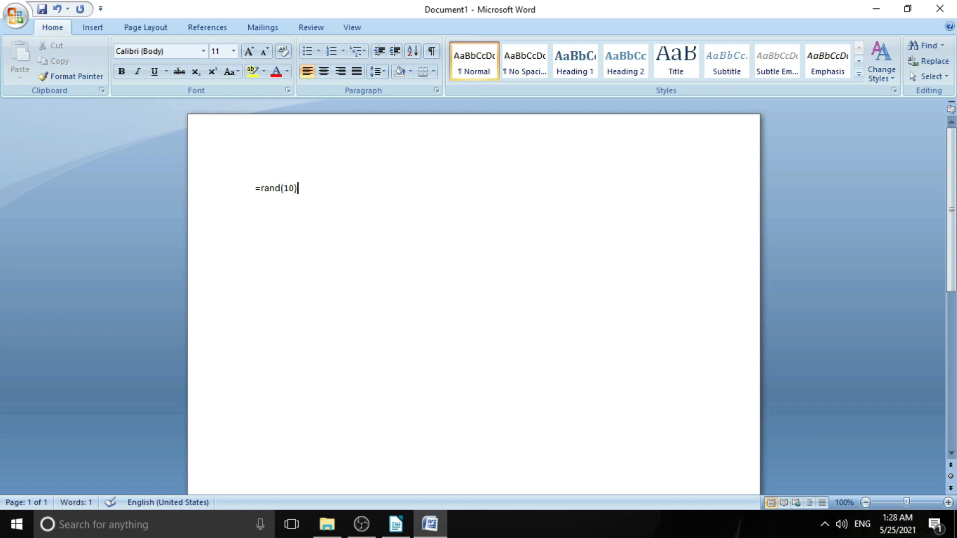
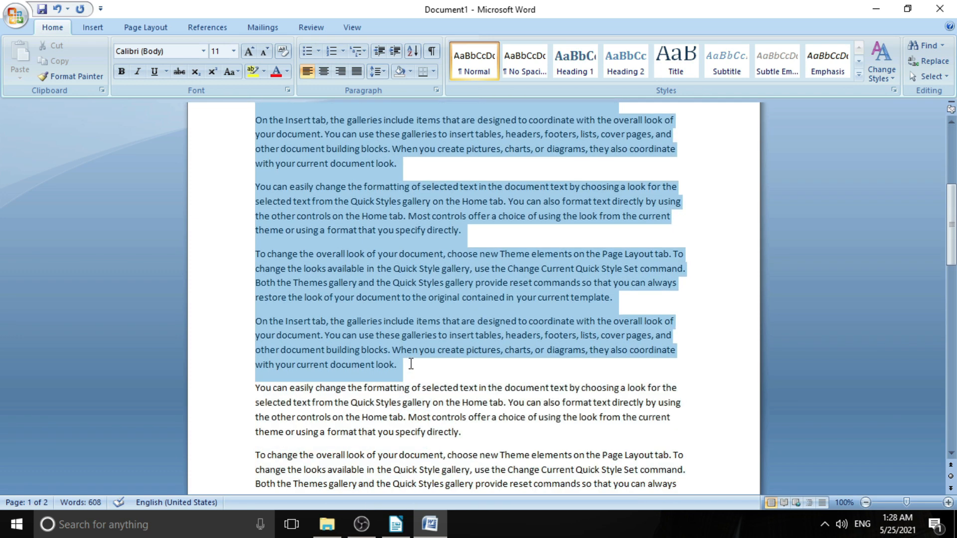
Copy the selected sample paragraphs, paste them into the blank LibreOffice Writer document and check the pasted text
right_click(345, 245)
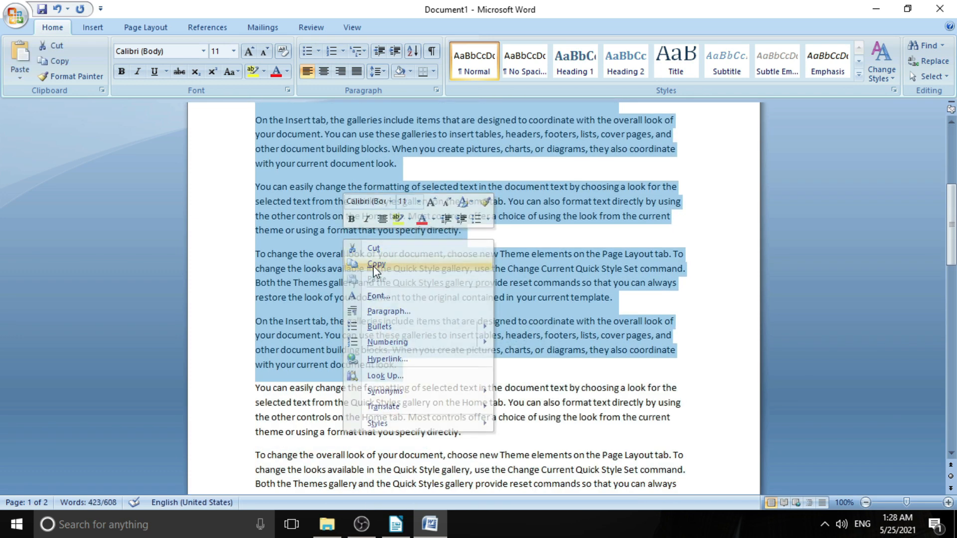
left_click(374, 266)
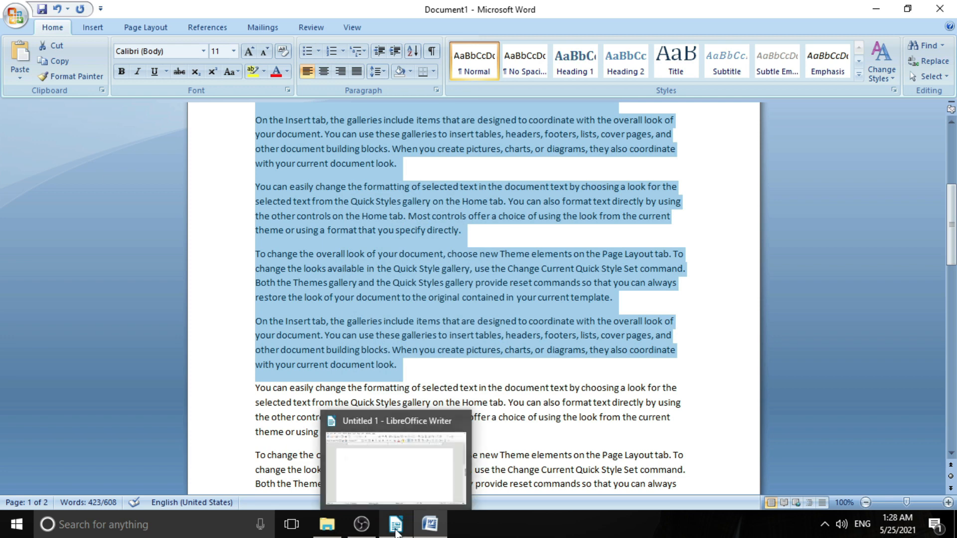
left_click(396, 532)
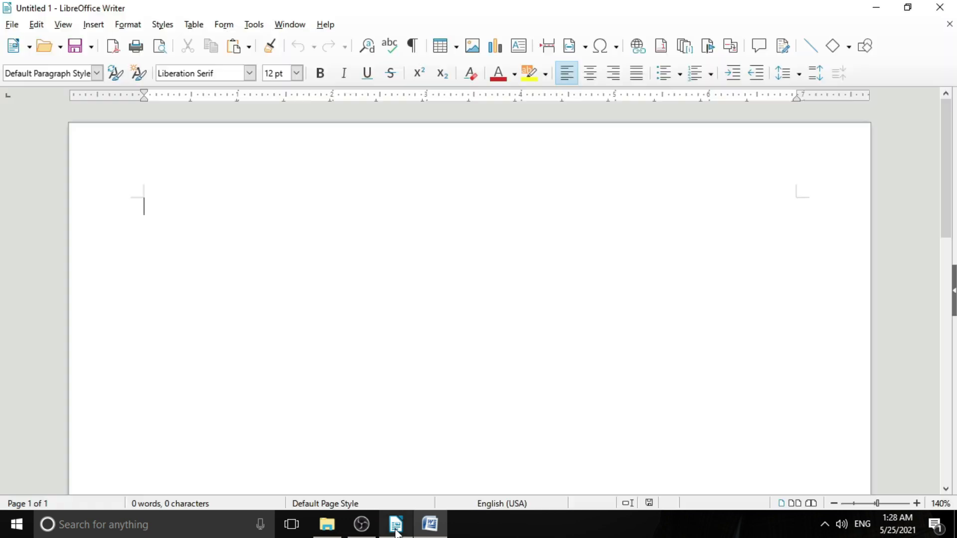
right_click(159, 214)
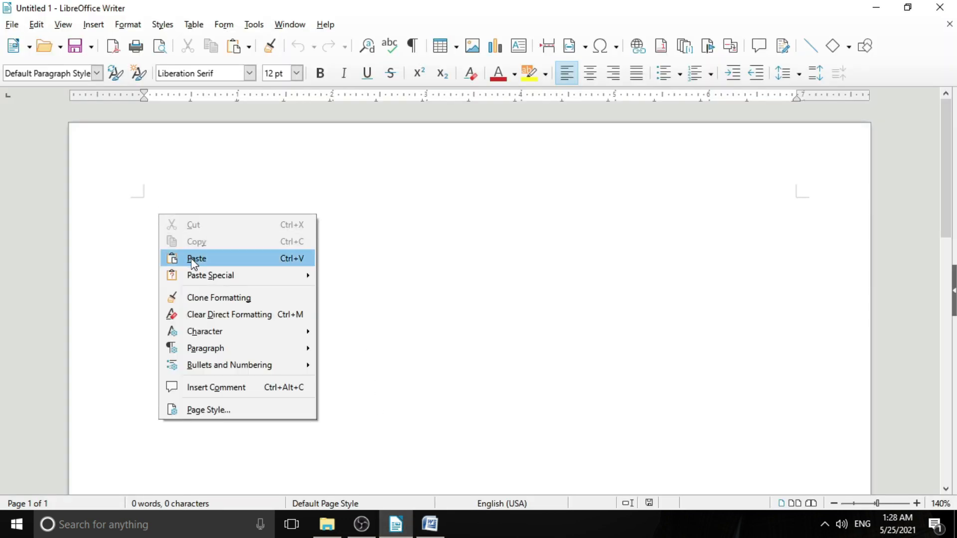
left_click(194, 258)
scroll(329, 331, "up", 7)
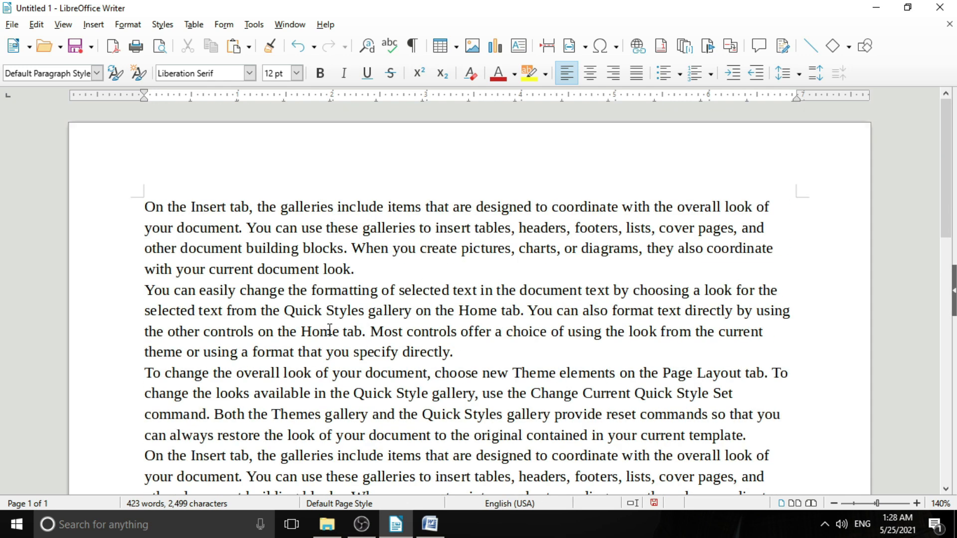
left_click(333, 311)
scroll(334, 308, "down", 7)
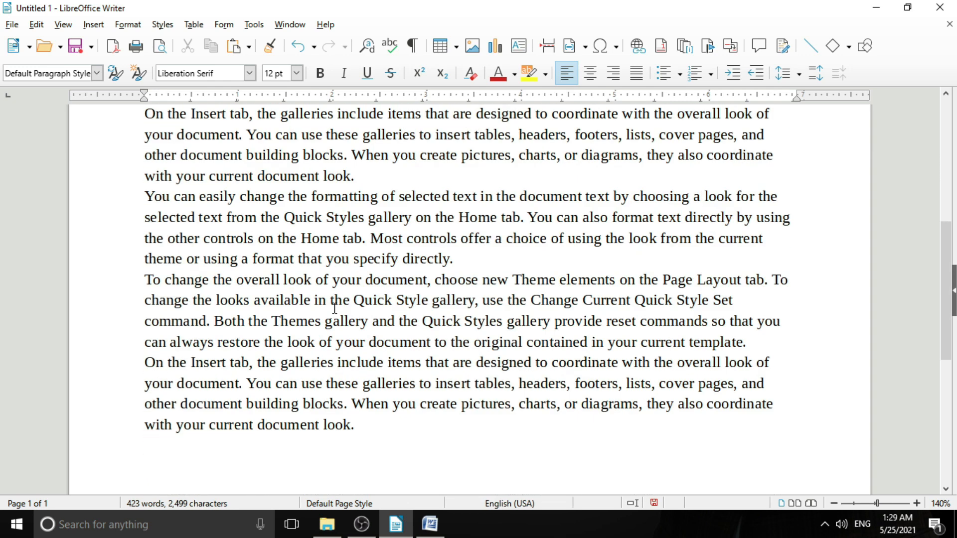
scroll(333, 309, "up", 7)
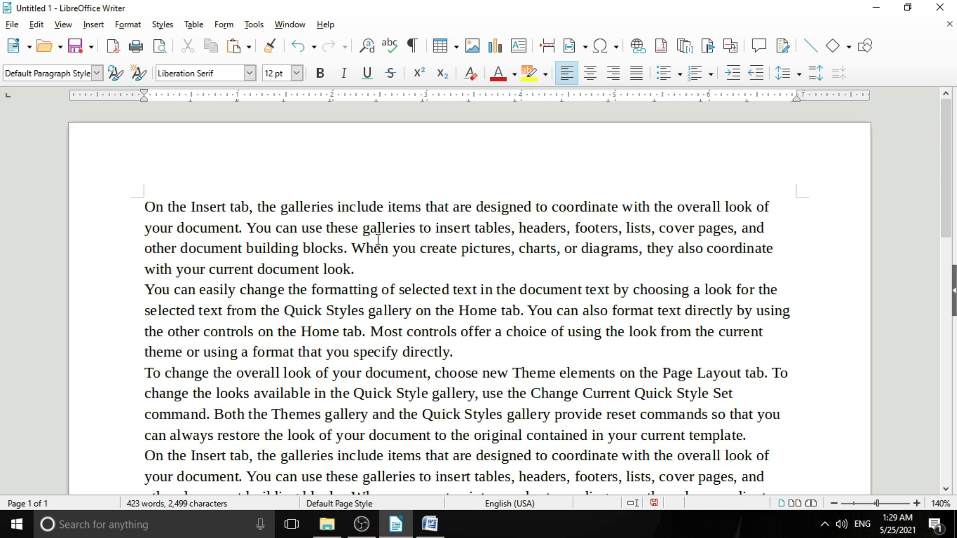
Place the cursor at several points in the text, select the word "galleries" in the first paragraph's second line and clear the selection
left_click(650, 306)
left_click(433, 239)
left_click(551, 207)
left_click(659, 205)
left_click(679, 246)
double_click(381, 228)
left_click(416, 248)
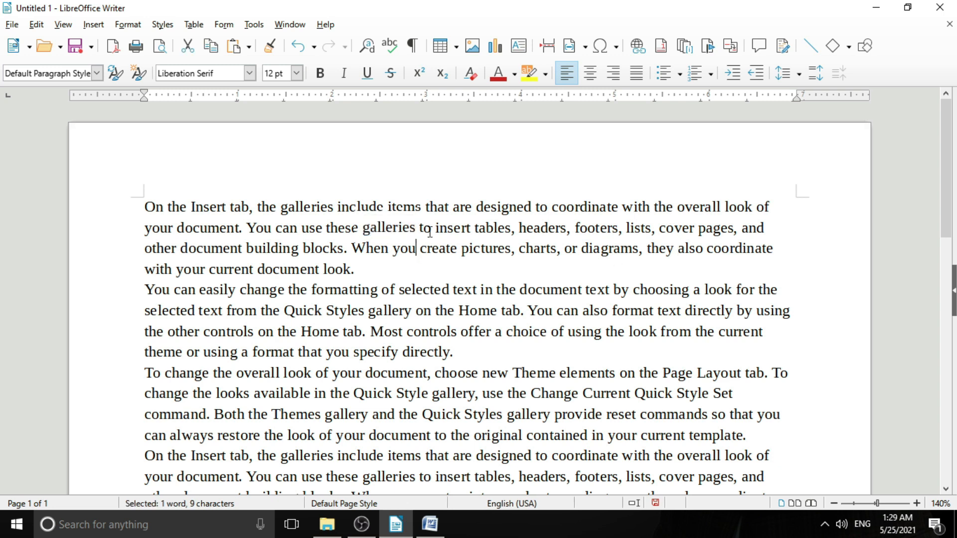
Select the first paragraph and its single sentence starting "You can use these galleries", clearing each selection
triple_click(429, 233)
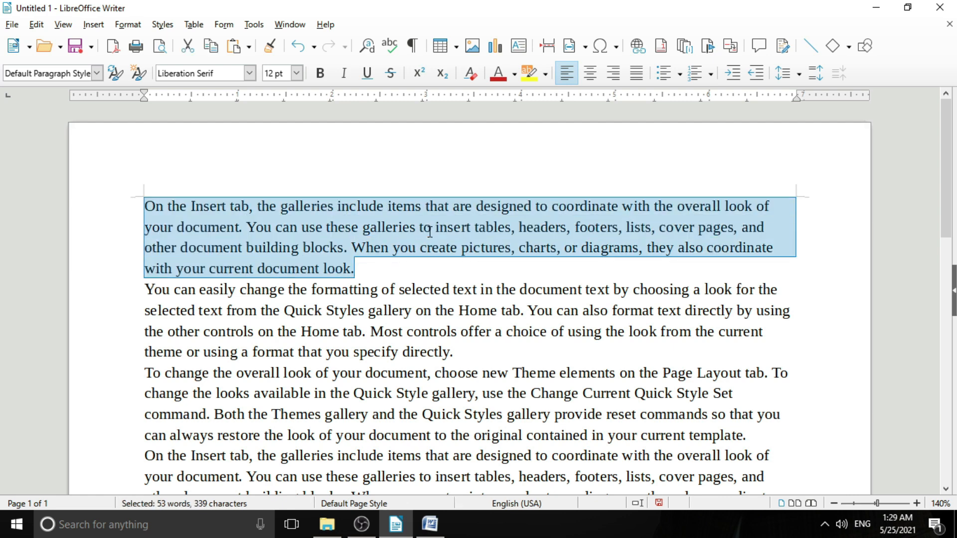
triple_click(445, 227)
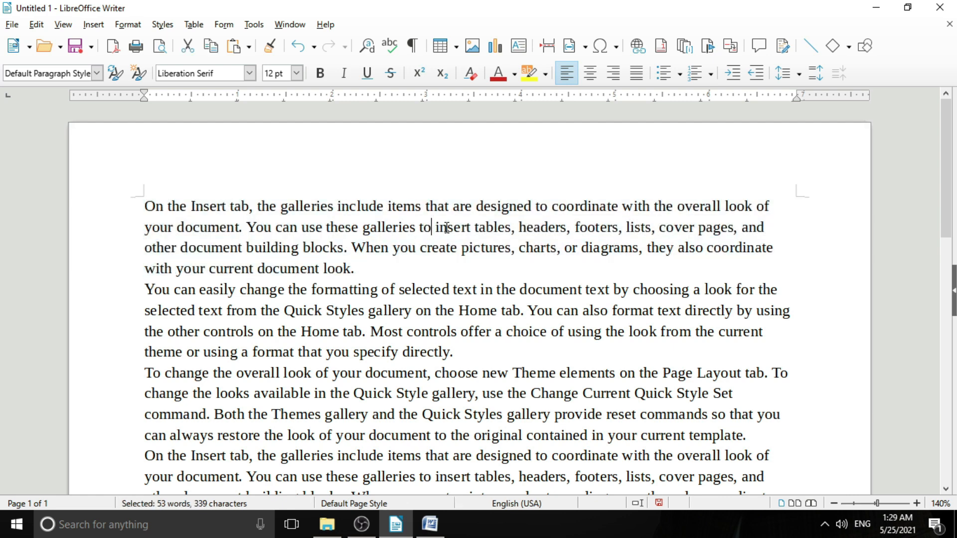
left_click(261, 248)
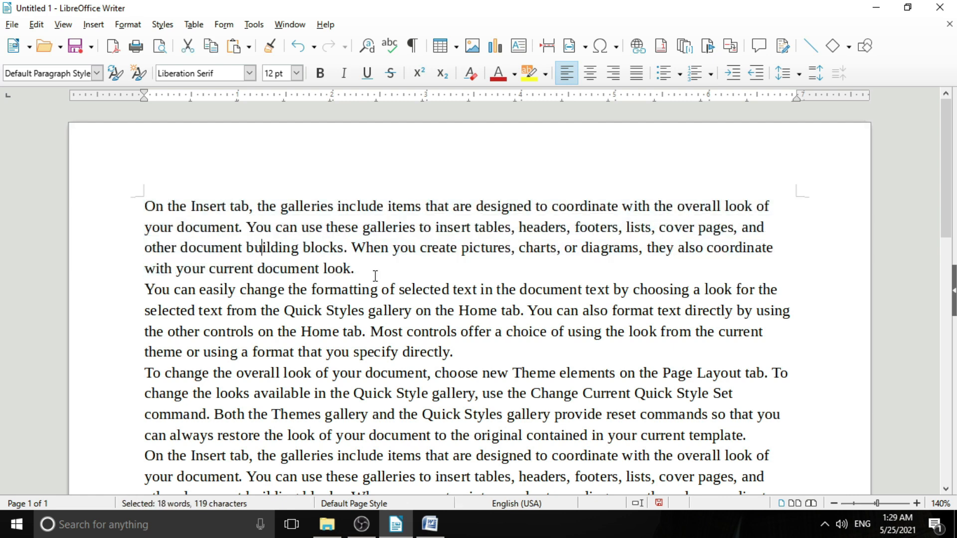
triple_click(334, 231)
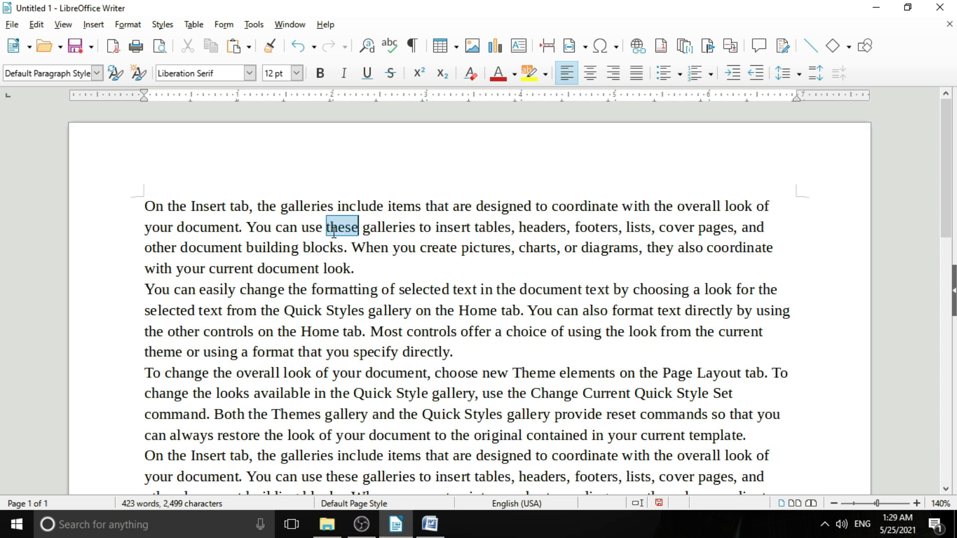
left_click(343, 269)
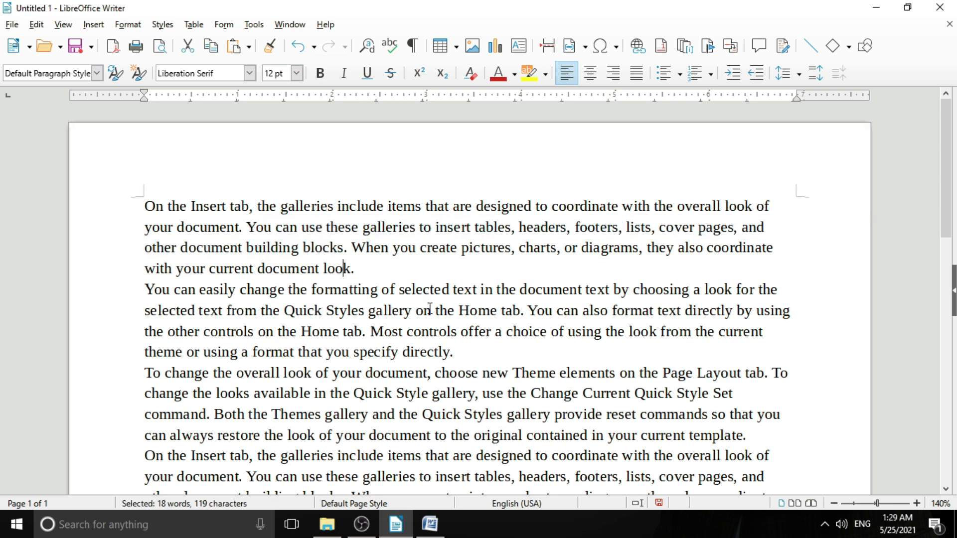
Select the entire first paragraph in two ways, including sweeping from its first to its last character, and deselect it each time
double_click(320, 231)
double_click(319, 230)
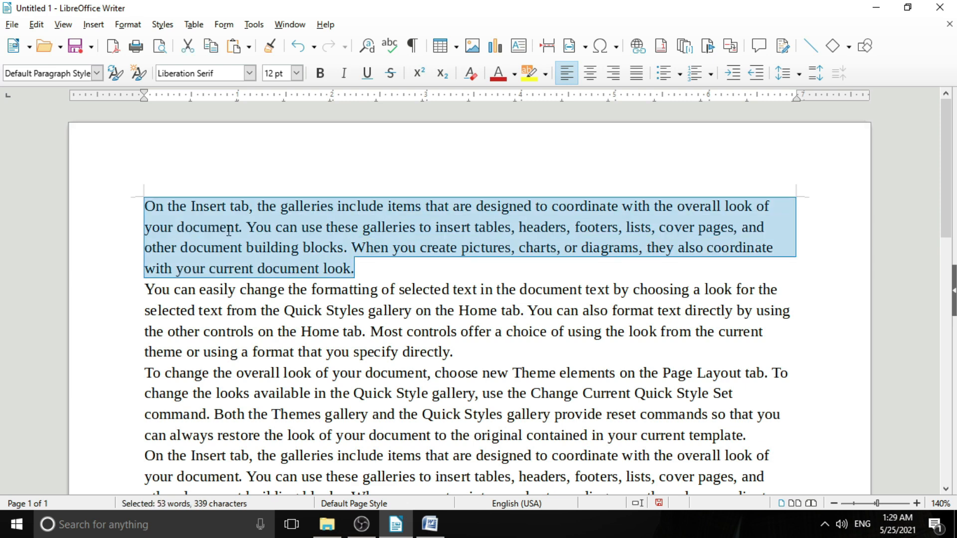
left_click(361, 289)
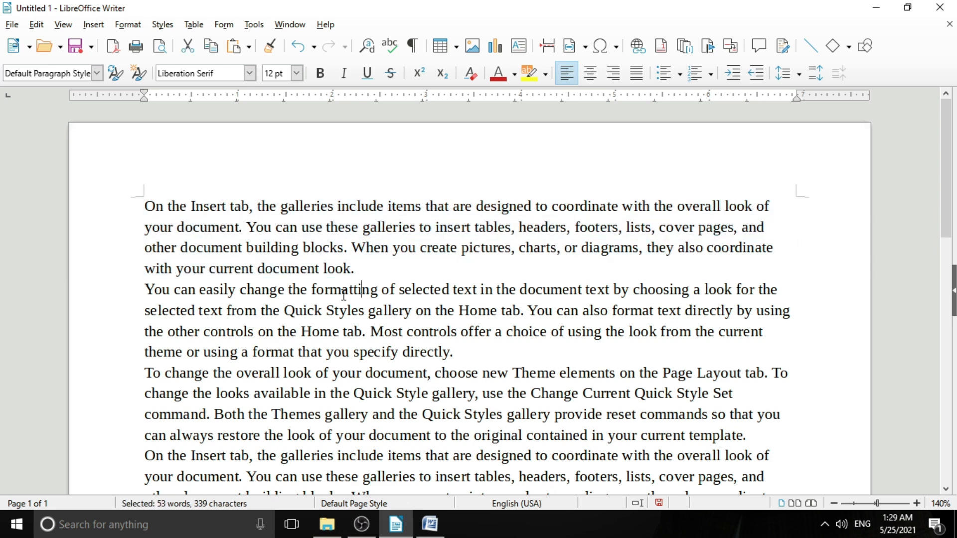
left_click_drag(144, 206, 357, 268)
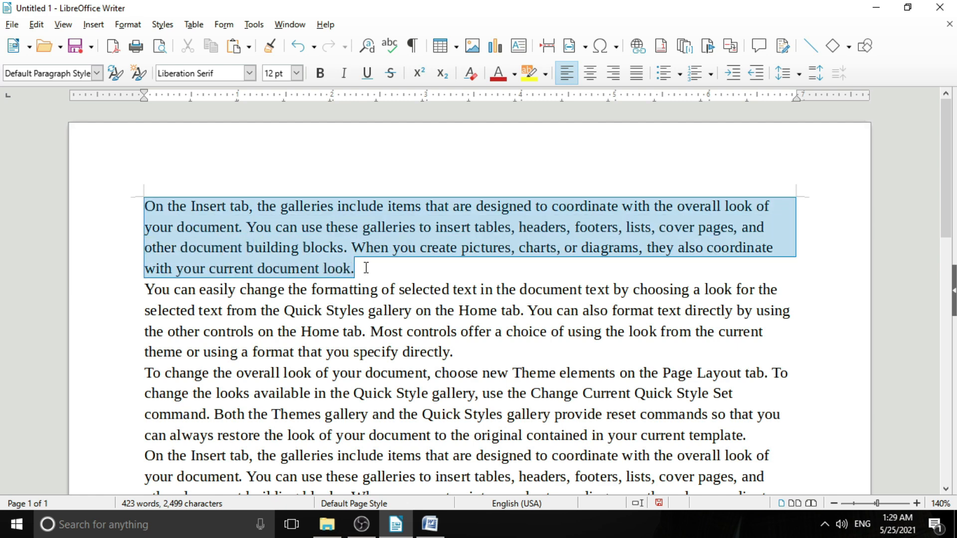
left_click(367, 328)
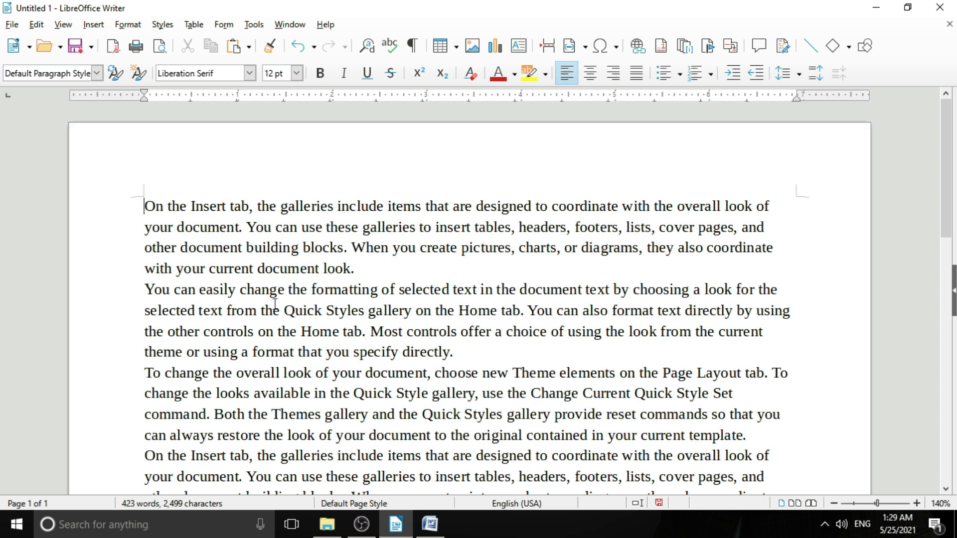
Extend a selection from the document's start to the first paragraph's end, and another to "gallery" in the second paragraph, clearing each selection
left_click(356, 269, "shift")
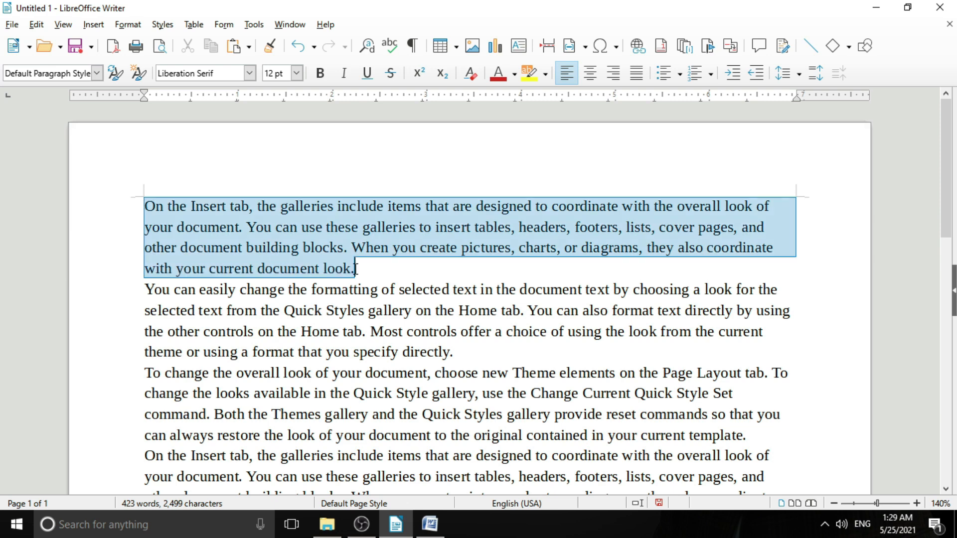
left_click(382, 295)
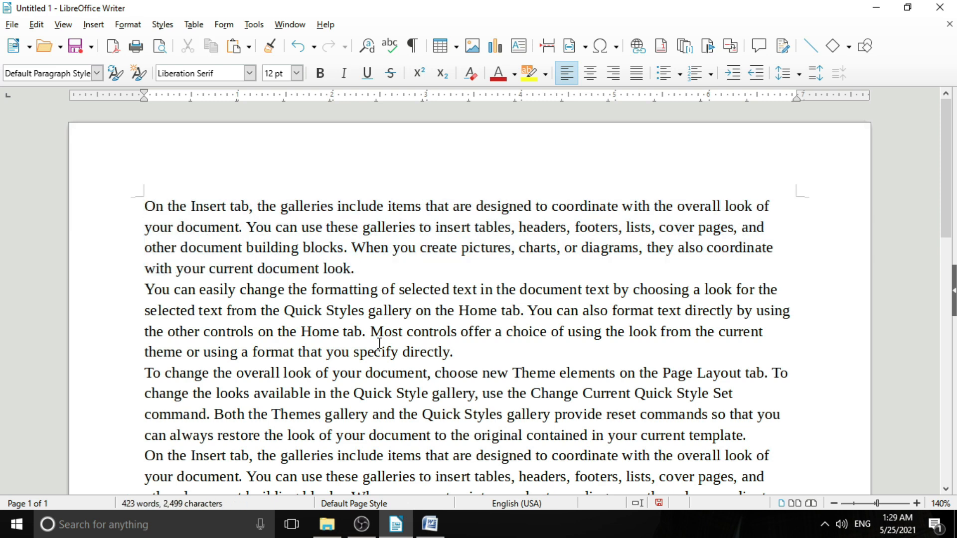
left_click(412, 313, "shift")
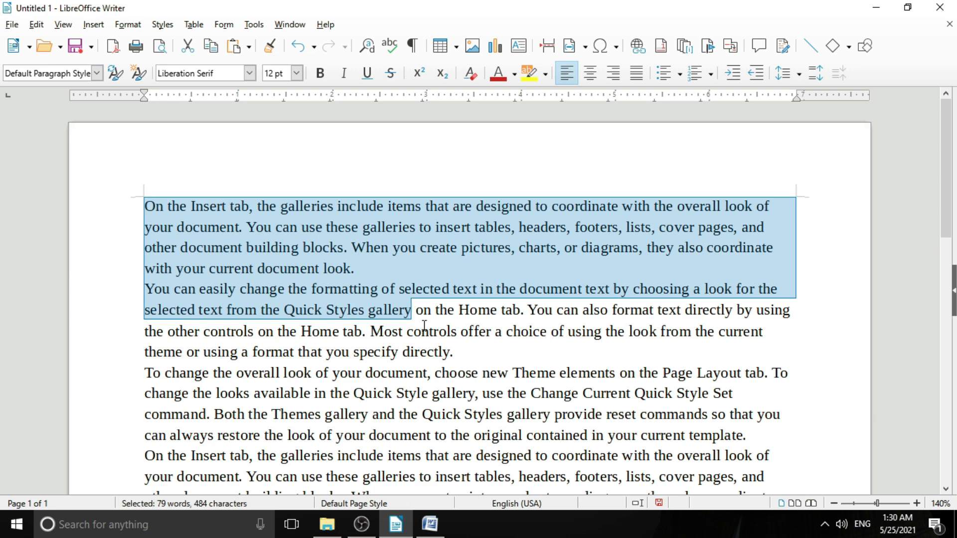
left_click(423, 330)
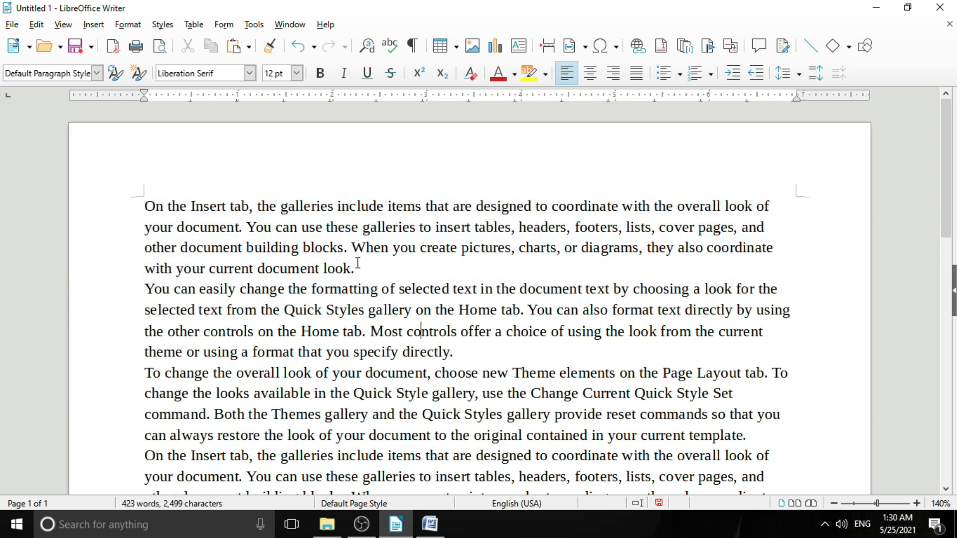
Select the entire first paragraph and set its font to Lucida Calligraphy
triple_click(358, 228)
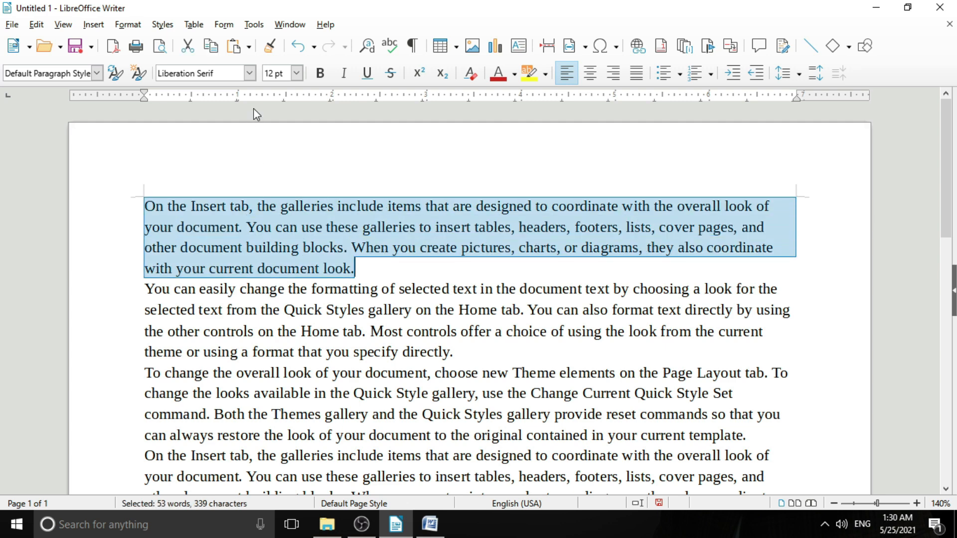
left_click(249, 74)
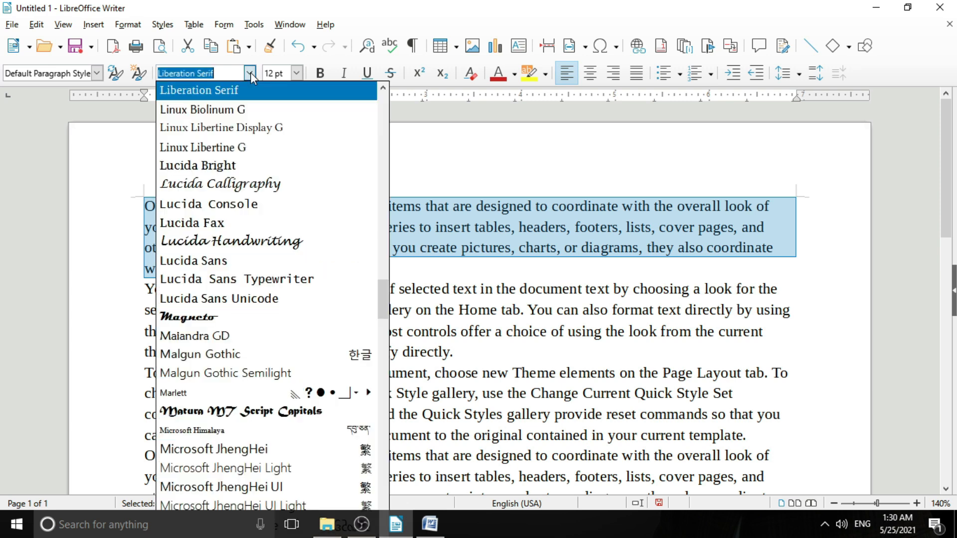
left_click(249, 73)
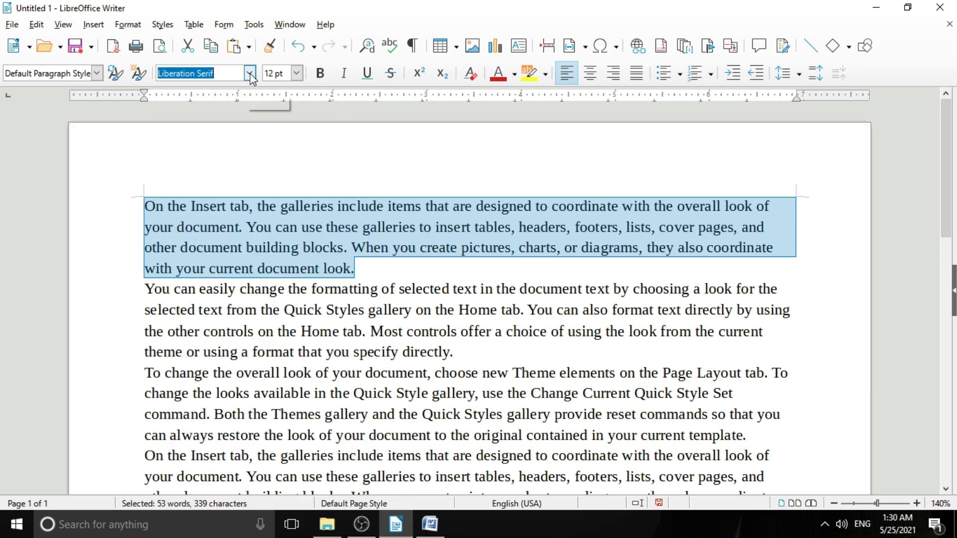
left_click(250, 73)
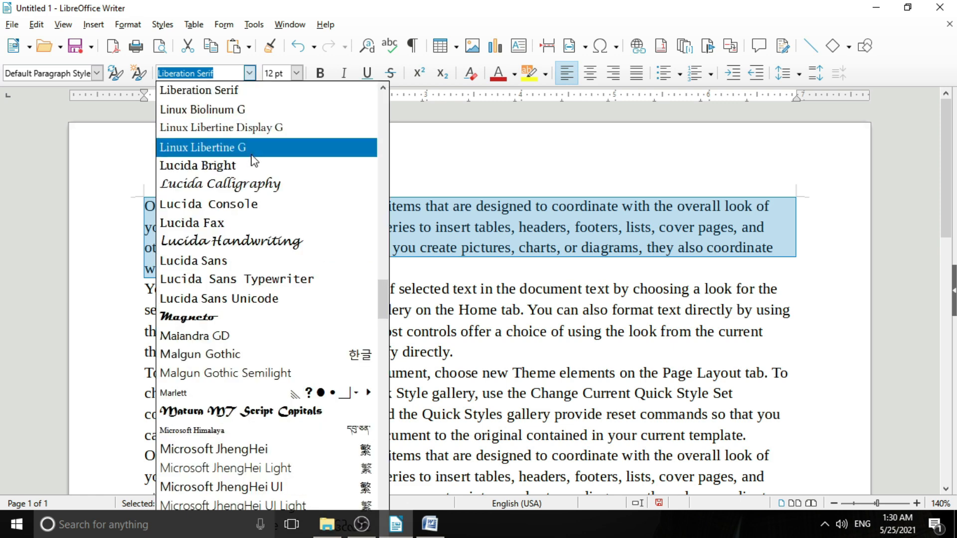
left_click(249, 185)
scroll(334, 229, "down", 4)
scroll(351, 284, "up", 2)
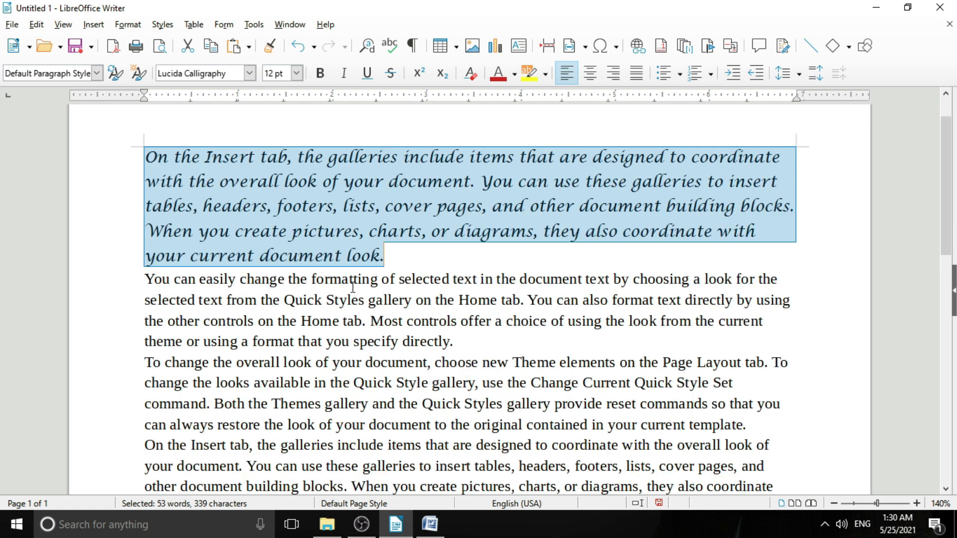
Examine the available font sizes from the smallest to the largest for the first paragraph without choosing one
left_click(297, 75)
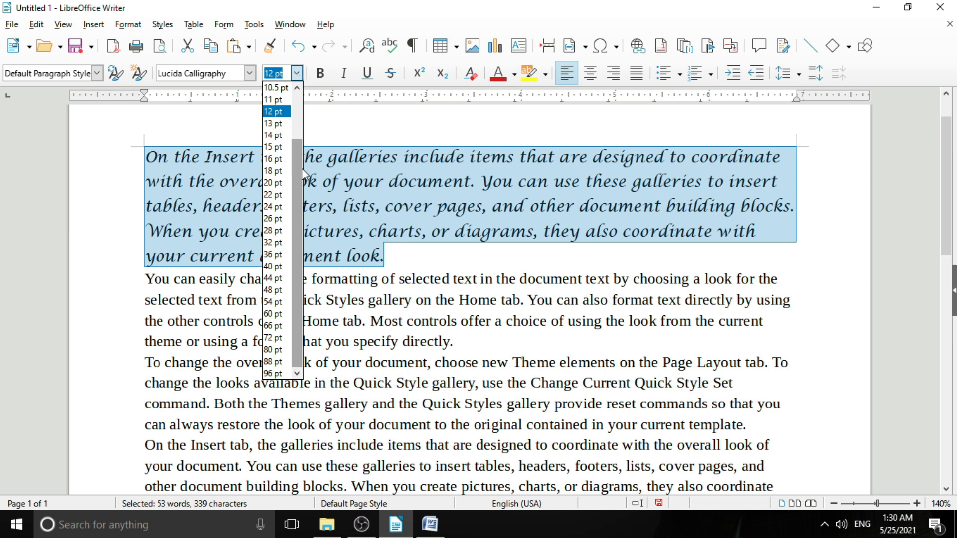
left_click_drag(297, 175, 299, 118)
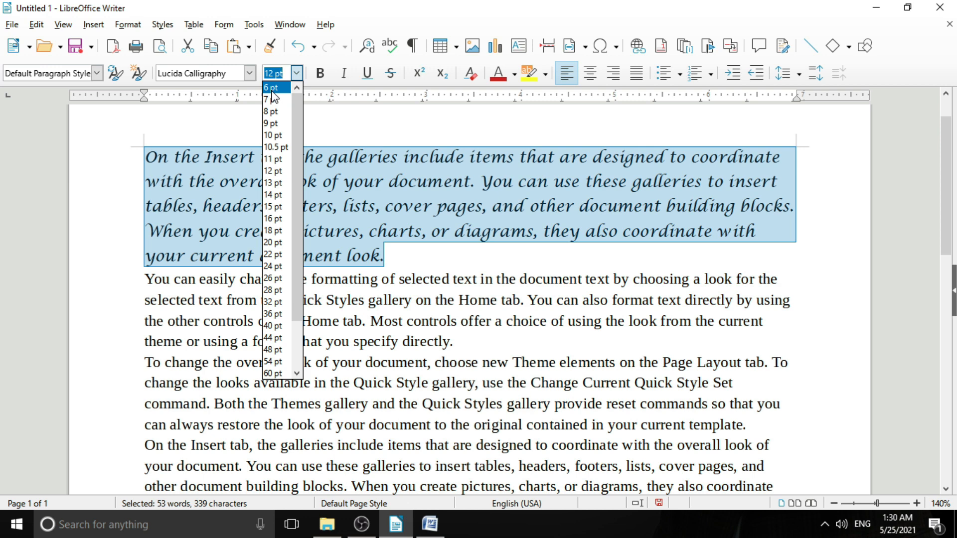
left_click_drag(299, 171, 290, 271)
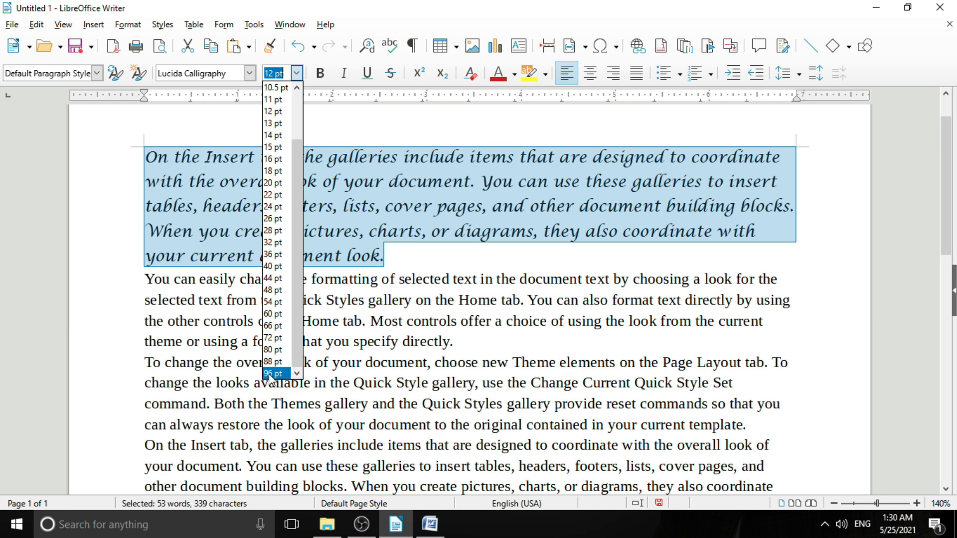
left_click(351, 316)
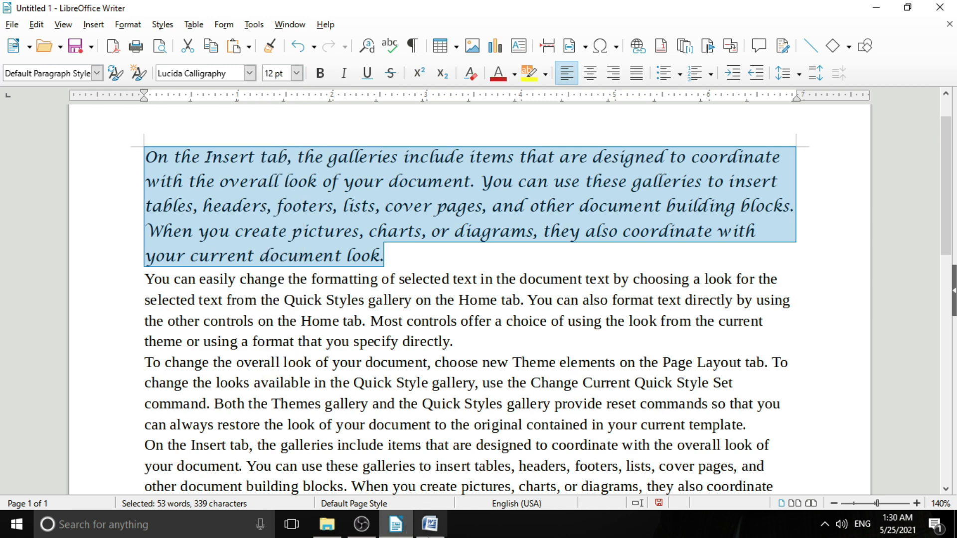
Switch to Microsoft Word to examine its range of font sizes, and return to the LibreOffice Writer document
left_click(432, 527)
left_click(357, 282)
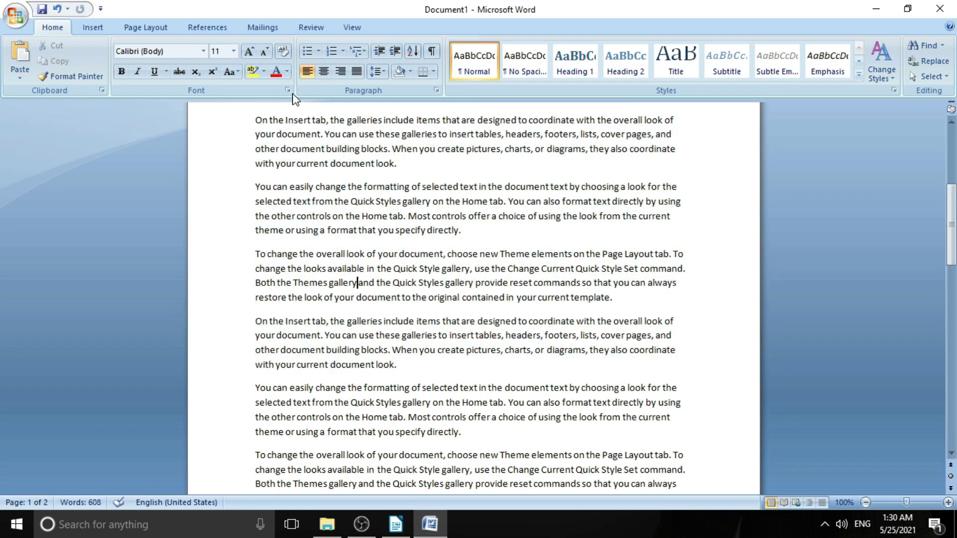
left_click(233, 52)
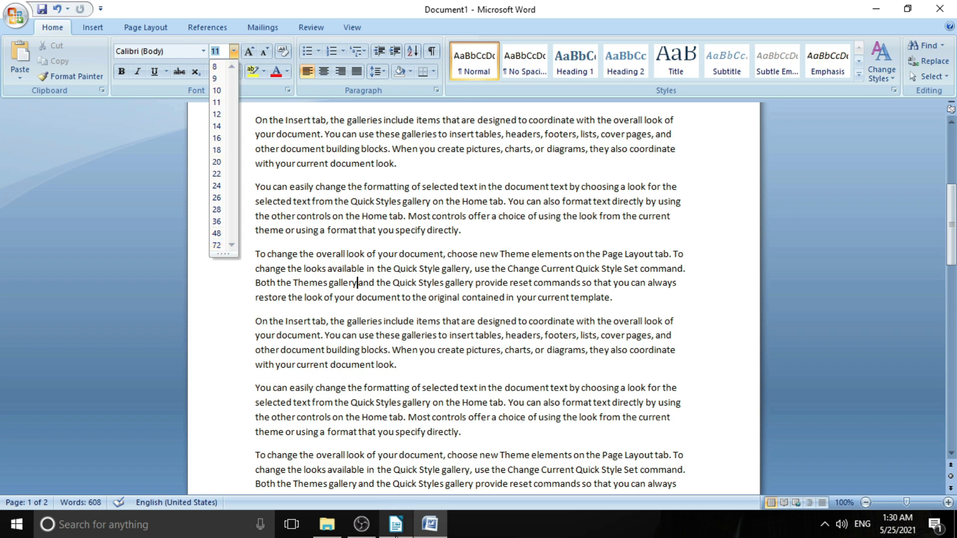
left_click(395, 524)
left_click(381, 323)
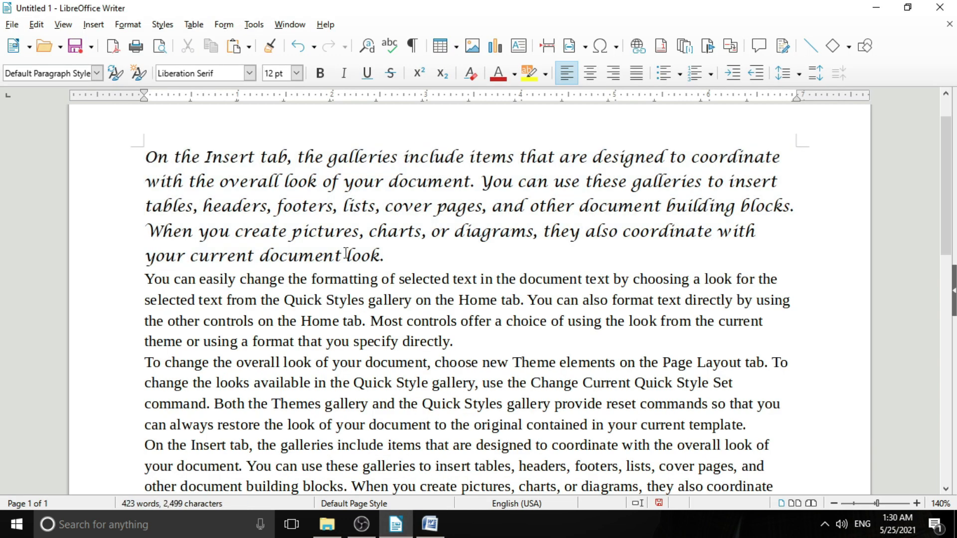
Review both ends of Writer's font size range again for comparison with Word, and close the list without changing the size
left_click(296, 73)
left_click_drag(296, 159, 292, 107)
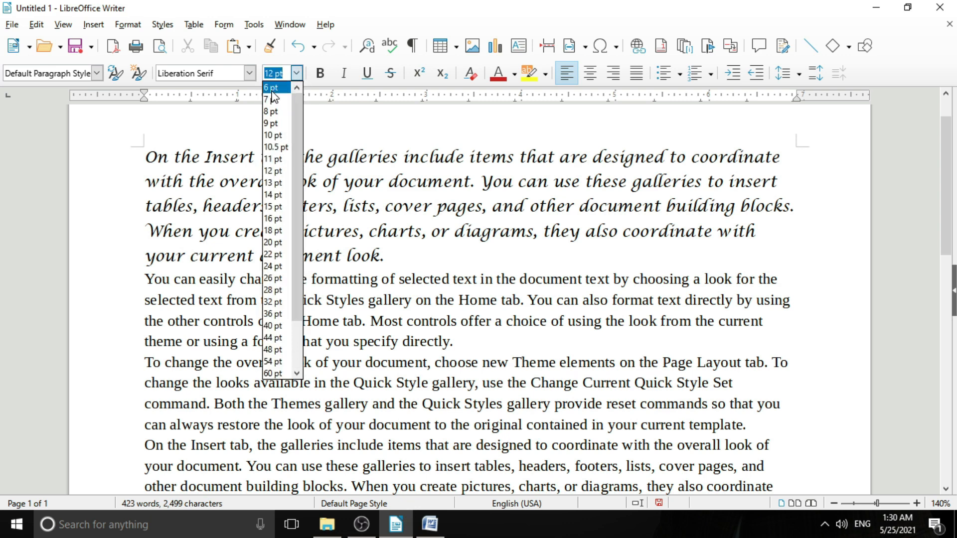
left_click_drag(298, 145, 297, 192)
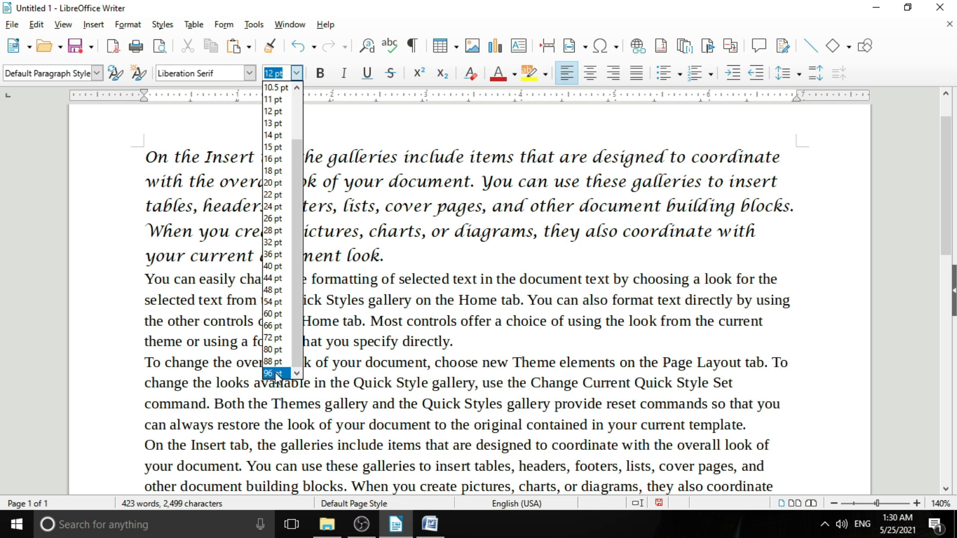
left_click(383, 333)
left_click(378, 231)
left_click(385, 300)
left_click(350, 201)
Select the entire second paragraph and set its font size to 15 pt
triple_click(362, 321)
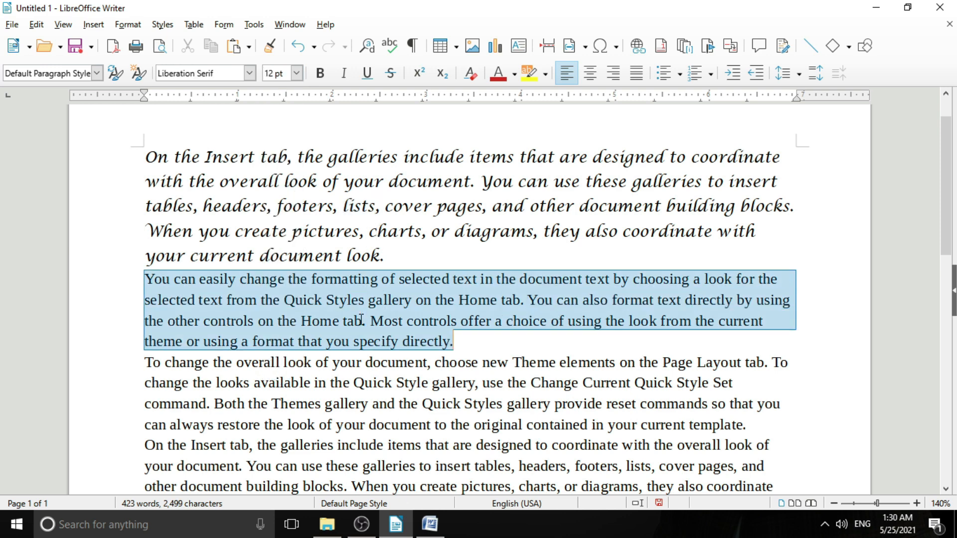
left_click(297, 73)
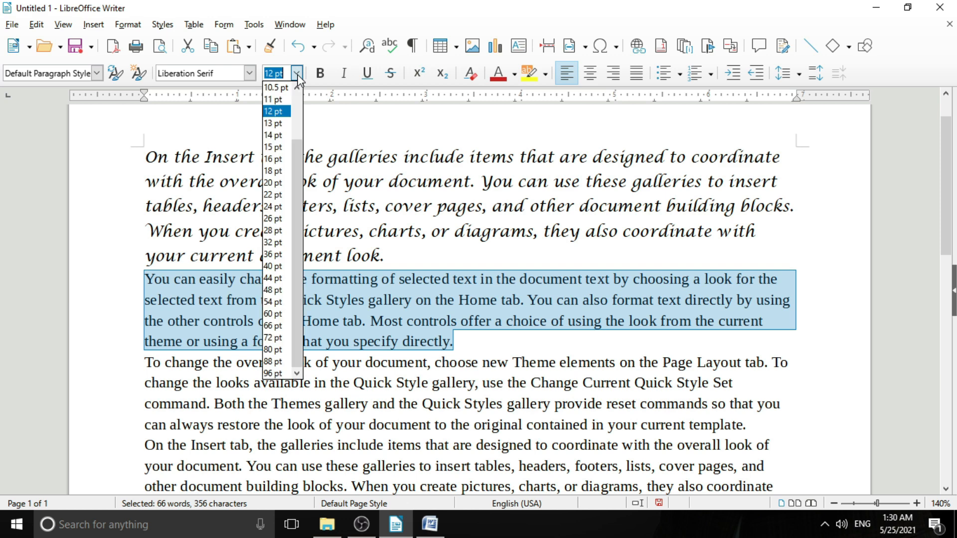
left_click(277, 147)
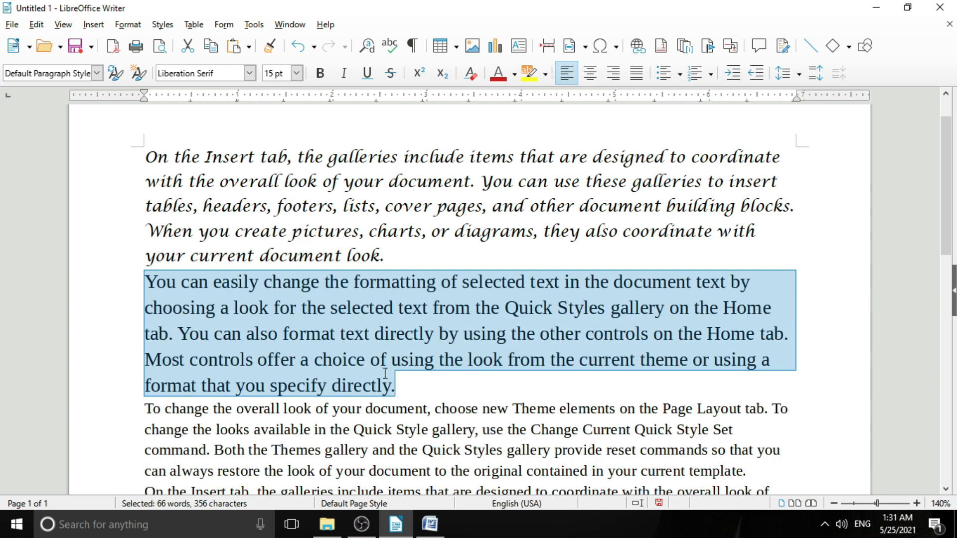
Make the entire third paragraph, starting "To change the overall look", bold and clear the selection
scroll(324, 125, "down", 3)
double_click(321, 314)
triple_click(322, 314)
scroll(344, 319, "down", 2)
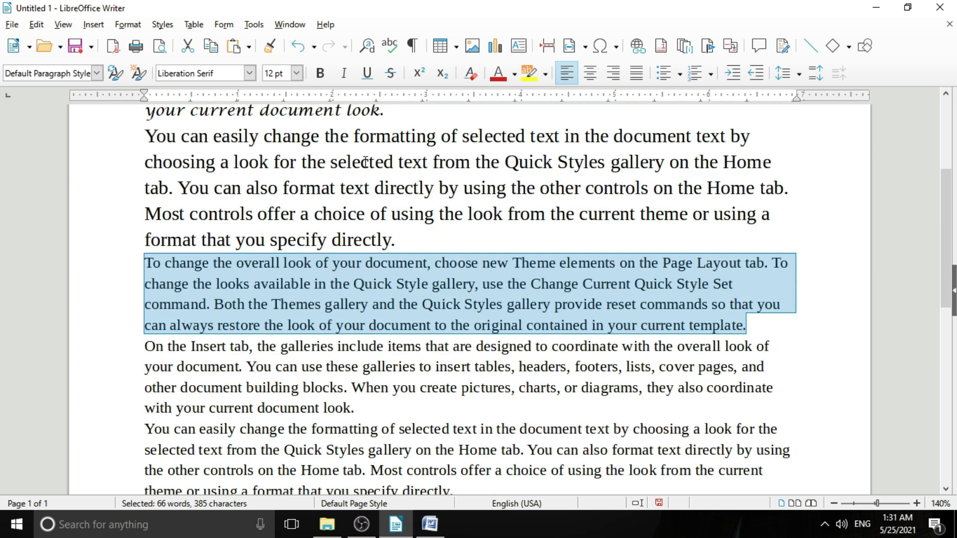
left_click(321, 74)
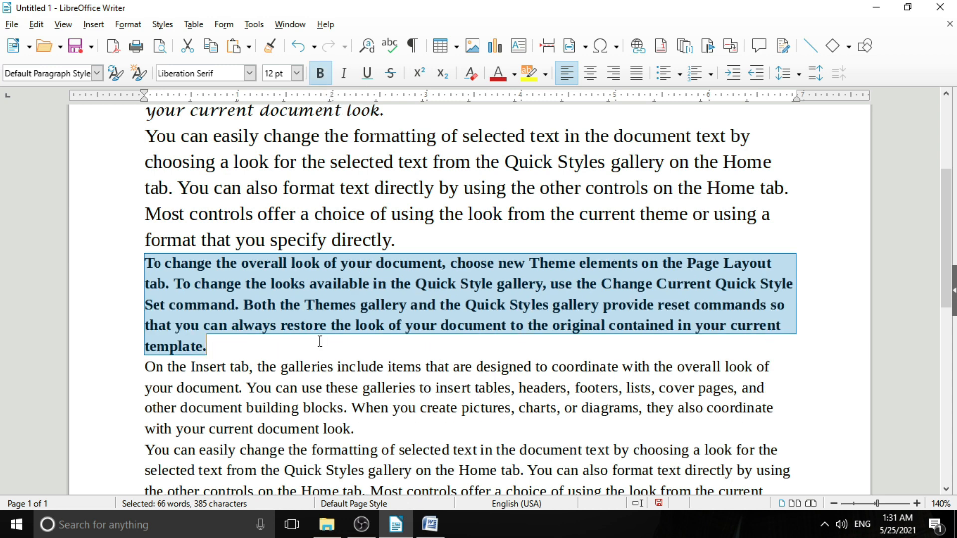
left_click(324, 389)
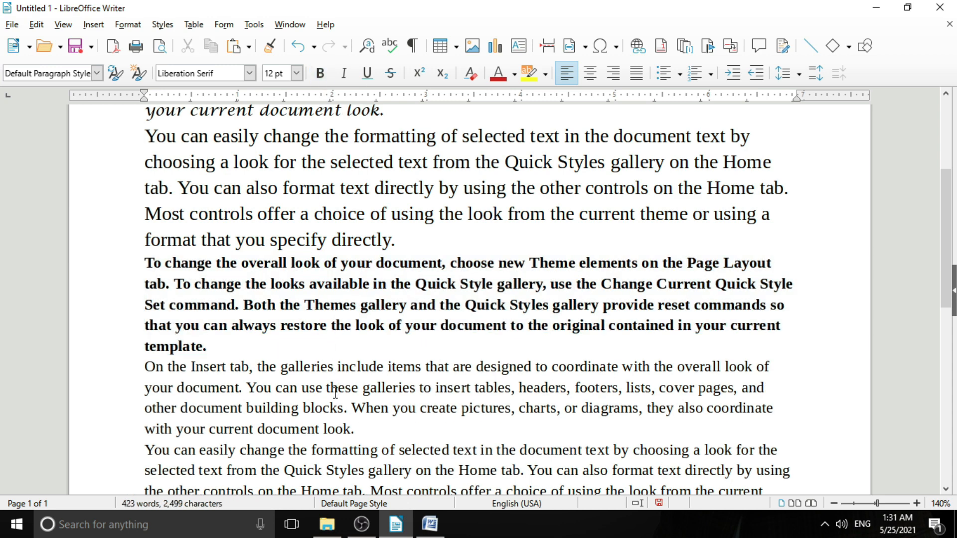
Apply italic and underline to the entire fourth paragraph below the bold one, and clear the selection
triple_click(335, 388)
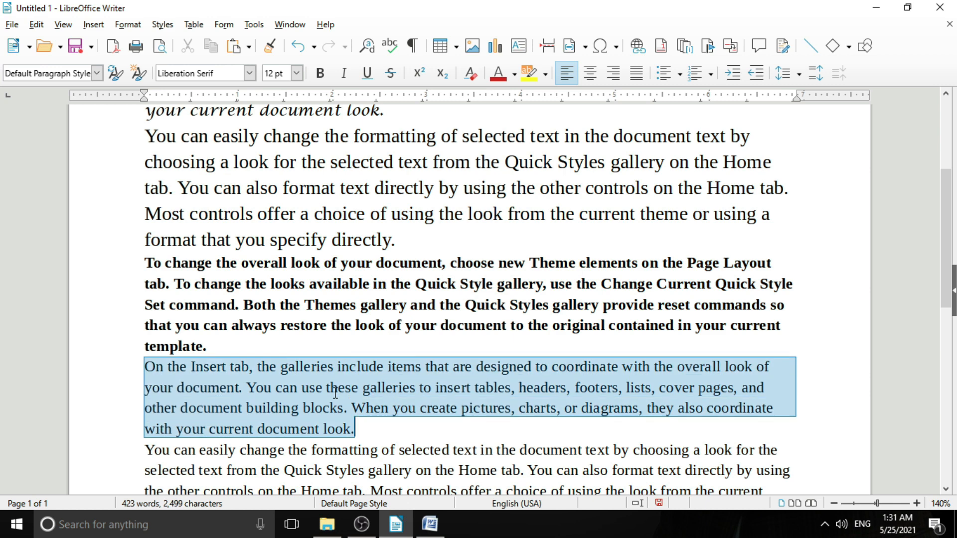
left_click(343, 72)
left_click(367, 74)
left_click(389, 405)
Apply strikethrough to the entire bold third paragraph and clear the selection
triple_click(362, 305)
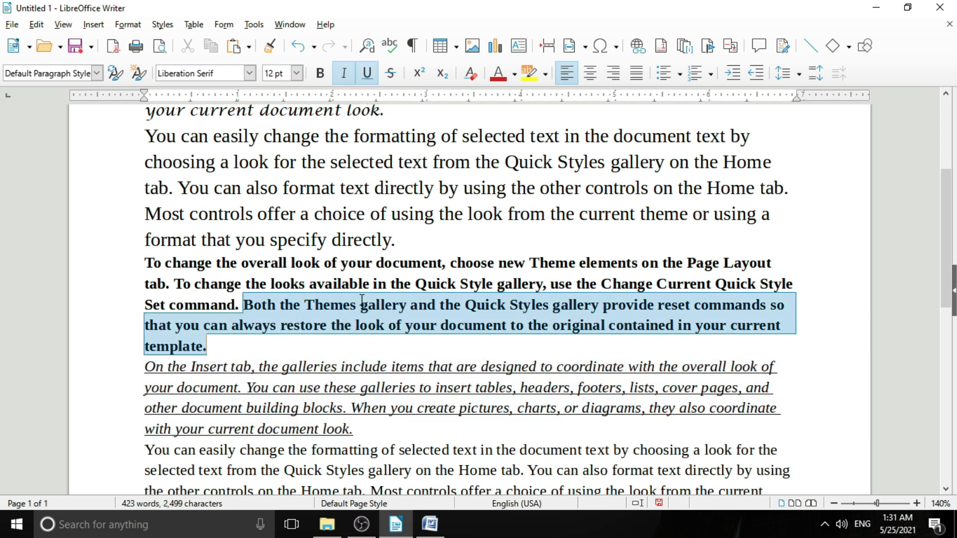
left_click(390, 74)
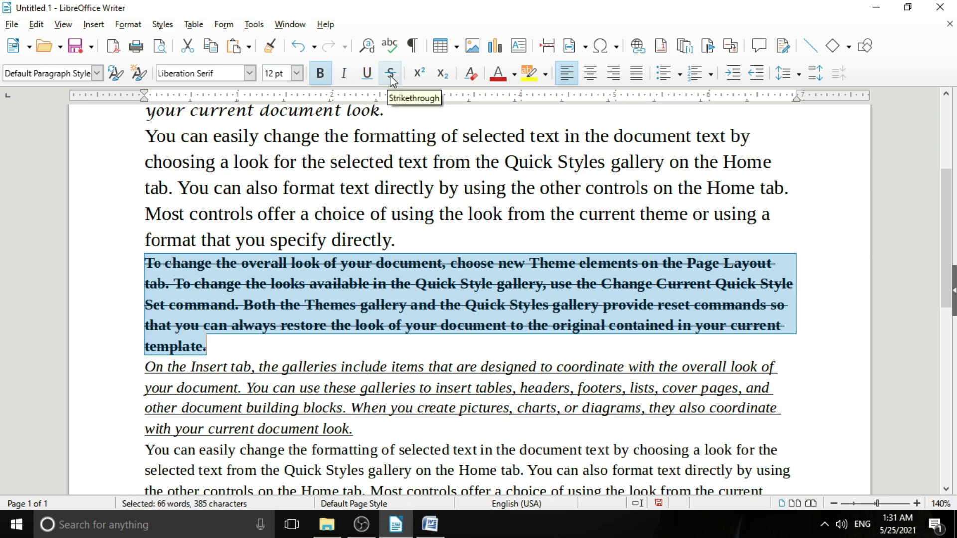
left_click(327, 339)
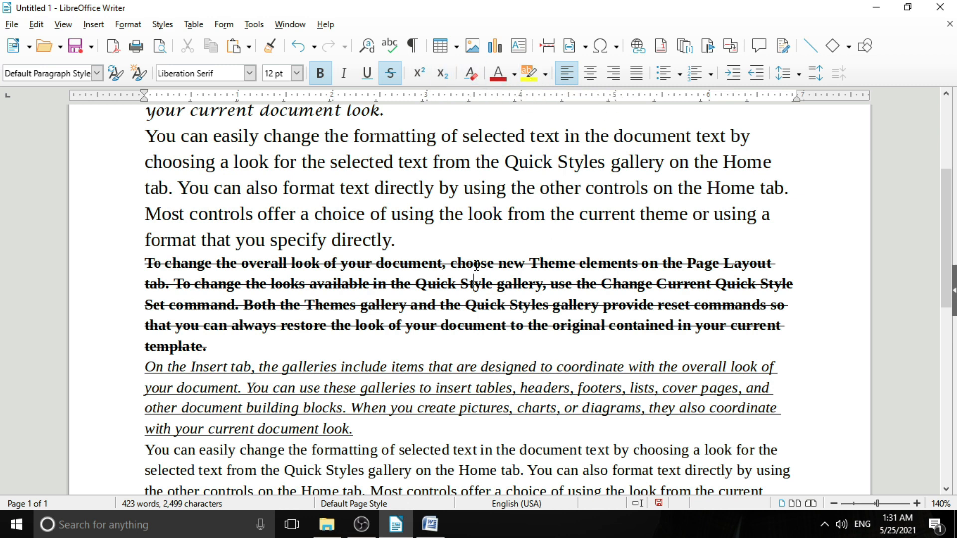
Select the entire second paragraph, give its text a red font color and make it italic
triple_click(379, 189)
left_click(380, 189)
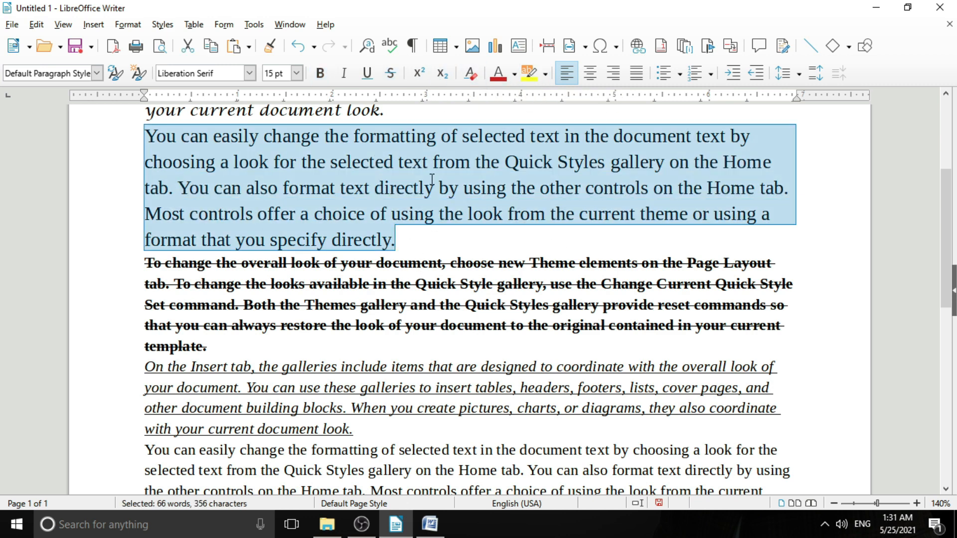
left_click(514, 75)
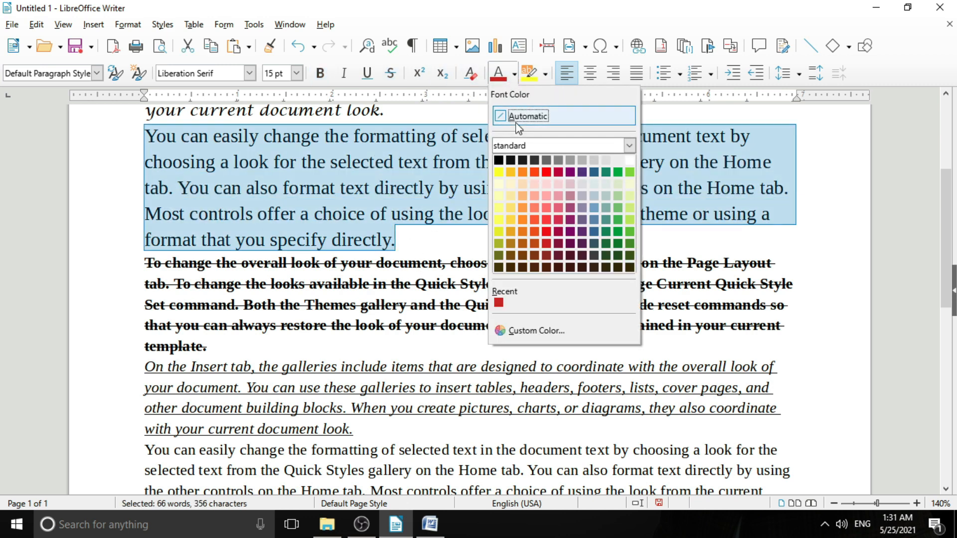
left_click(542, 227)
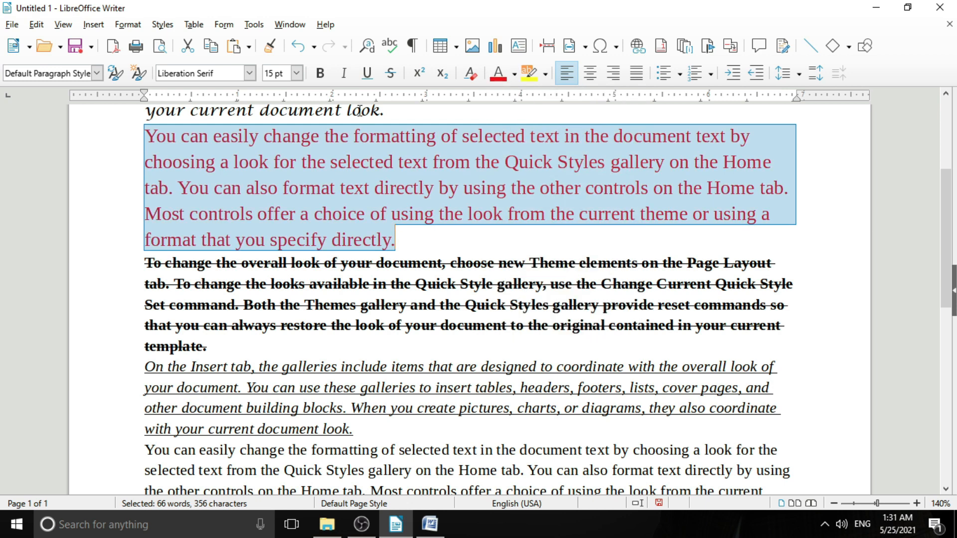
left_click(344, 73)
left_click(371, 181)
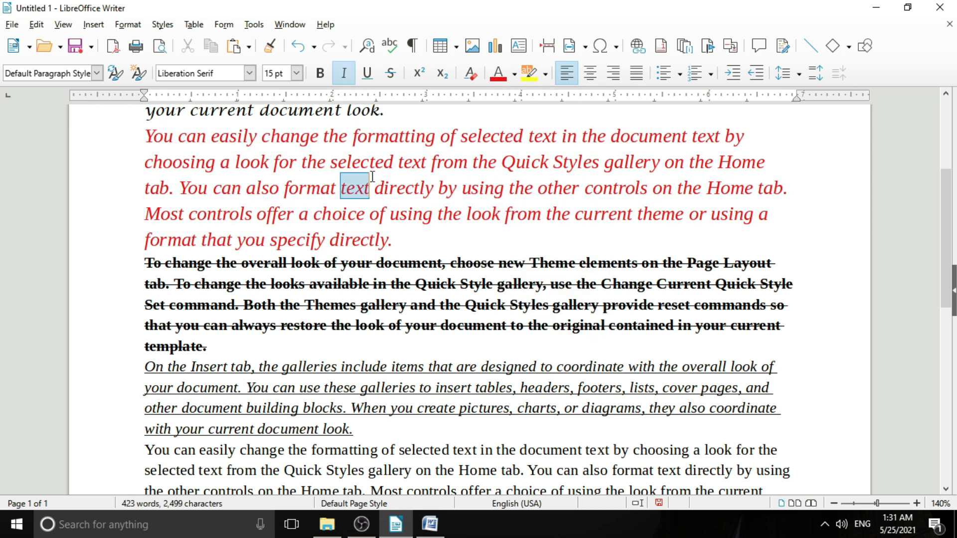
Select the entire red italic second paragraph and clear its direct formatting
triple_click(372, 177)
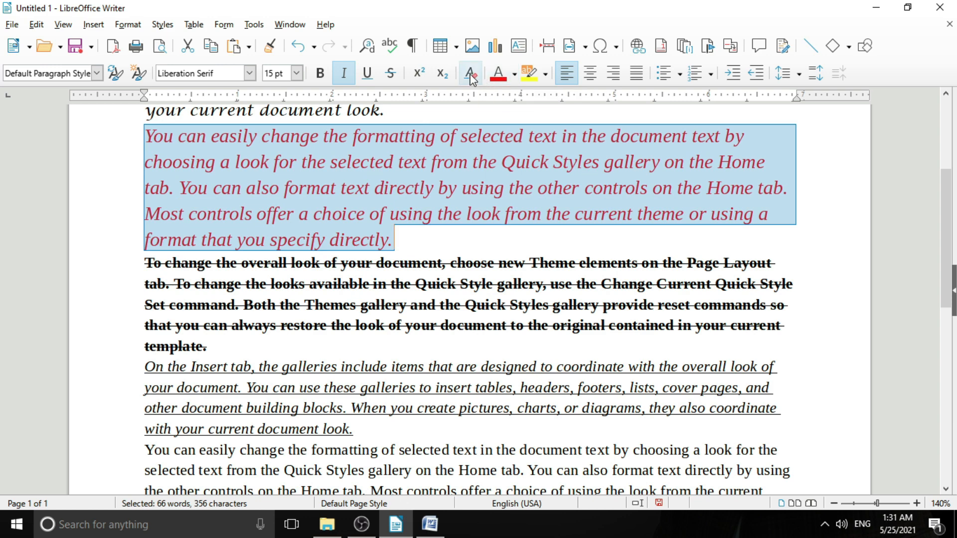
left_click(471, 74)
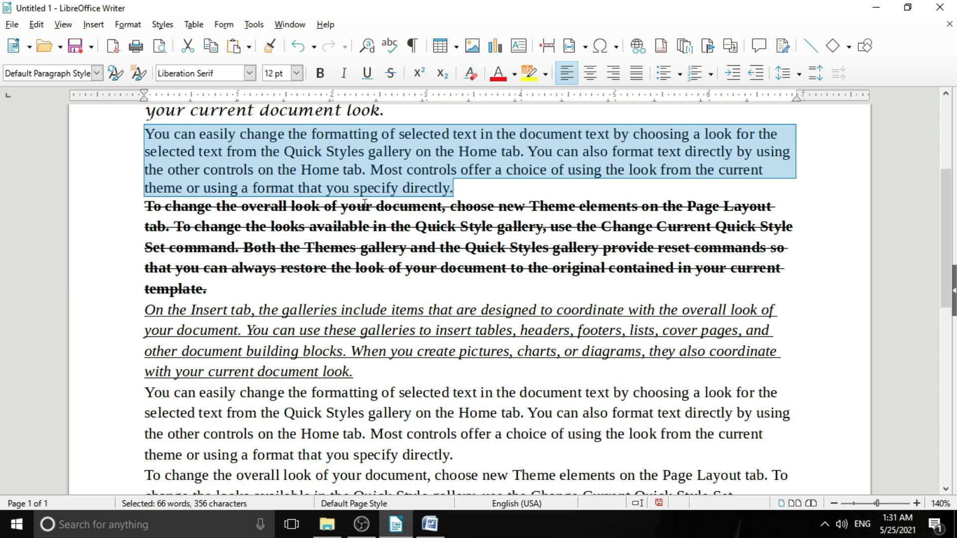
Highlight the entire paragraph below the underlined italic one in yellow and clear the selection
scroll(364, 204, "down", 3)
triple_click(357, 229)
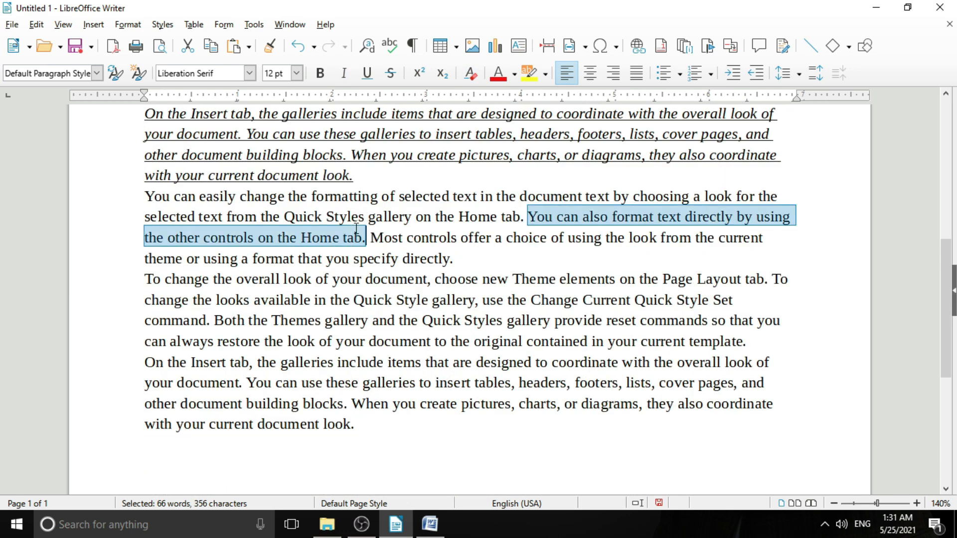
left_click(356, 228)
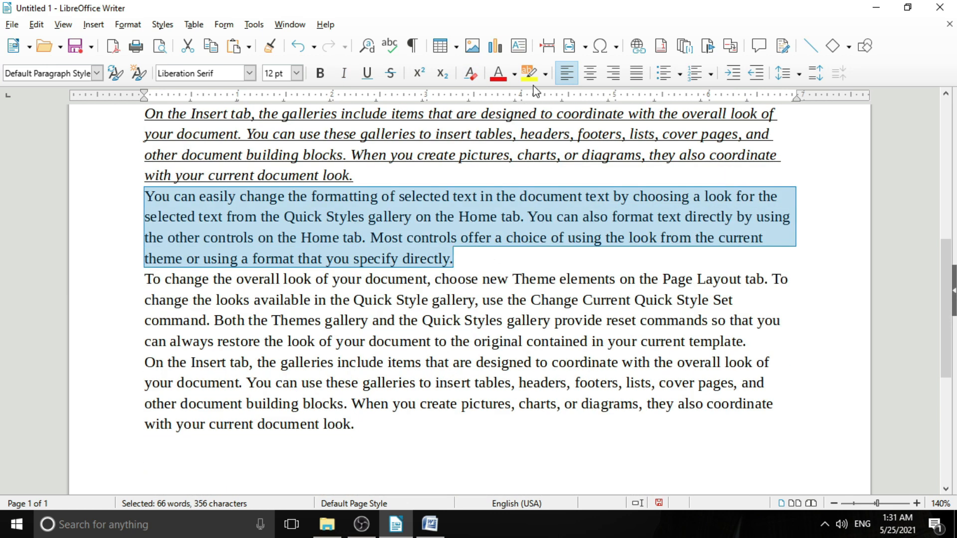
left_click(545, 74)
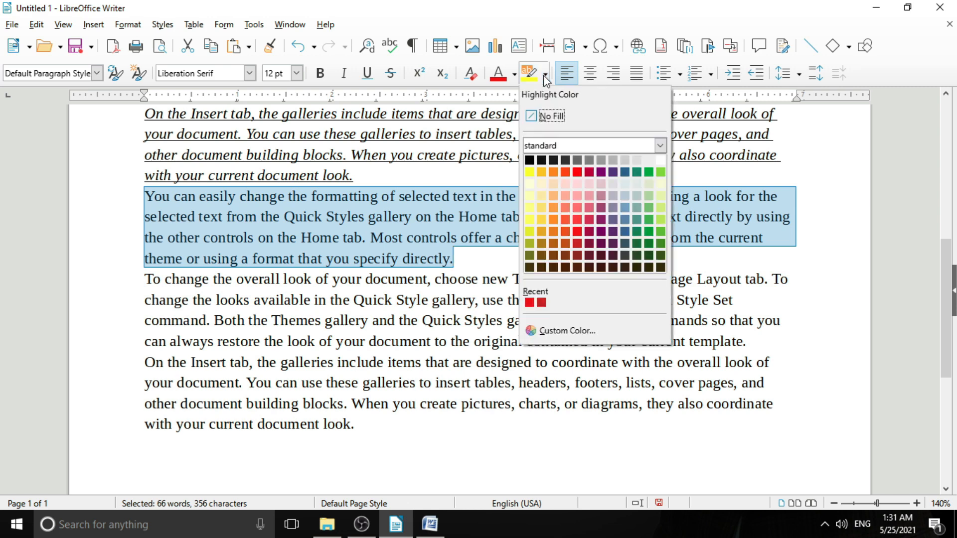
left_click(529, 218)
left_click(428, 238)
left_click(432, 322)
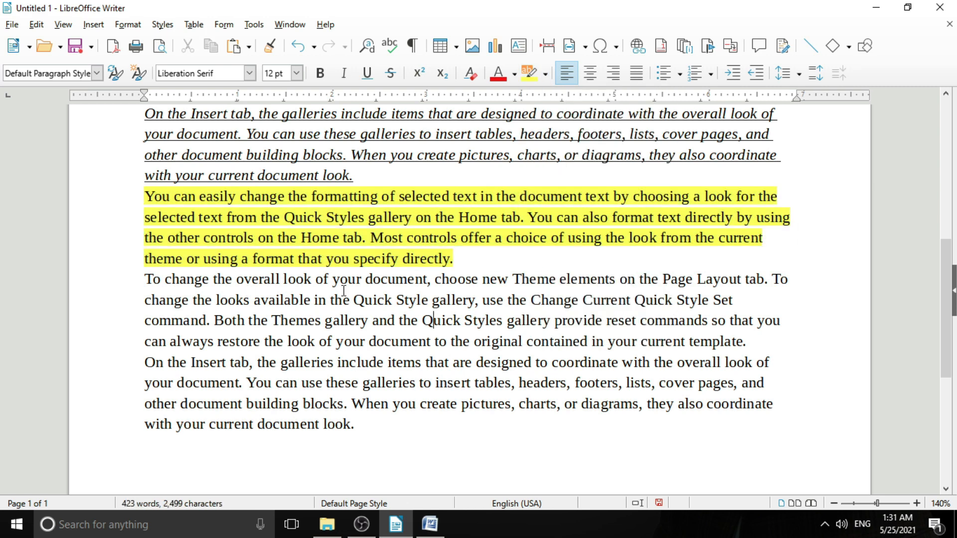
Select the whole paragraph below the yellow one, try right, left and centered alignment on it, and finish with justified alignment
scroll(404, 339, "down", 3)
triple_click(400, 208)
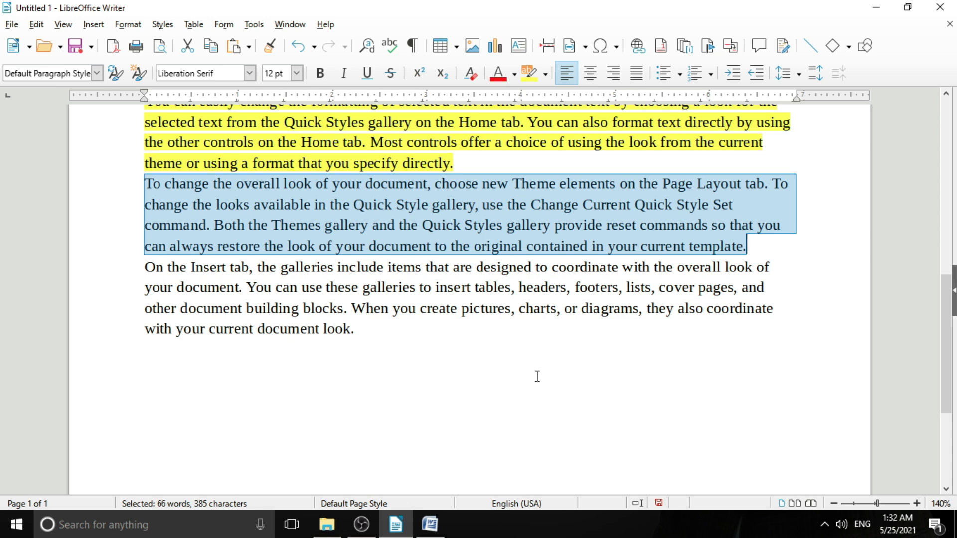
key("ctrl+r")
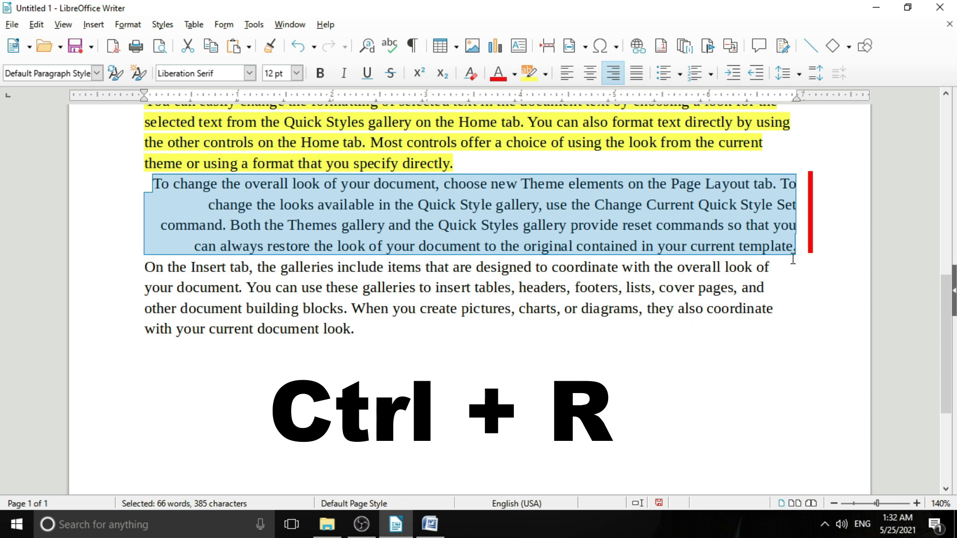
key("ctrl+l")
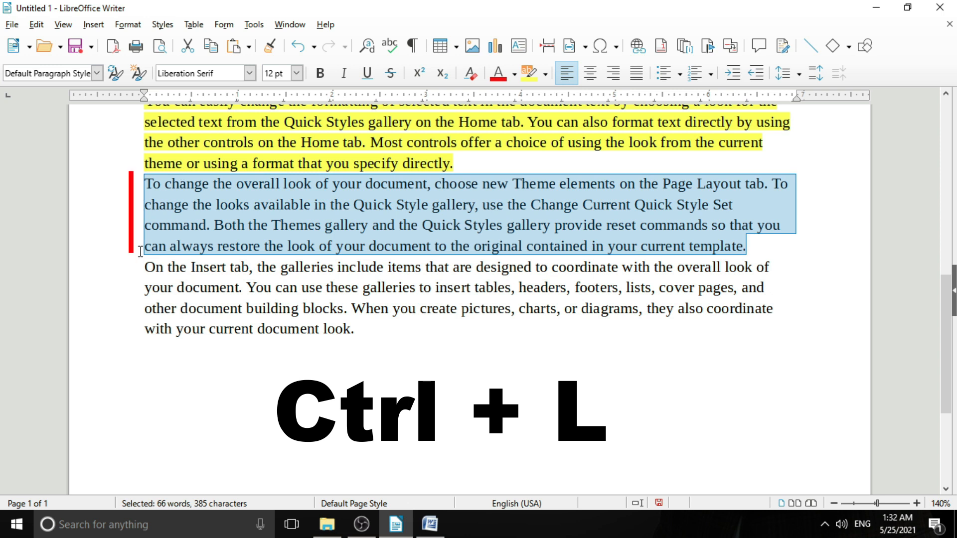
key("ctrl+e")
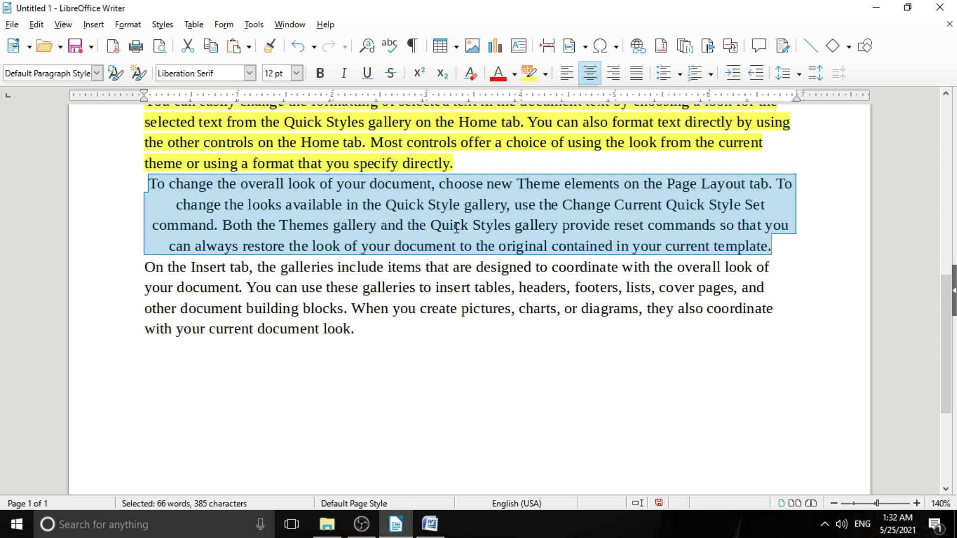
key("ctrl+j")
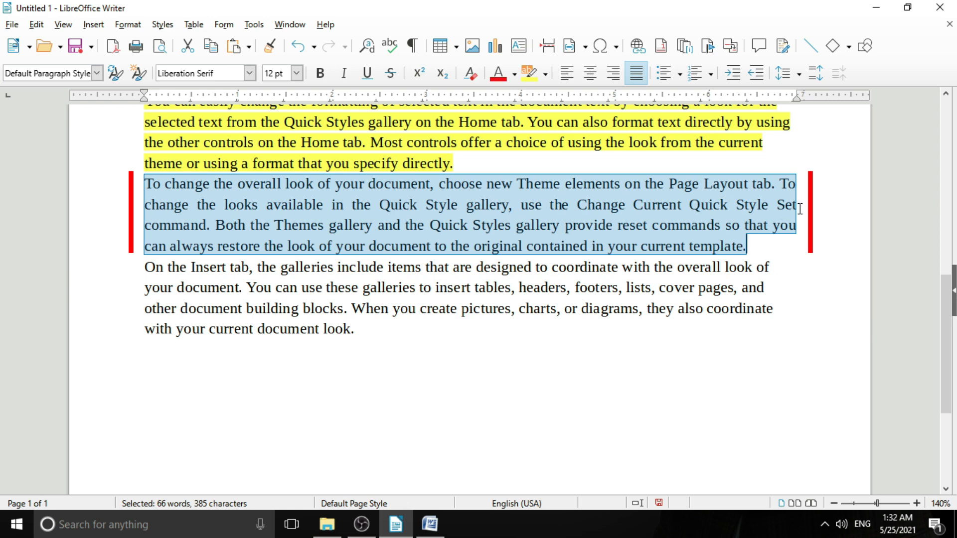
triple_click(351, 208)
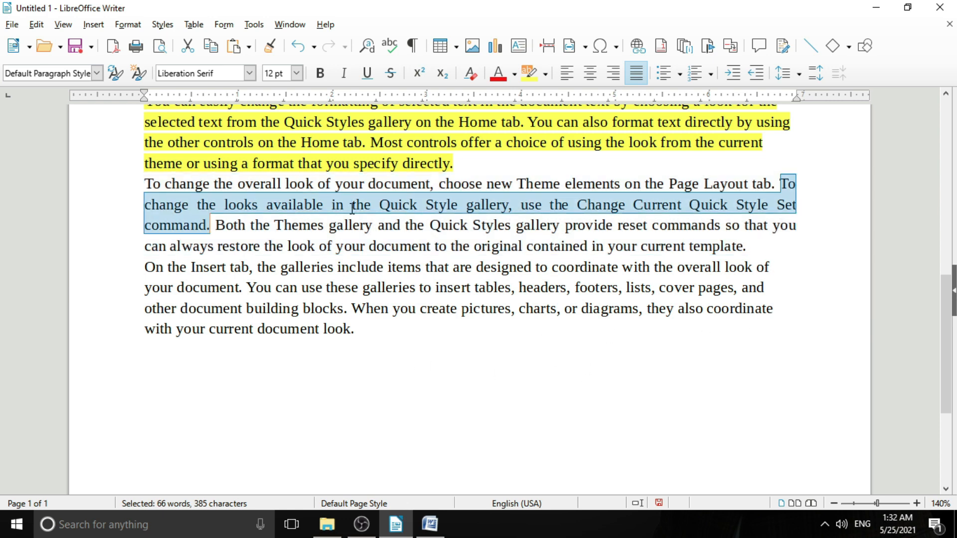
left_click(429, 224)
triple_click(429, 224)
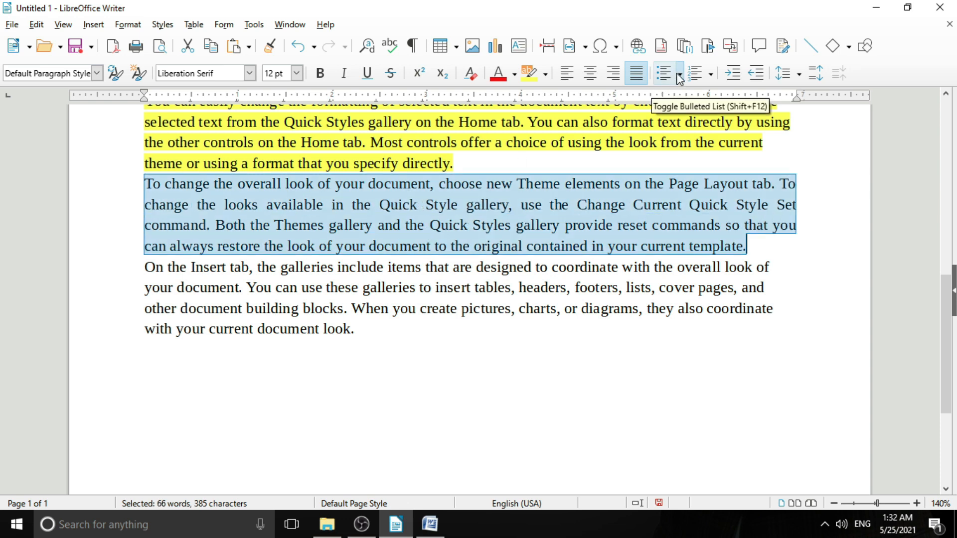
Paste the copied sample text twice at the end of the document
left_click(297, 357)
scroll(333, 352, "down", 3)
right_click(154, 186)
left_click(188, 226)
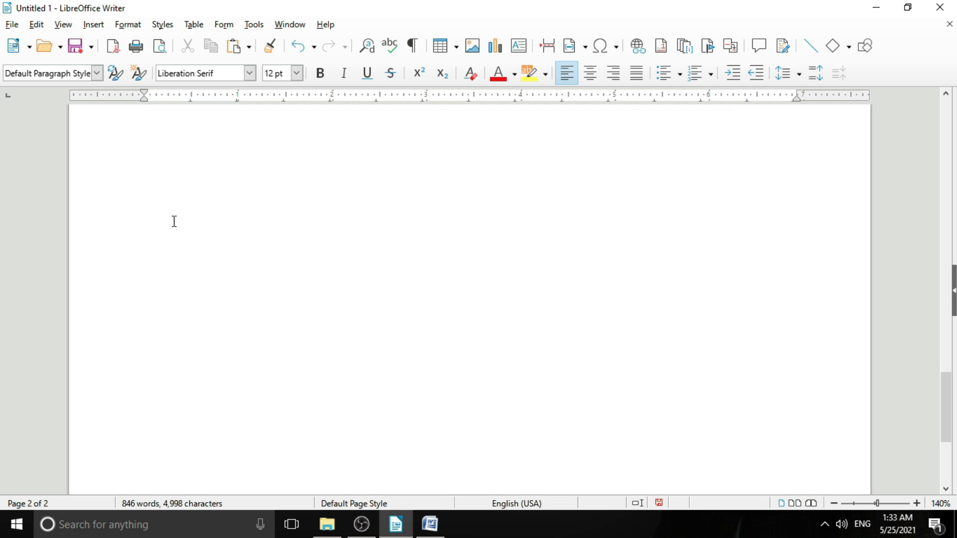
scroll(169, 218, "up", 3)
right_click(166, 279)
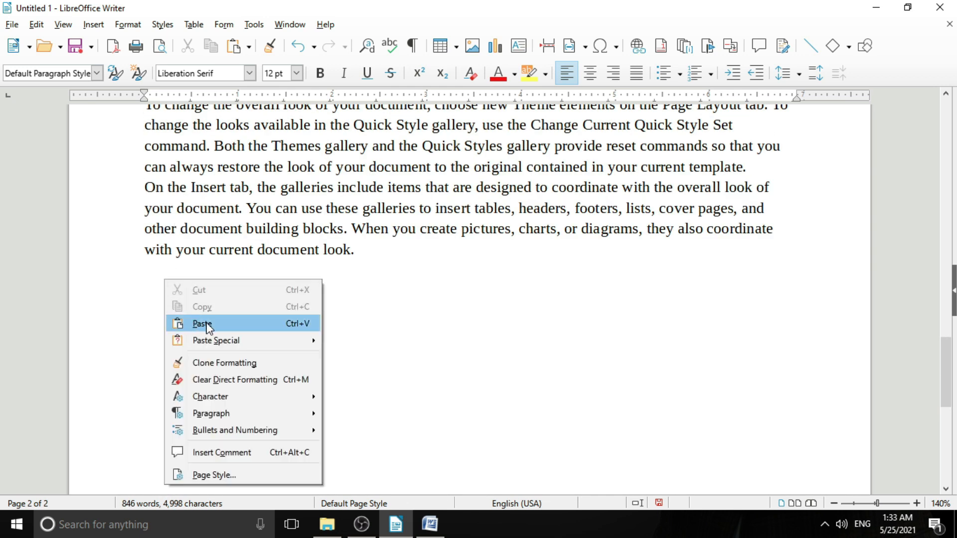
left_click(201, 324)
Make the three paragraphs below the yellow one a default bulleted list and clear the selection
scroll(295, 369, "up", 10)
scroll(294, 371, "down", 5)
scroll(237, 275, "up", 2)
left_click_drag(147, 207, 361, 437)
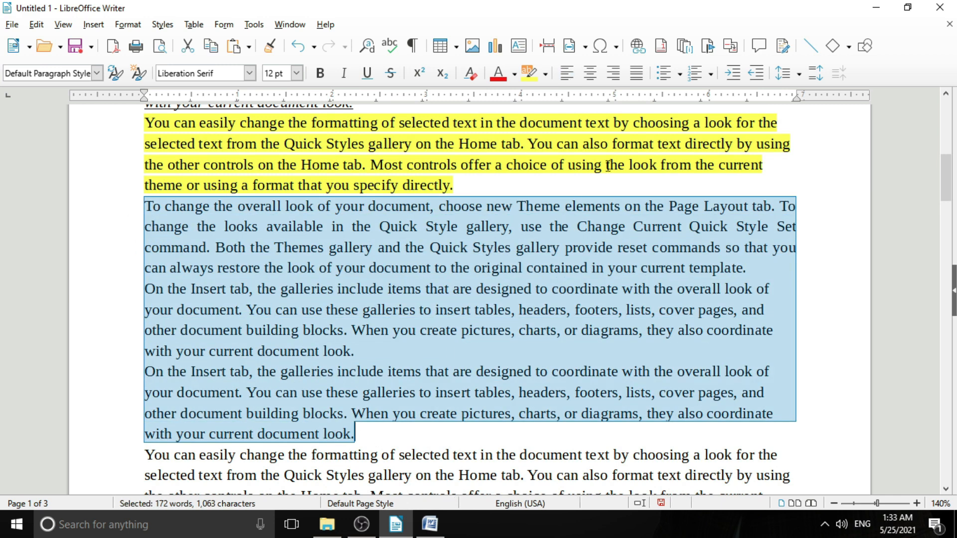
left_click(663, 74)
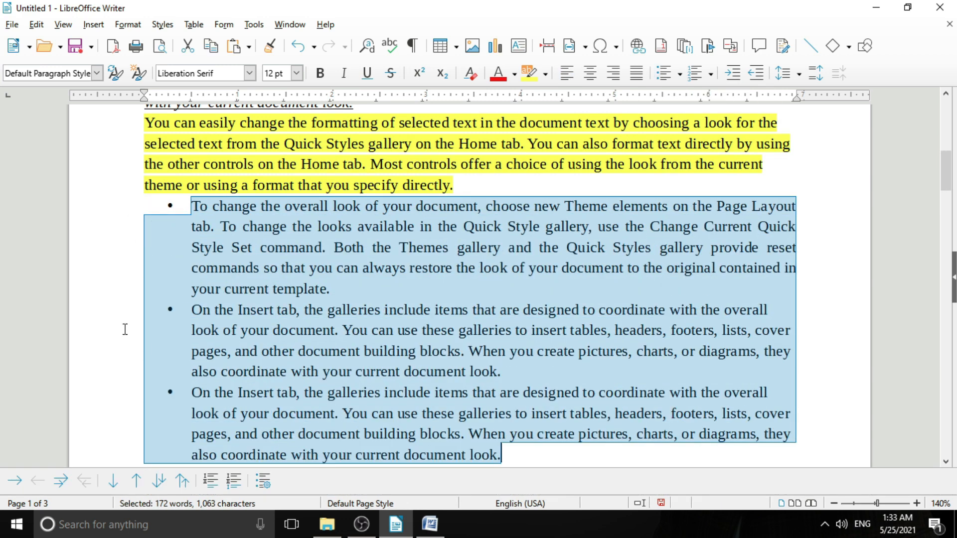
left_click(273, 349)
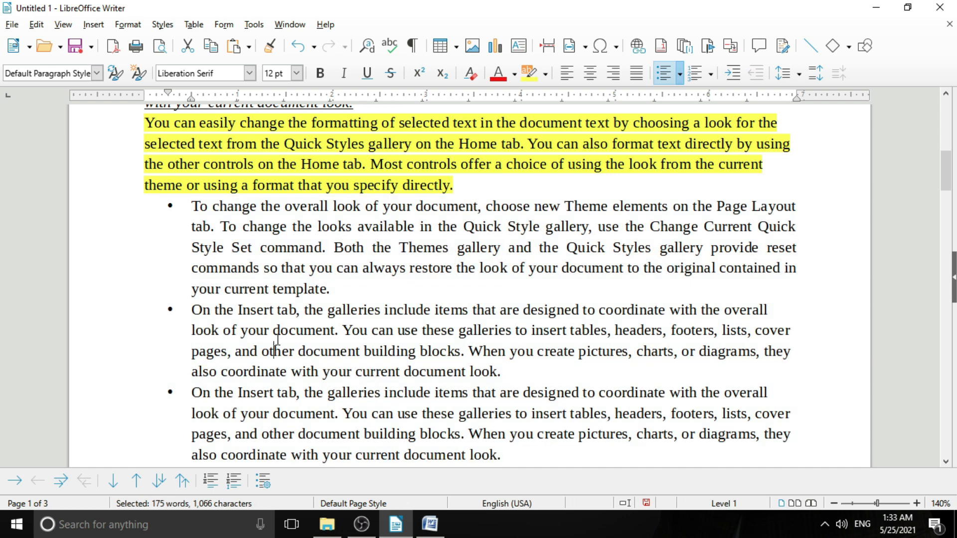
Change the bullets of the three list paragraphs to the arrowhead style and clear the selection
scroll(274, 344, "down", 2)
scroll(253, 300, "up", 1)
left_click_drag(192, 156, 523, 407)
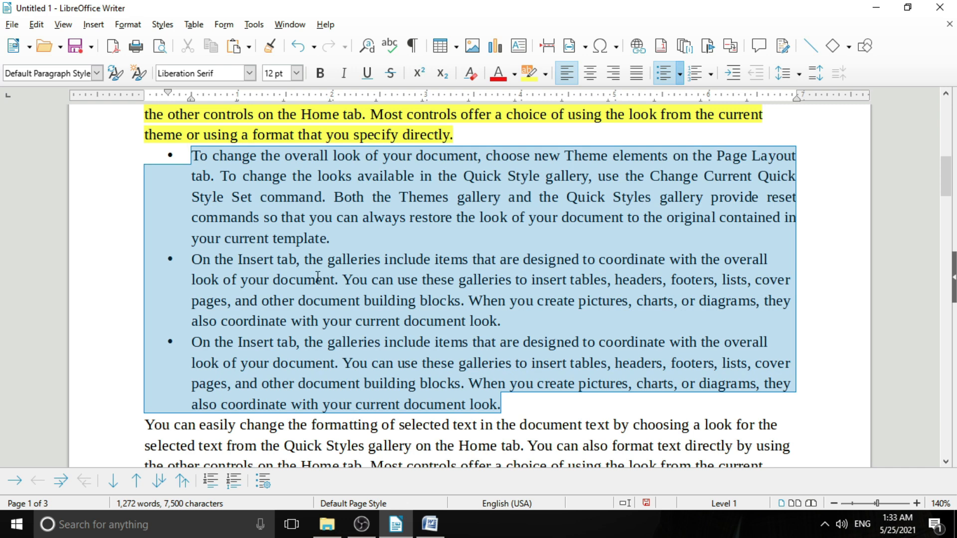
left_click(680, 75)
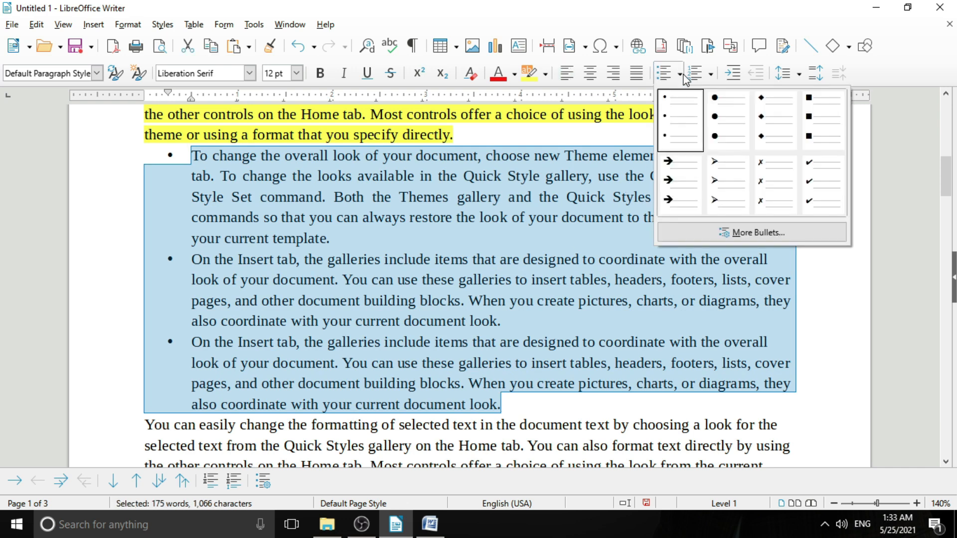
left_click(729, 190)
left_click(315, 310)
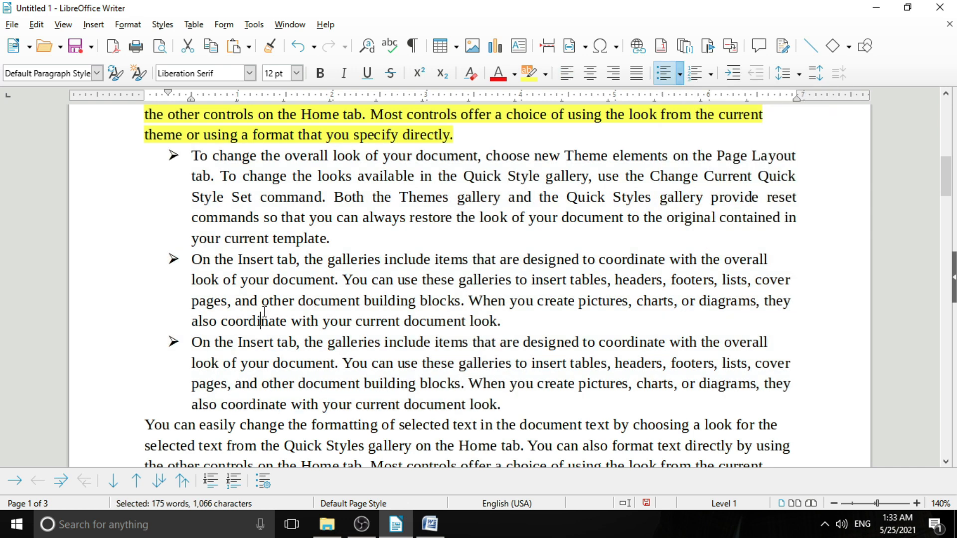
Remove the arrowhead bullets from the three list paragraphs and reapply the default dot bullets
left_click_drag(192, 152, 574, 395)
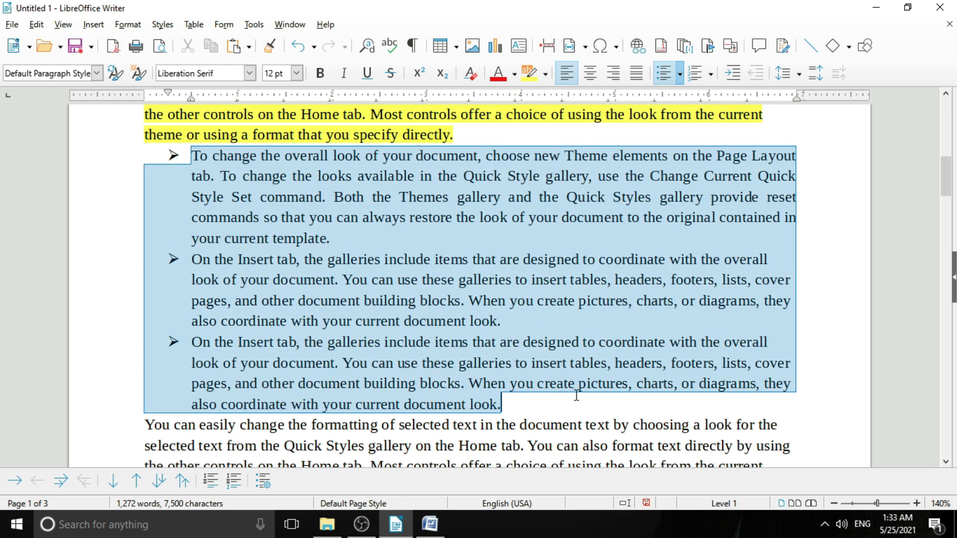
left_click(666, 75)
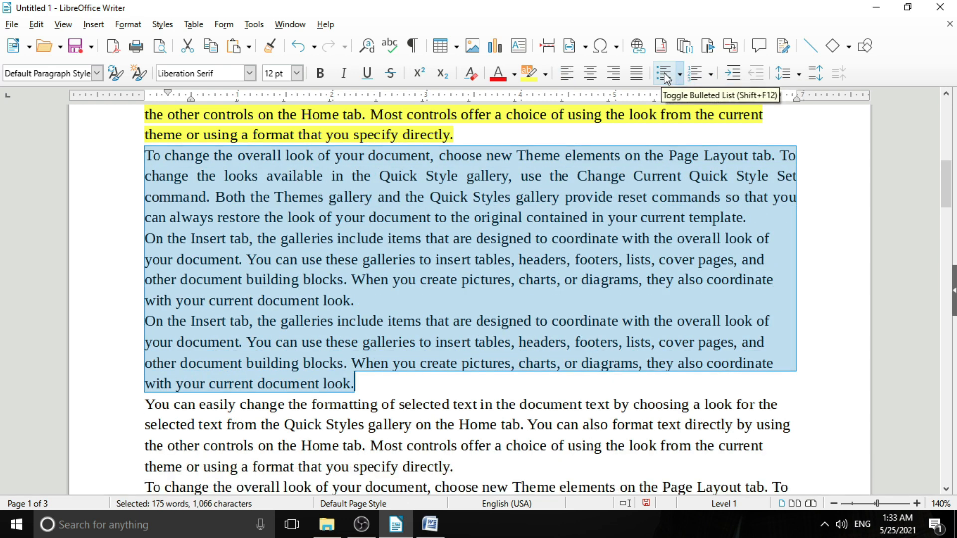
left_click(665, 75)
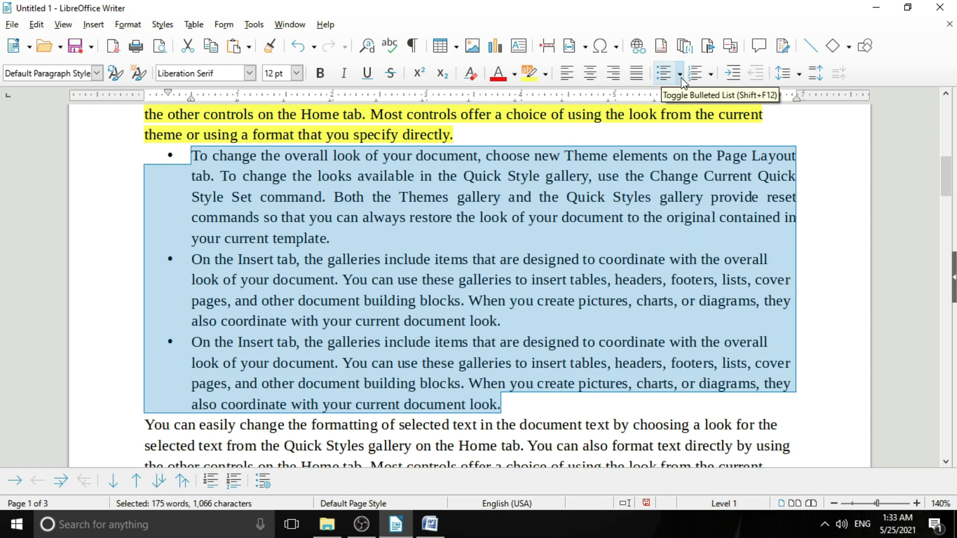
Try the X-mark bullet style on the selected paragraphs, and replace it with a default 1. 2. 3. numbered list
left_click(679, 75)
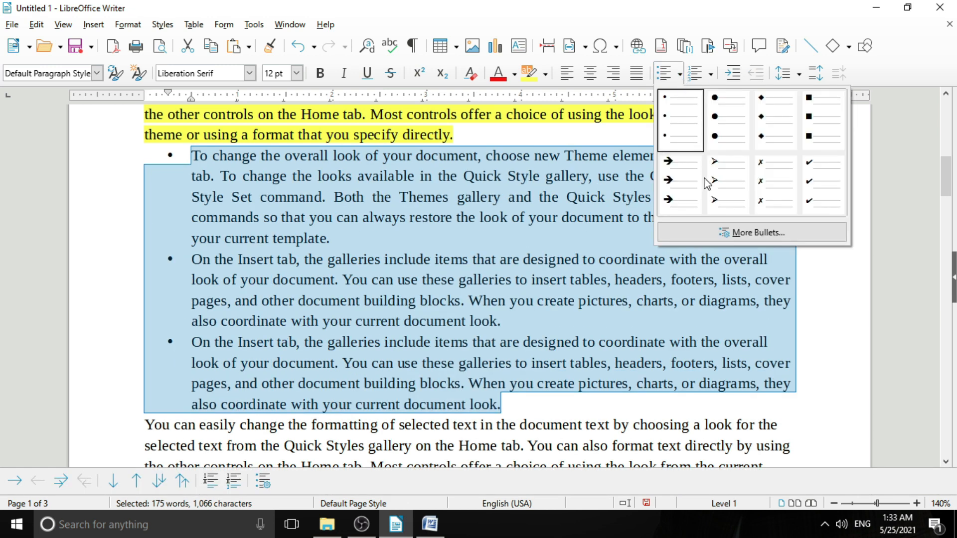
left_click(770, 191)
left_click(666, 75)
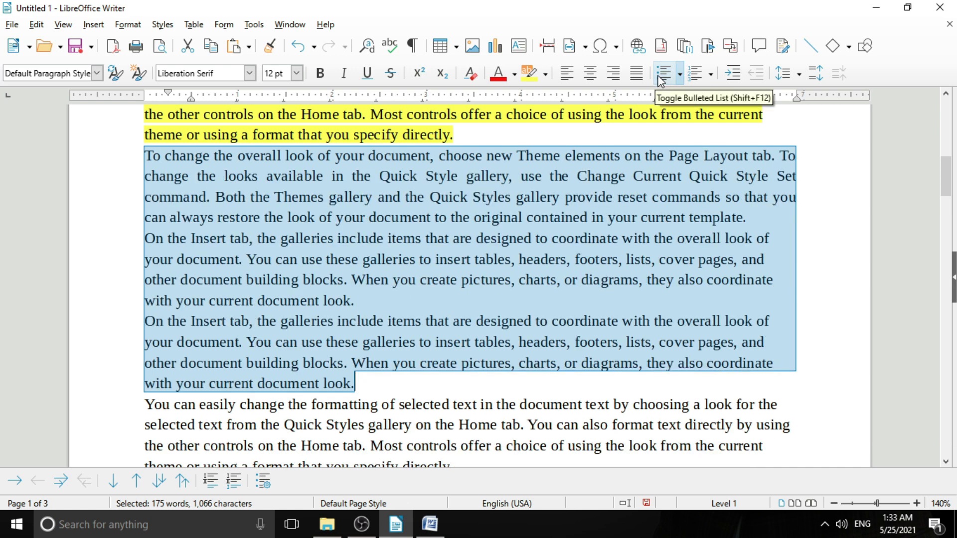
left_click(696, 75)
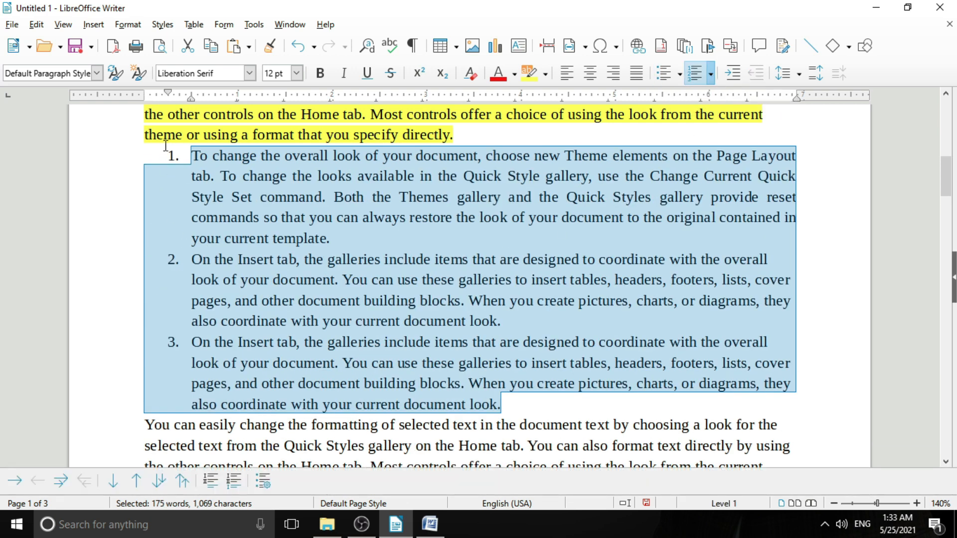
Add the items "Dk jfl;kdfjsda", "f skdajfk; lsdfj", "a fsdakjf; klsjdaf", "sdaf;kjskdafjsda", "f sdafk;jsdaf", "sdkfjsd" and an empty one after item 3 of the numbered list
left_click(529, 409)
key("Return")
type("Dk jfl;kdfjsda")
key("Return")
type("f skdajfk; lsdfj")
key("Return")
type("a fsdakjf; klsjdaf")
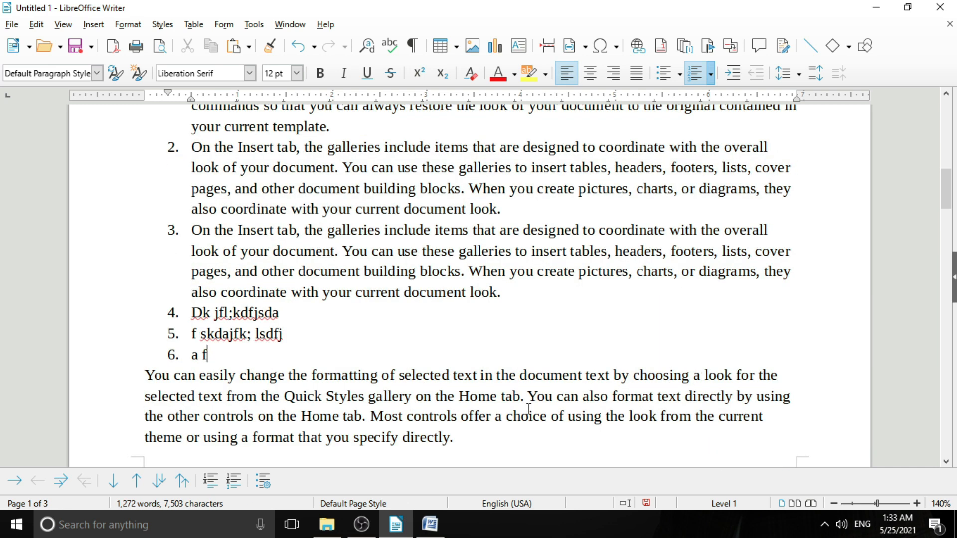
key("Return")
type("sdaf;kjskdafjsda")
key("Return")
type("f sdafk;jsdaf")
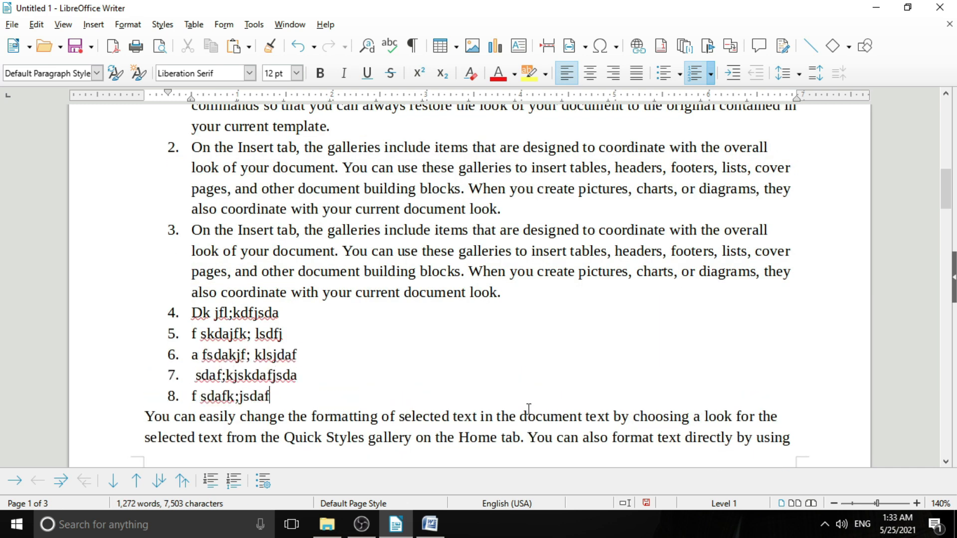
key("Return")
type("sdkfjsd")
key("Return")
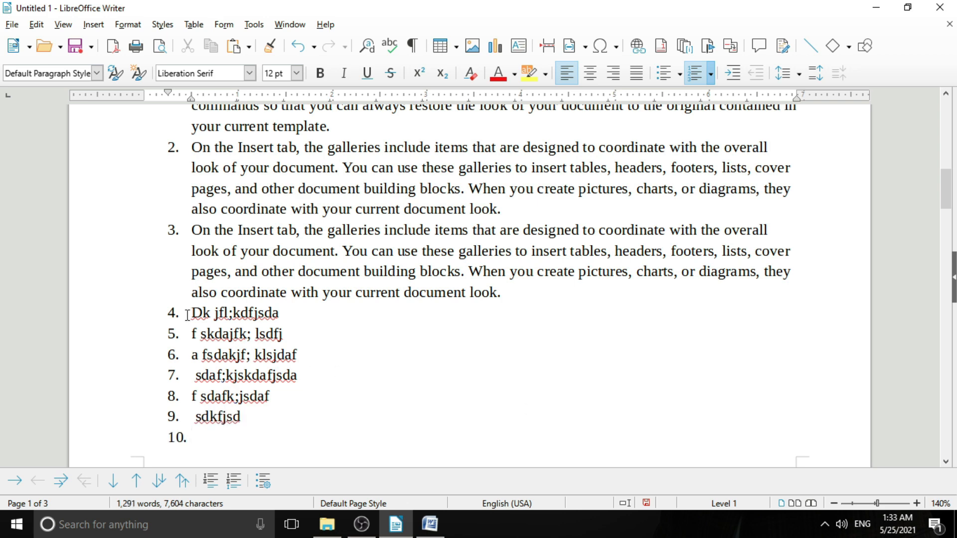
Delete the filler text of items 4 to 10 from the numbered list
left_click_drag(188, 315, 222, 449)
key("Delete")
Remove the numbering from all the list paragraphs below the yellow one and clear the selection
scroll(209, 271, "up", 2)
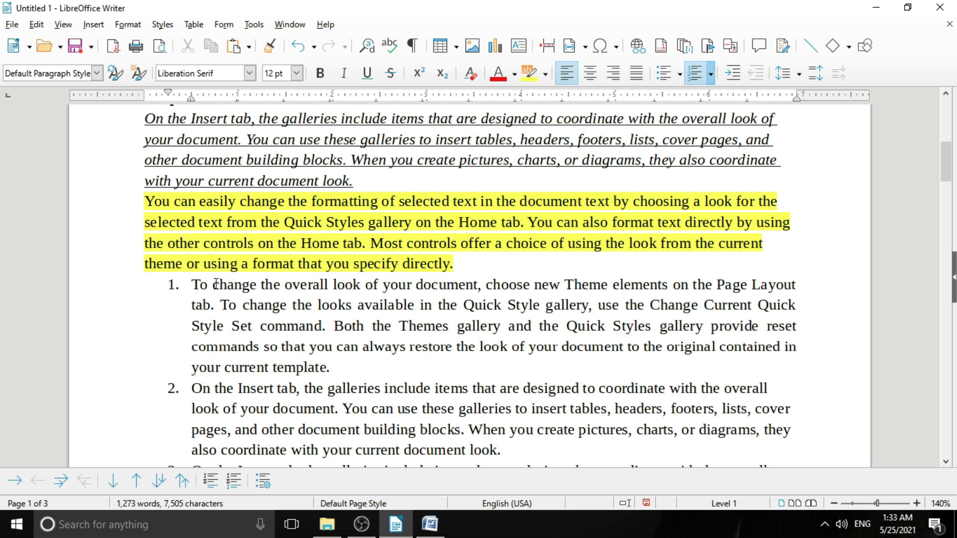
scroll(209, 272, "down", 3)
left_click_drag(193, 195, 415, 280)
left_click(694, 74)
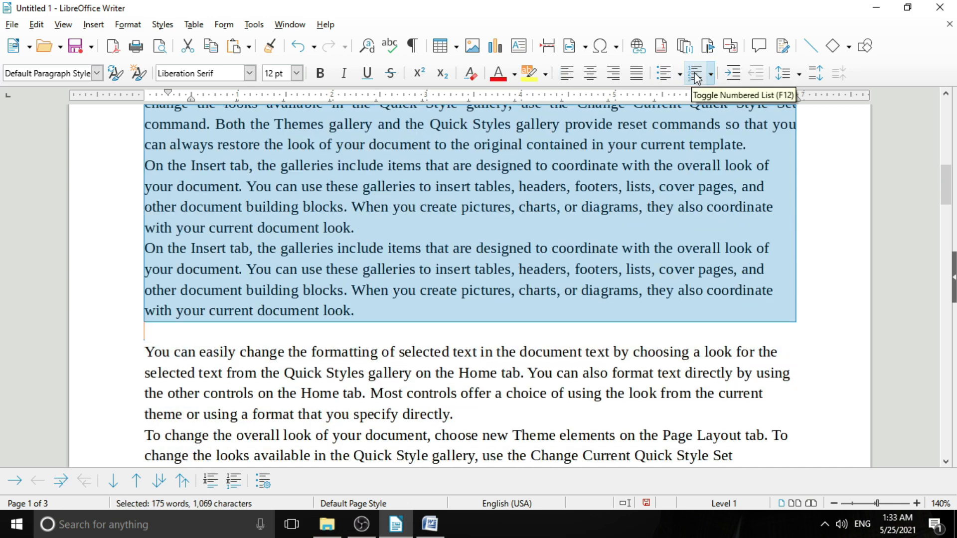
scroll(343, 321, "up", 5)
scroll(304, 318, "down", 3)
left_click(279, 313)
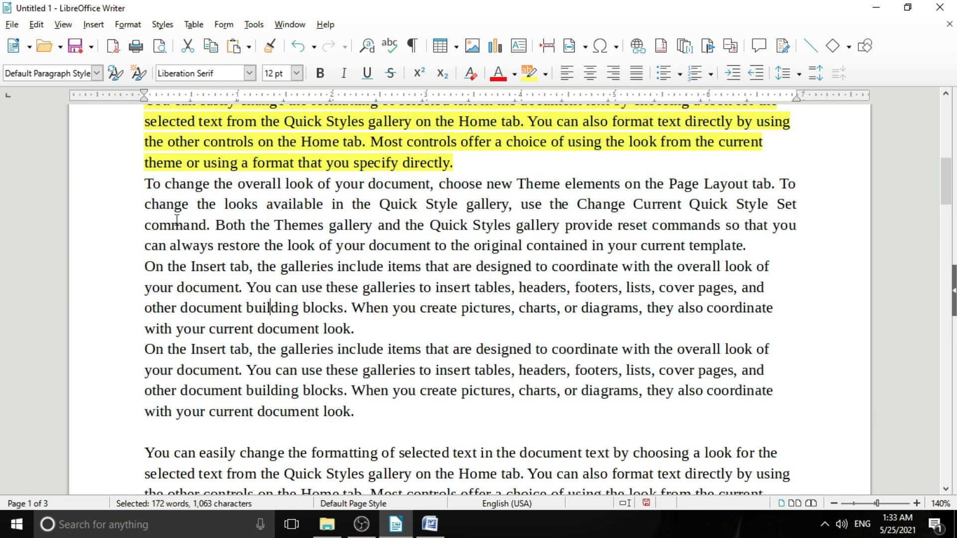
Apply A) B) C) numbering to the three paragraphs below the yellow one, remove it again and clear the selection
left_click_drag(147, 185, 389, 414)
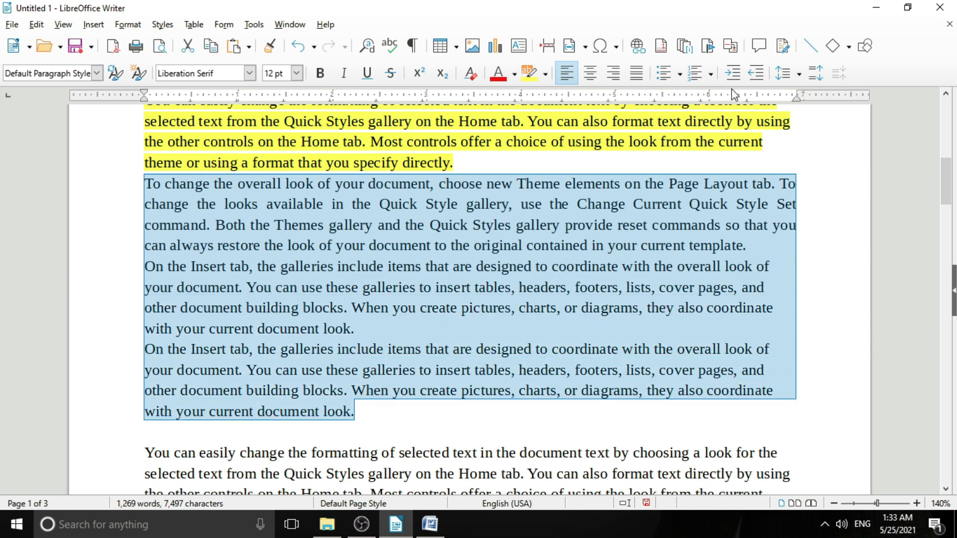
left_click(711, 75)
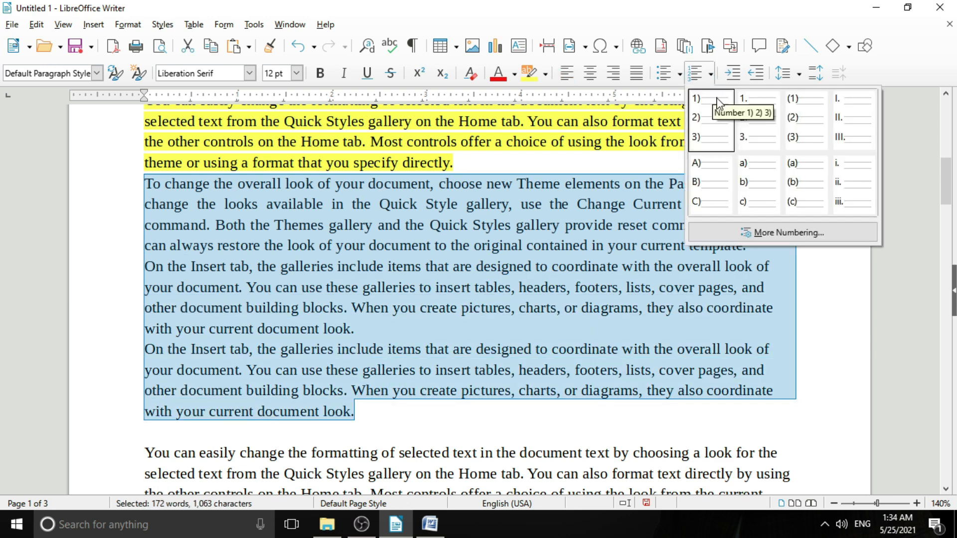
left_click(718, 184)
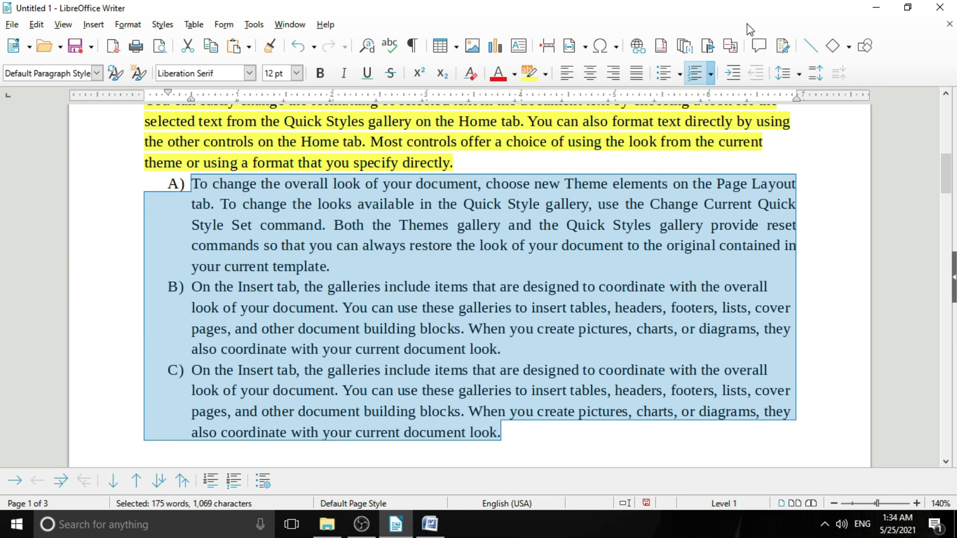
left_click(695, 73)
left_click(382, 286)
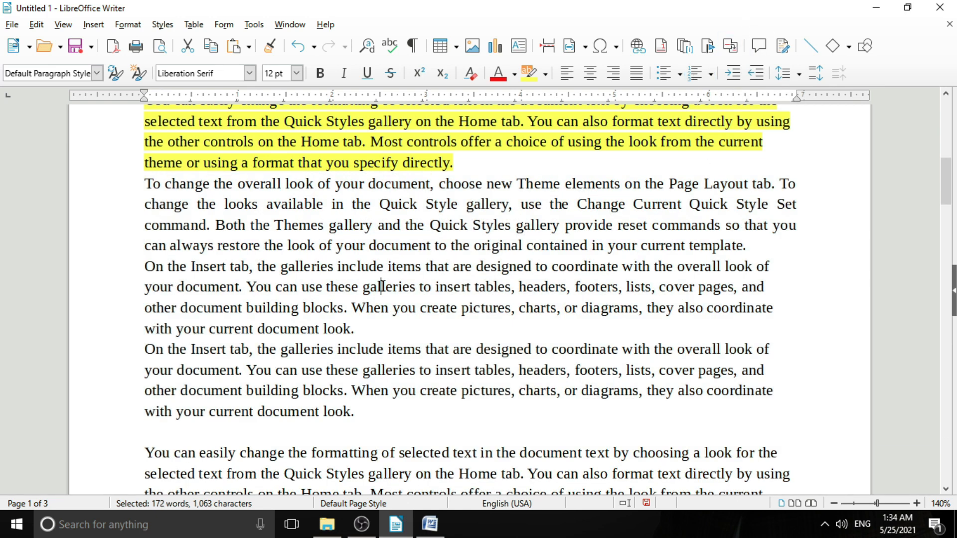
Increase the left indent of the first "On the Insert tab" paragraph below the yellow text to about 4 inches
triple_click(365, 285)
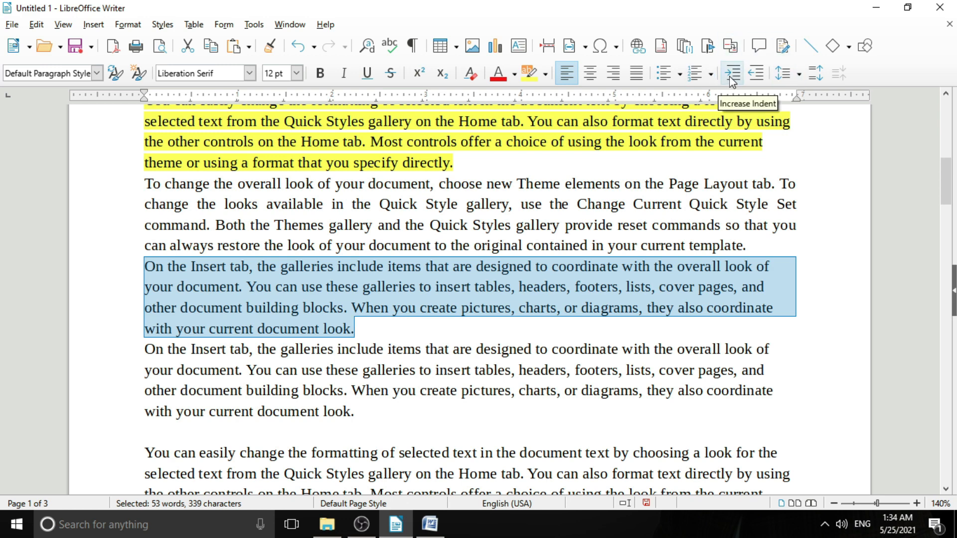
left_click(731, 80)
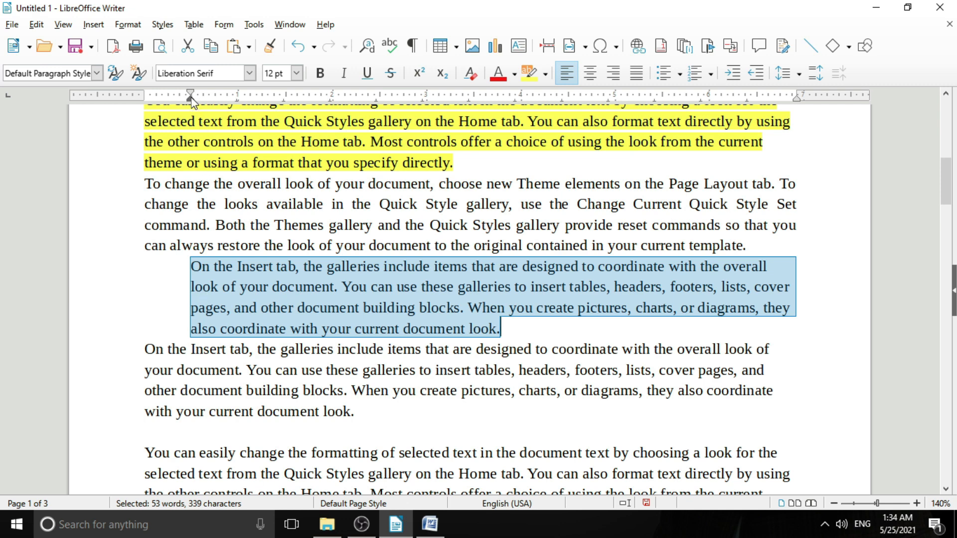
left_click(732, 75)
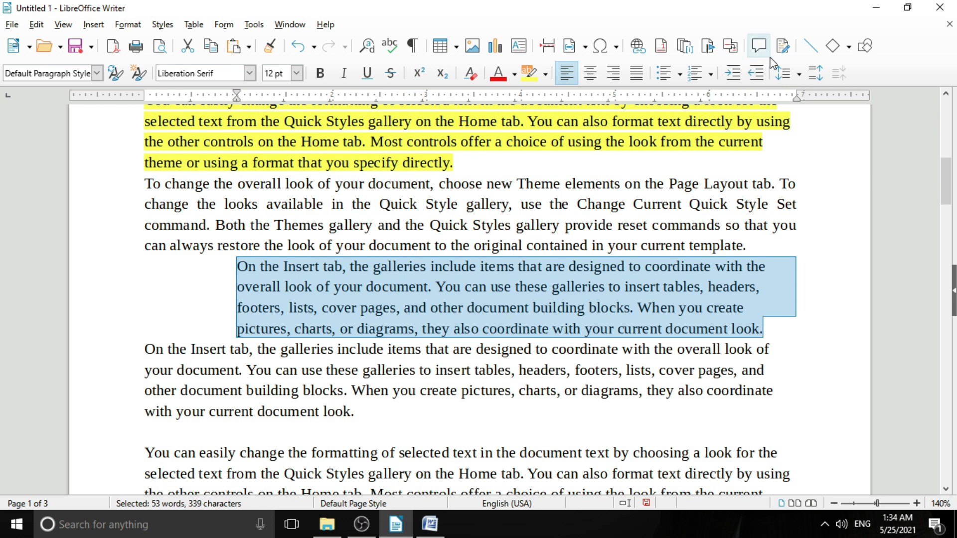
left_click(732, 75)
left_click(732, 74)
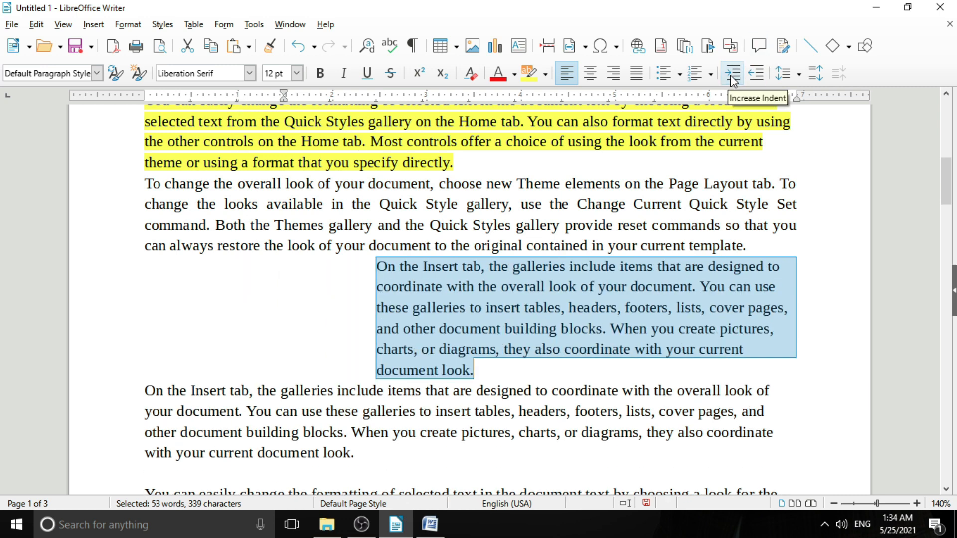
left_click(732, 75)
left_click(732, 74)
left_click(732, 75)
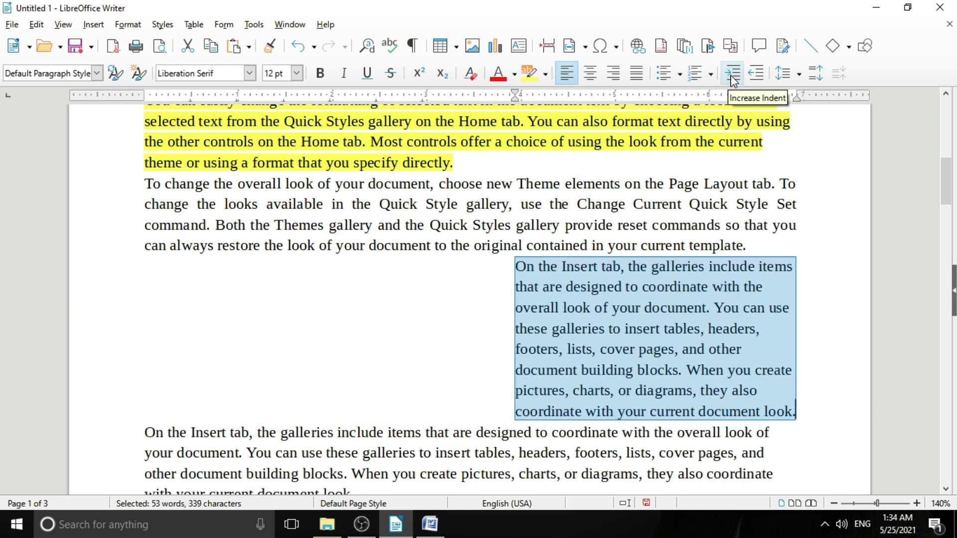
Decrease the selected paragraph's indent until its text starts at the page's left margin
left_click(756, 74)
left_click(757, 75)
left_click(756, 75)
left_click(757, 75)
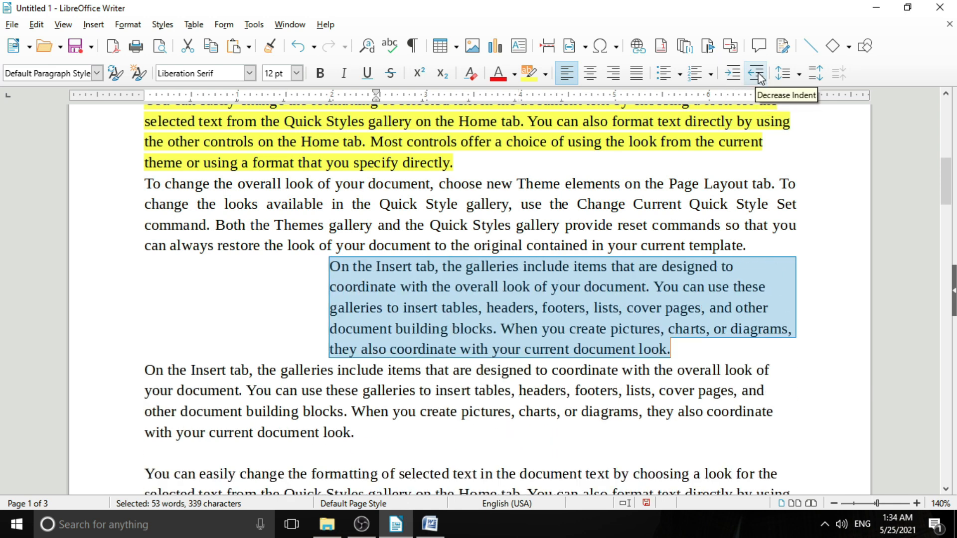
left_click(756, 74)
left_click(757, 75)
left_click(757, 75)
left_click(757, 75)
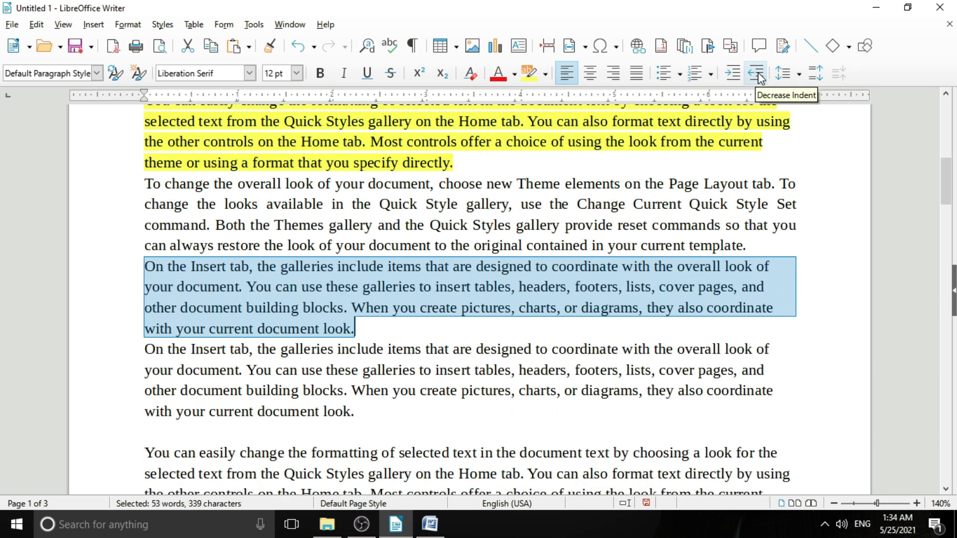
Set the selected paragraph's line spacing to 1.5 Lines and after that to Double
left_click(784, 75)
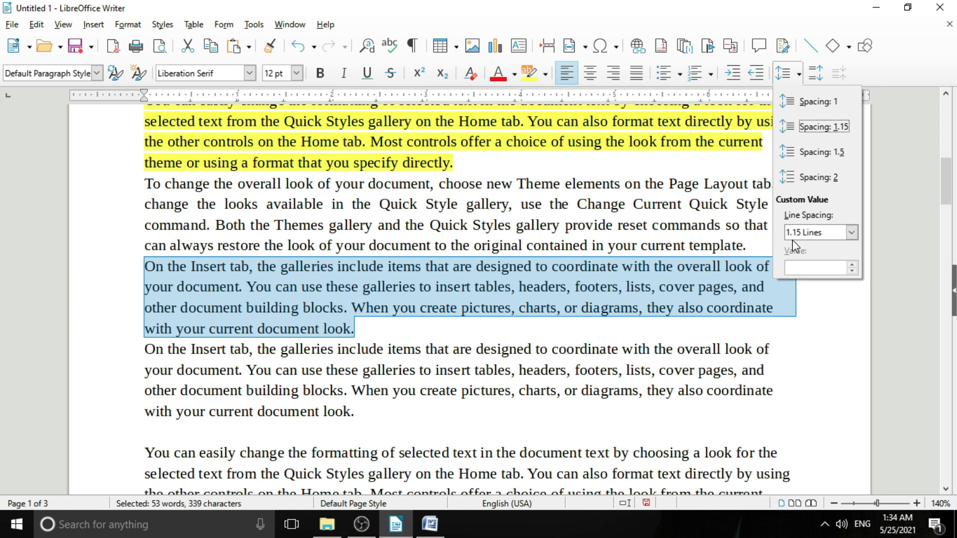
left_click(851, 232)
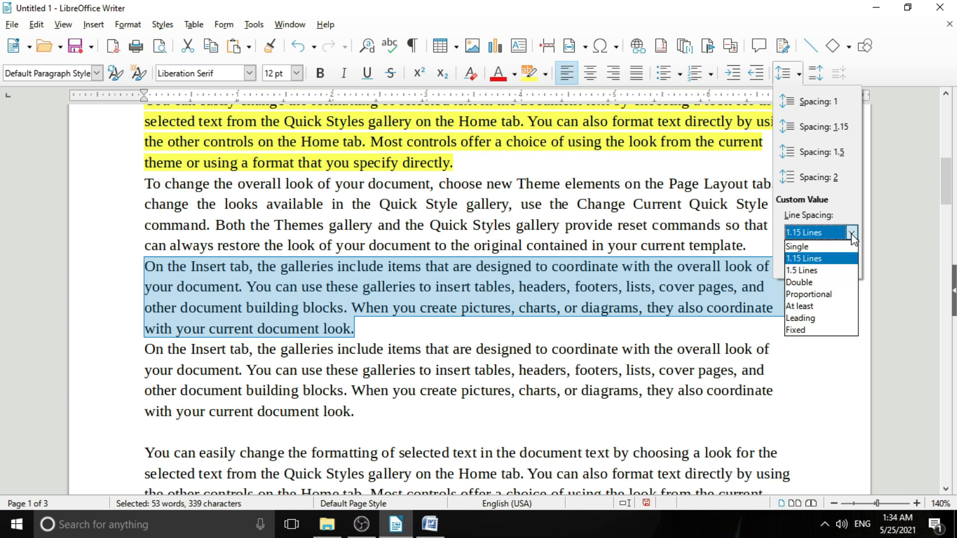
left_click(806, 271)
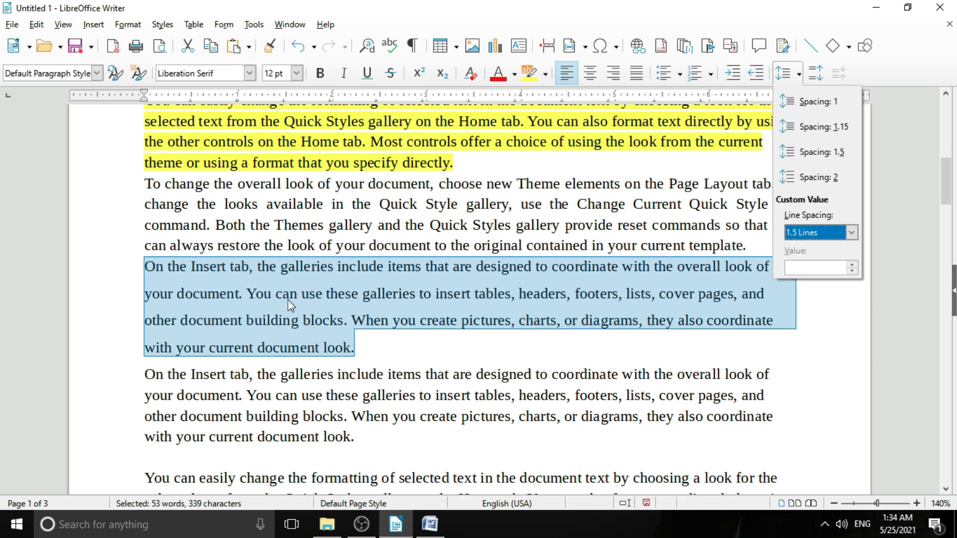
left_click(851, 232)
left_click(814, 279)
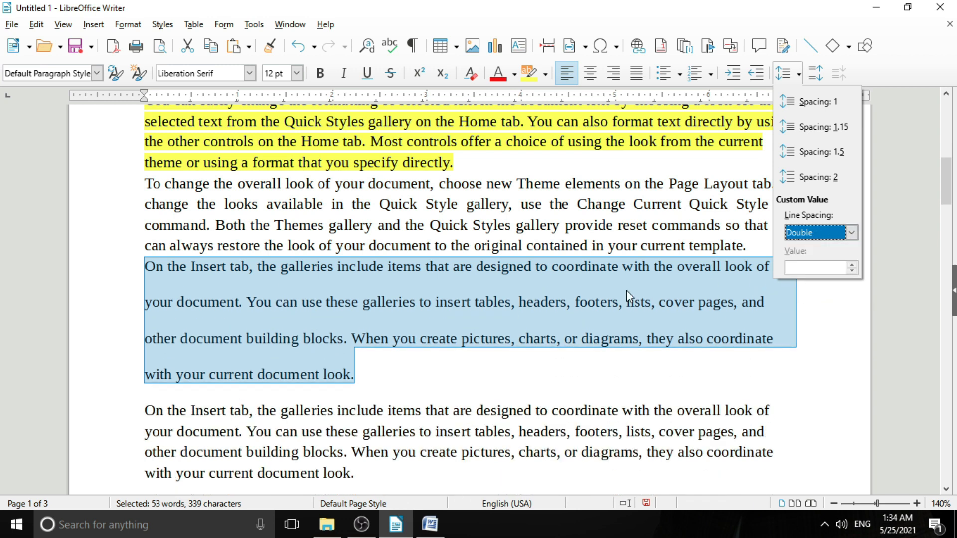
Set the selected paragraph's line spacing to 1.15 Lines and close the spacing options
left_click(851, 232)
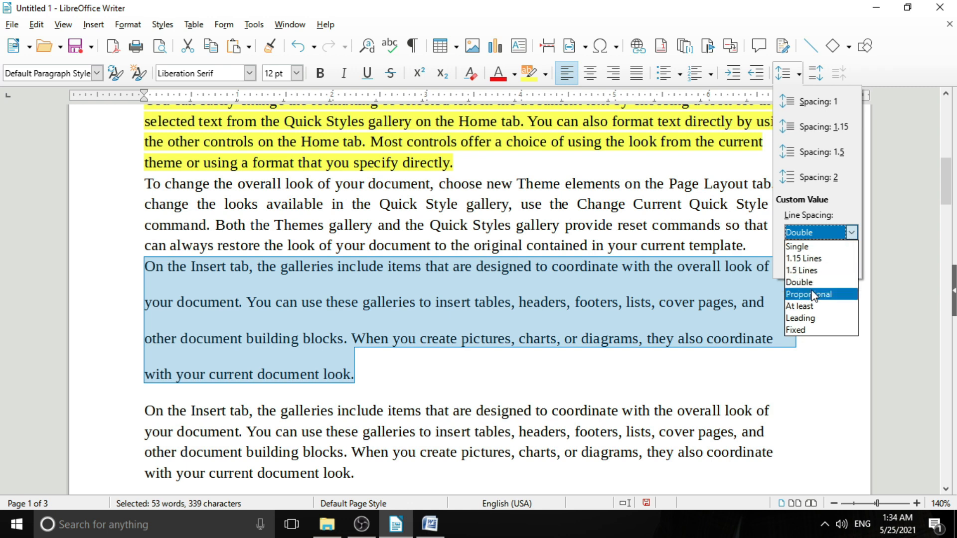
left_click(811, 258)
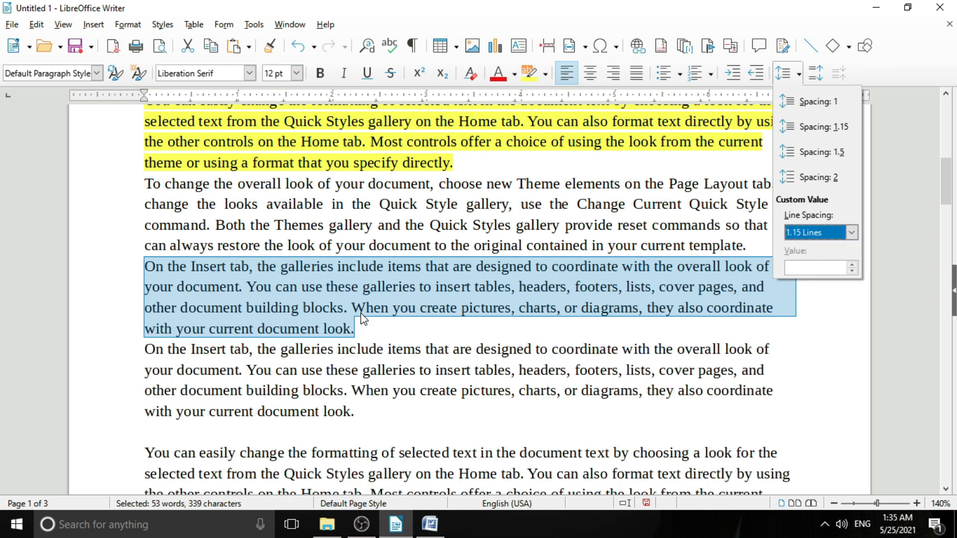
left_click(393, 344)
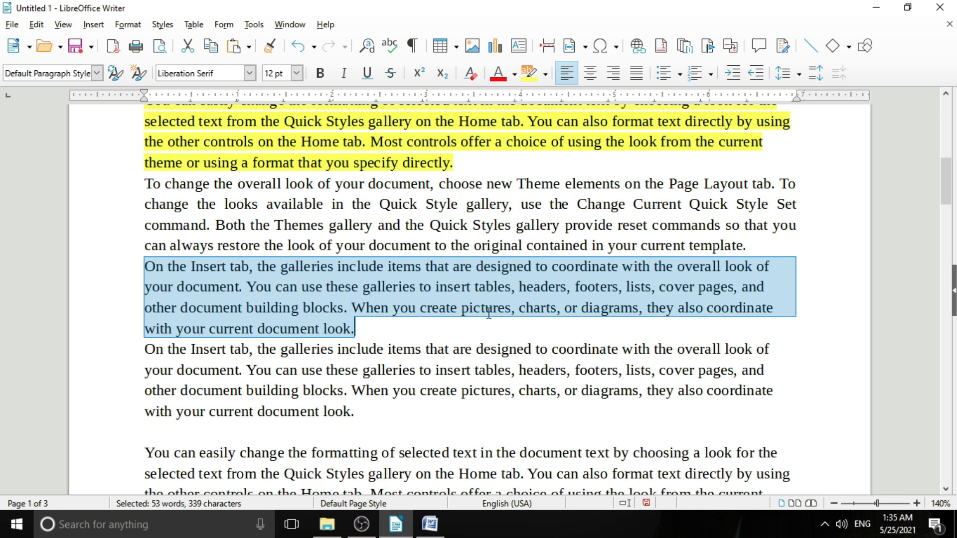
Increase the spacing above and below the selected paragraph by eight increments
left_click(816, 77)
left_click(816, 78)
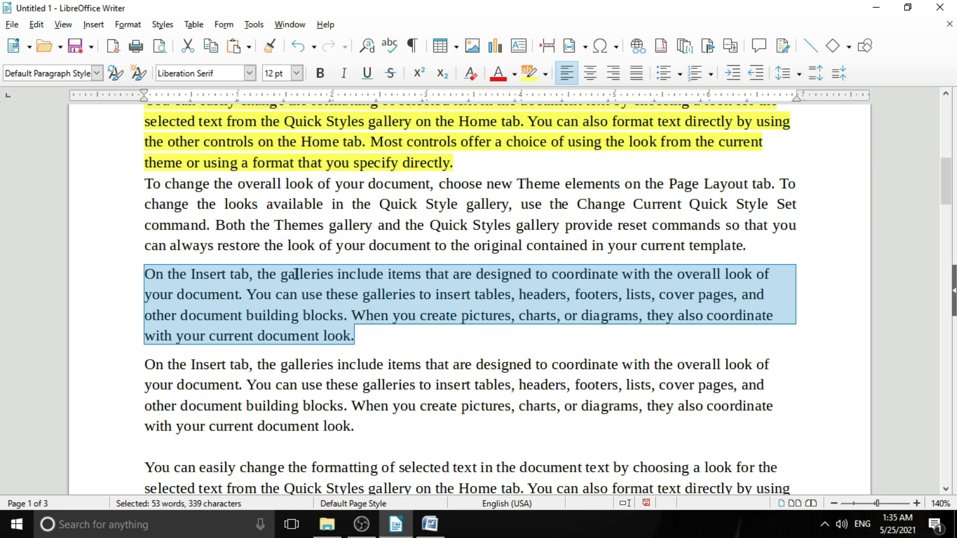
left_click(816, 74)
left_click(819, 77)
left_click(819, 73)
left_click(818, 73)
left_click(818, 74)
left_click(818, 74)
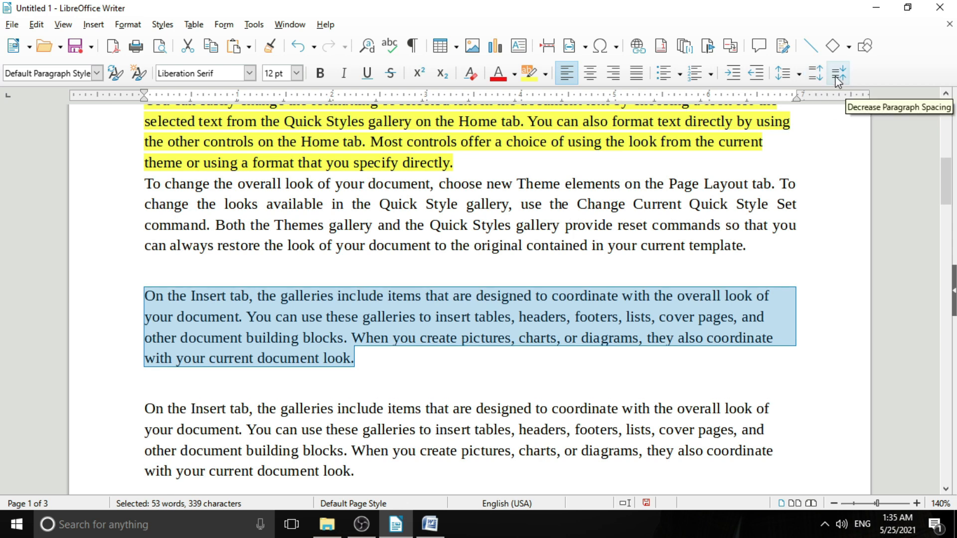
Decrease the selected paragraph's spacing until no gap separates it from its neighbouring paragraphs
left_click(839, 77)
left_click(838, 77)
left_click(838, 77)
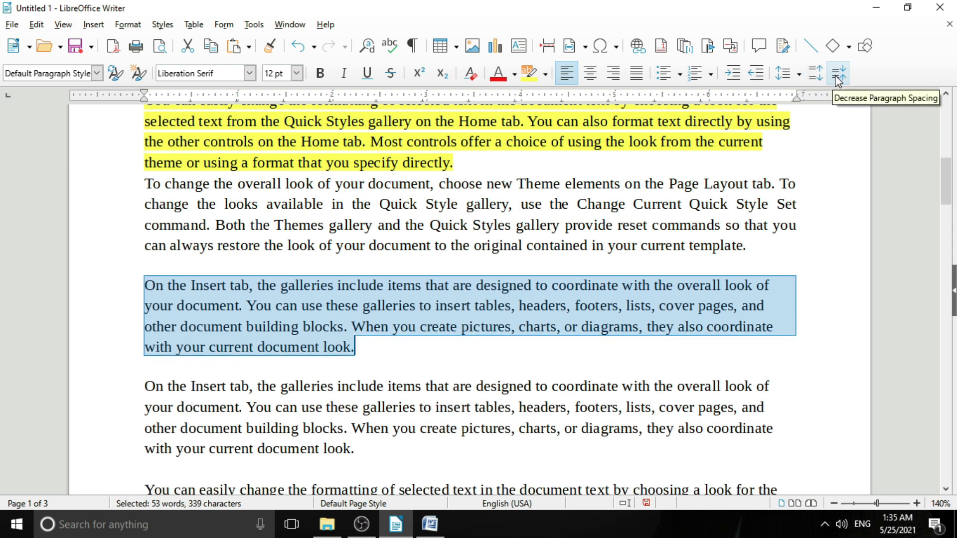
left_click(838, 77)
left_click(839, 77)
left_click(838, 77)
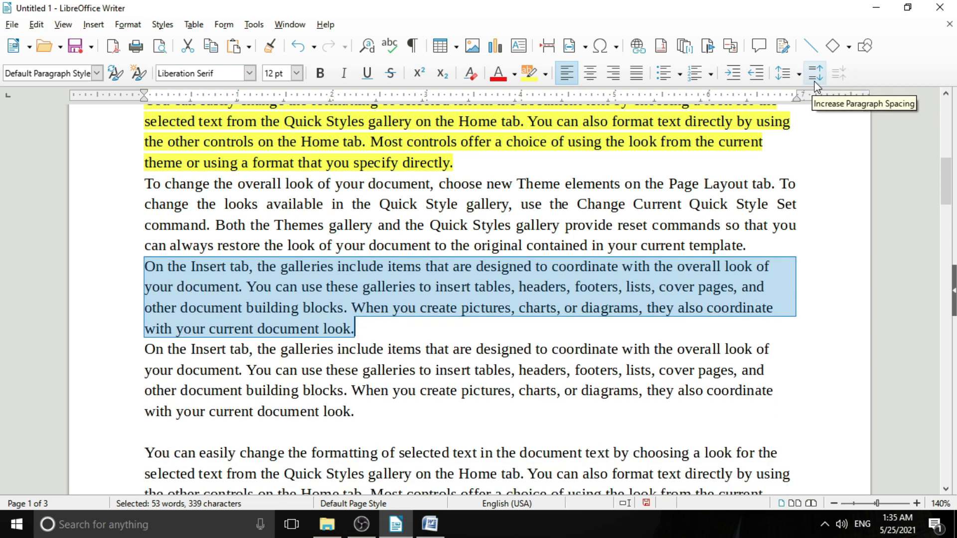
Increase the paragraph spacing around the selected "On the Insert tab" paragraph by about ten increments
left_click(815, 77)
left_click(815, 77)
left_click(815, 77)
left_click(816, 77)
left_click(815, 77)
left_click(815, 77)
left_click(815, 77)
left_click(816, 77)
left_click(815, 77)
left_click(815, 77)
Decrease the selected paragraph's spacing to a single small increment above and below it
left_click(839, 76)
left_click(838, 75)
left_click(839, 75)
left_click(839, 75)
left_click(839, 76)
left_click(839, 76)
left_click(839, 76)
left_click(839, 76)
left_click(839, 76)
left_click(839, 76)
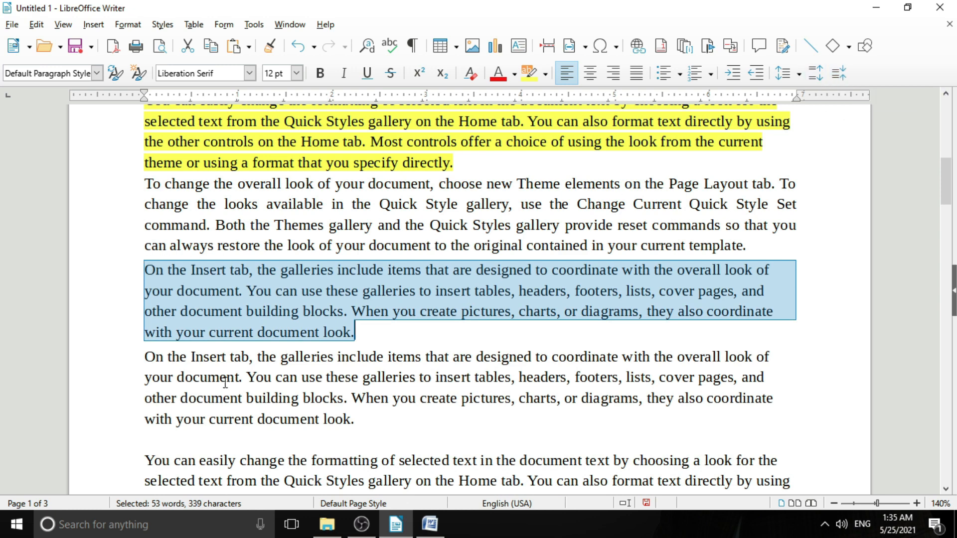
Increase the selected paragraph's spacing again until wide gaps separate it from the paragraphs above and below
left_click(816, 74)
left_click(815, 73)
left_click(816, 73)
left_click(815, 73)
left_click(815, 73)
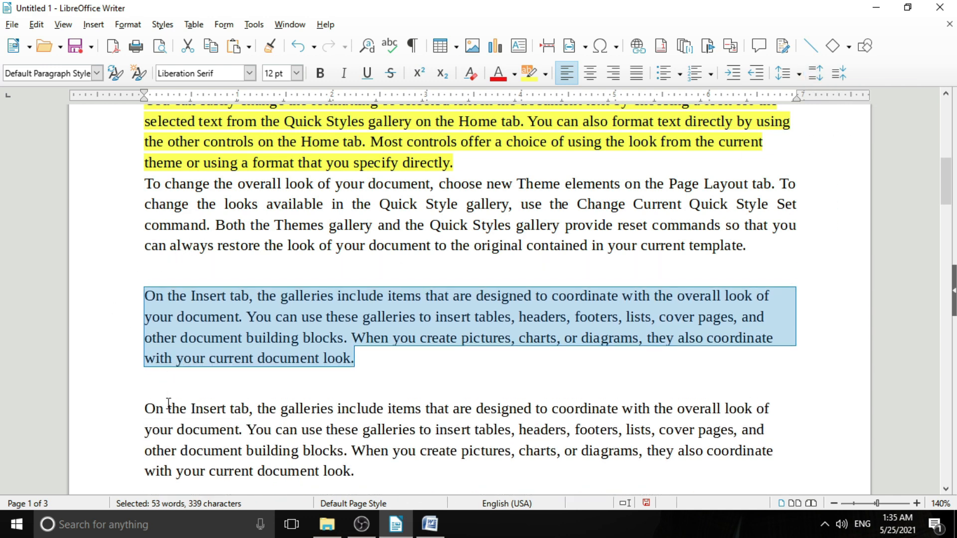
left_click(815, 73)
left_click(815, 73)
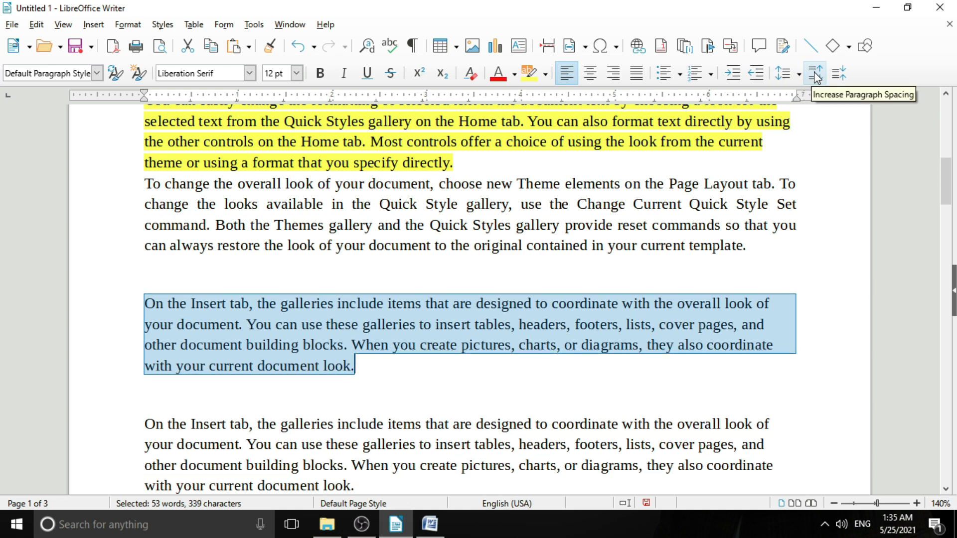
Decrease the wide gaps around the selected paragraph back to one small spacing increment
left_click(836, 74)
left_click(837, 73)
left_click(837, 74)
left_click(837, 74)
left_click(837, 73)
left_click(837, 73)
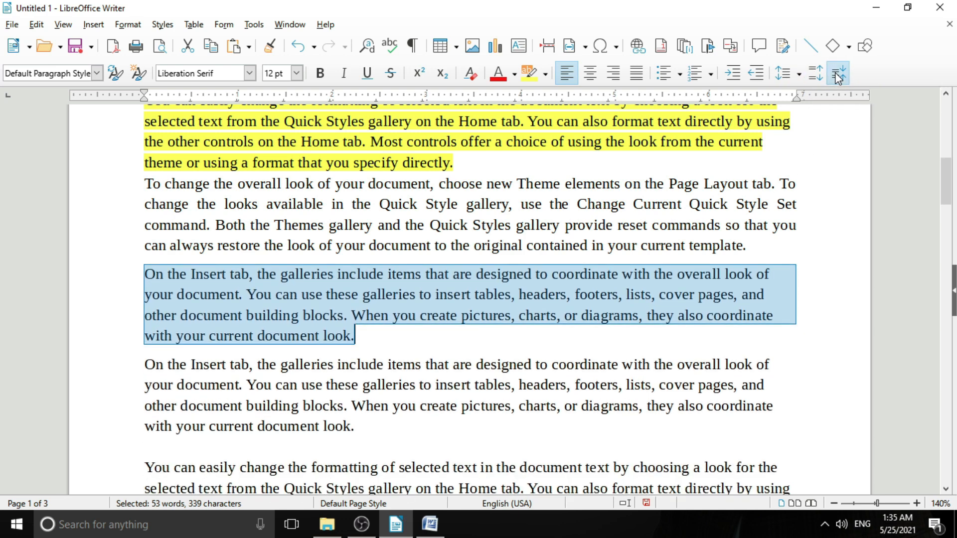
left_click(837, 74)
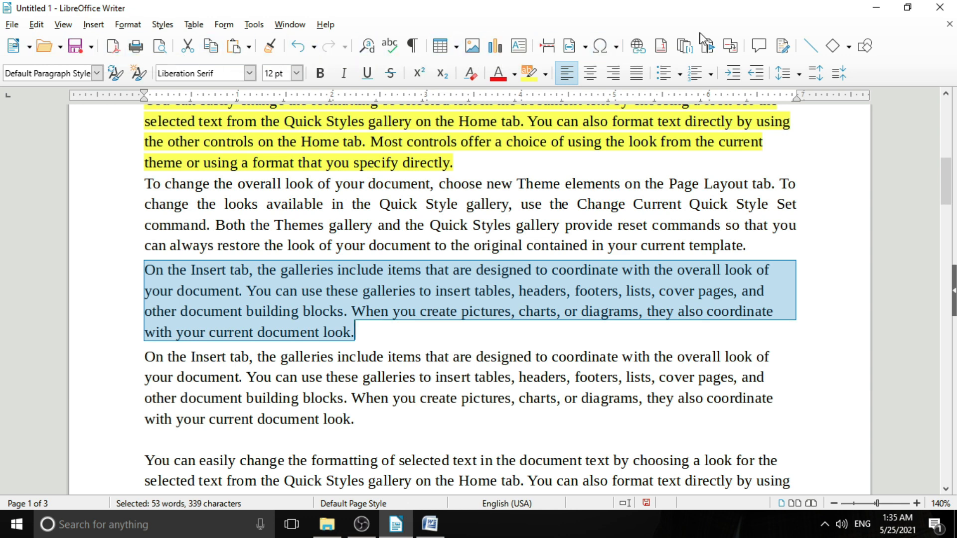
Create a new blank Calc spreadsheet and select a few of its cells, ending on D11
left_click(29, 47)
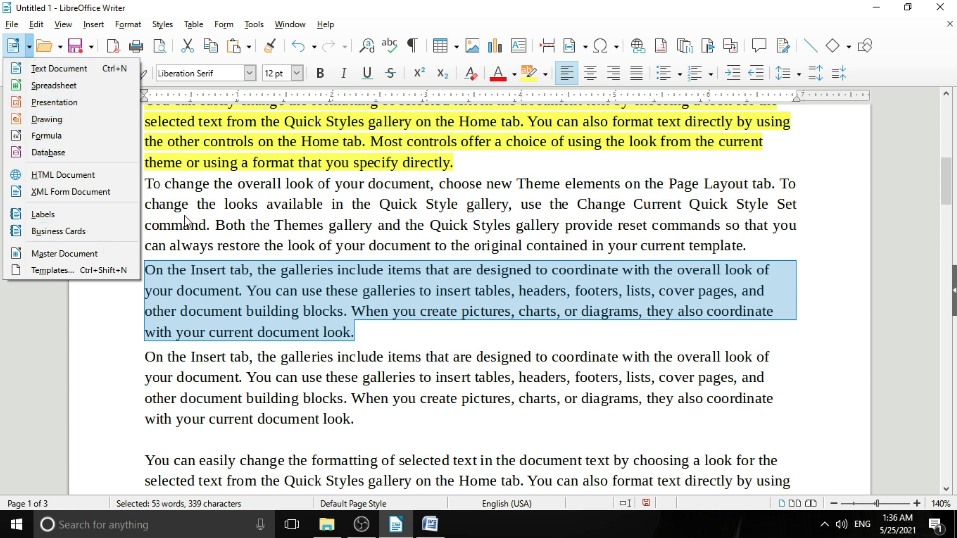
left_click(53, 85)
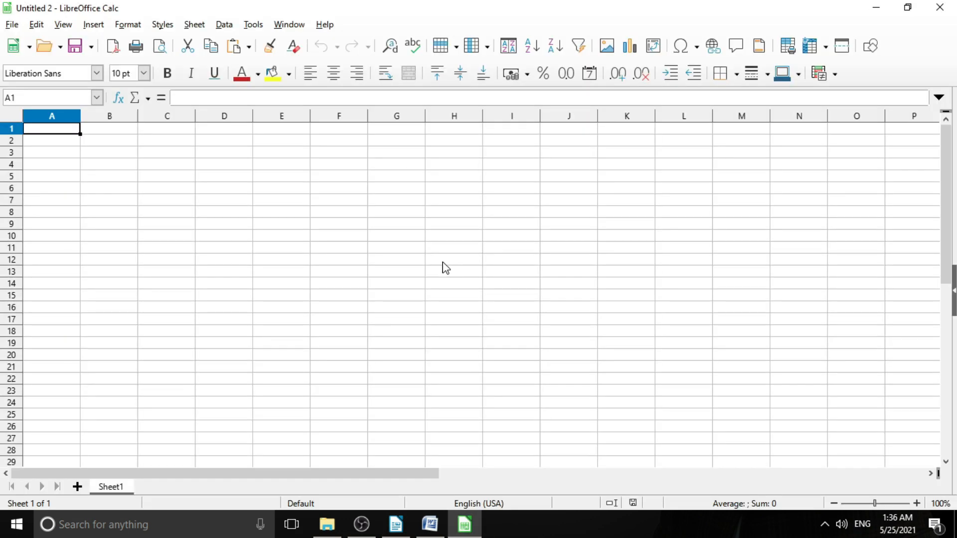
left_click(170, 201)
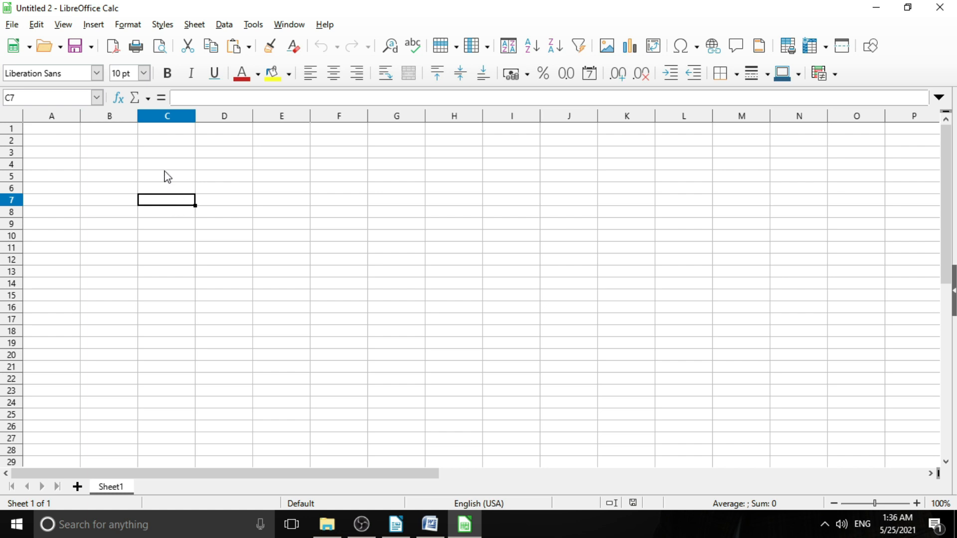
left_click(126, 165)
left_click(121, 212)
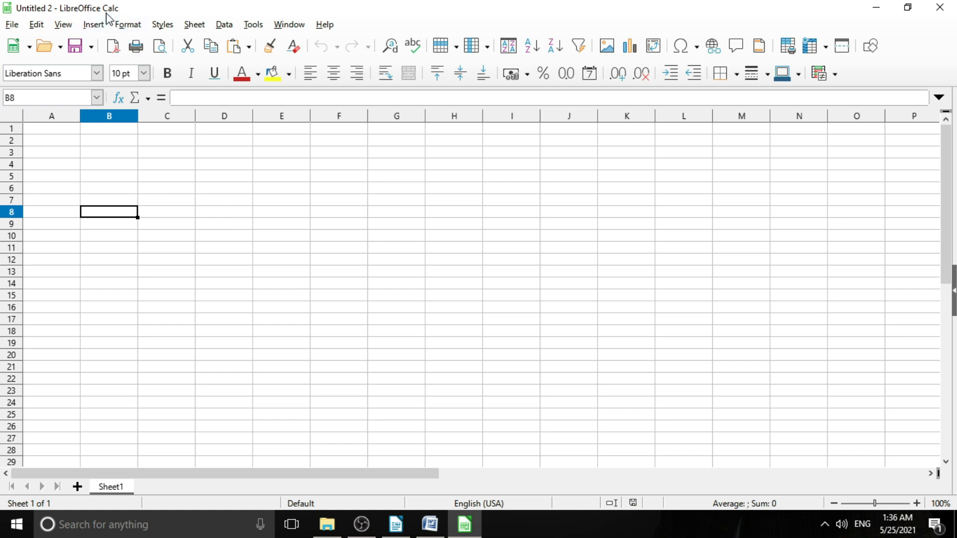
left_click(234, 248)
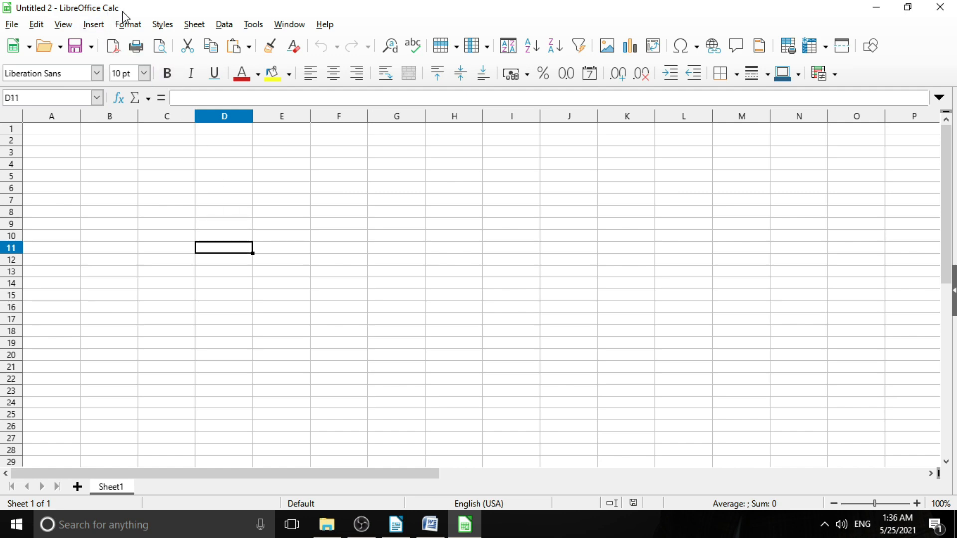
Close the blank spreadsheet and place the cursor in the first "On the Insert tab" paragraph below the yellow text in Writer
left_click(939, 7)
left_click(233, 225)
scroll(232, 224, "up", 5)
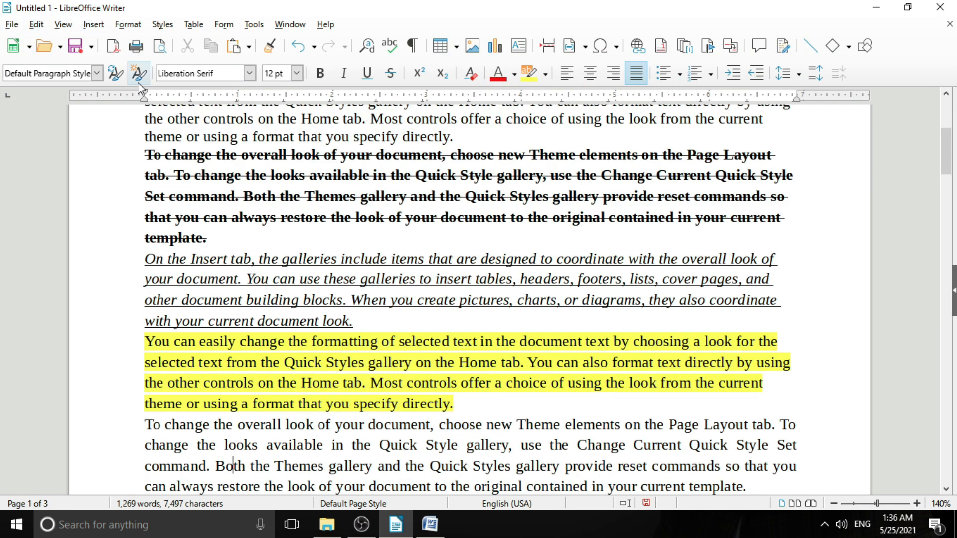
scroll(327, 219, "down", 7)
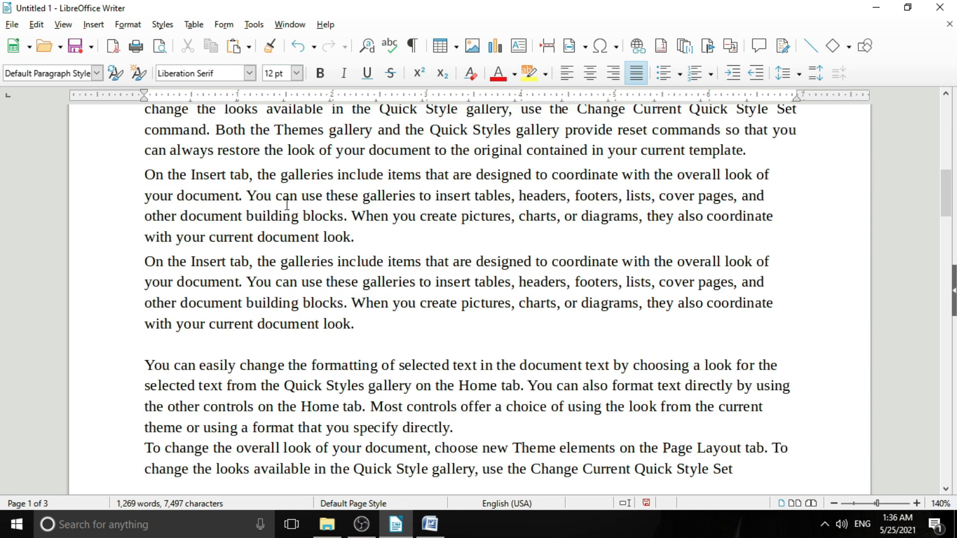
triple_click(289, 200)
left_click(286, 204)
left_click(282, 215)
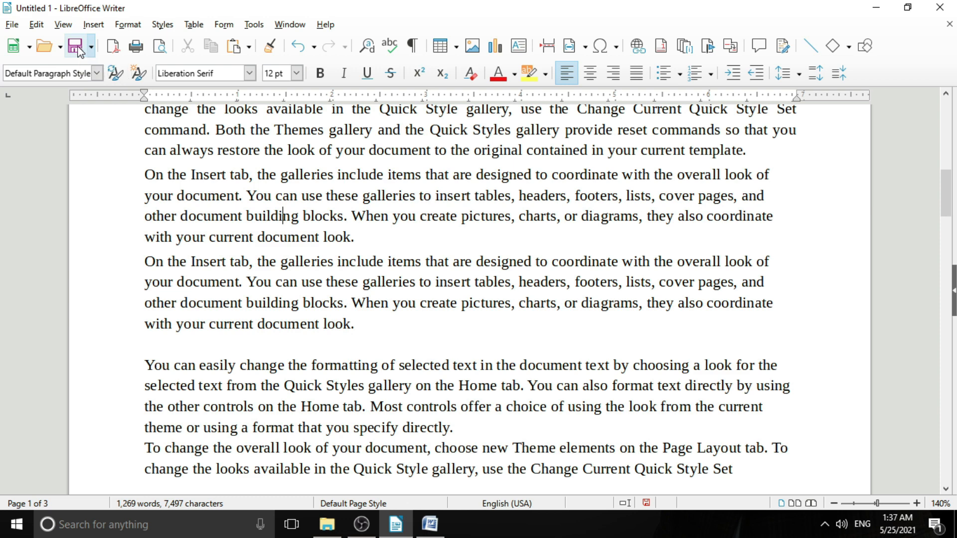
left_click(59, 46)
left_click(60, 47)
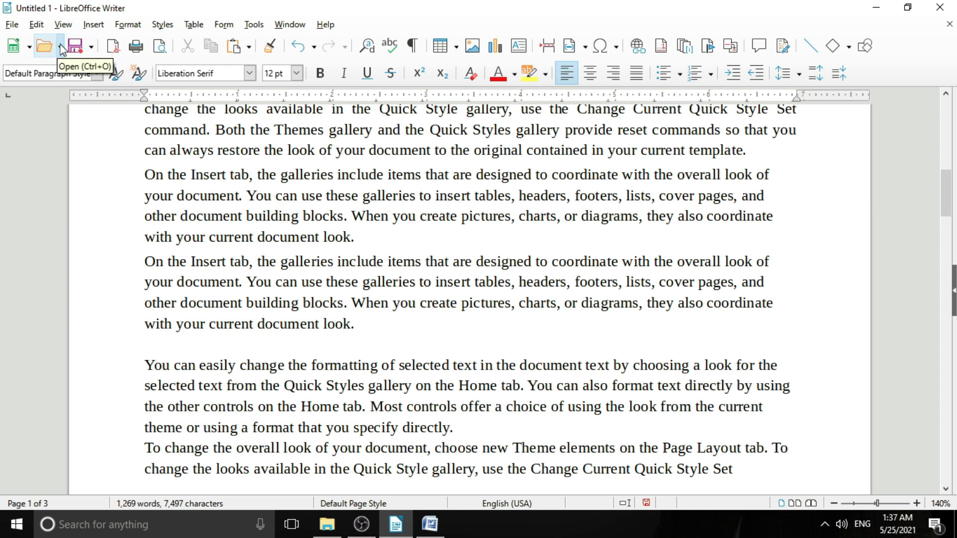
left_click(60, 47)
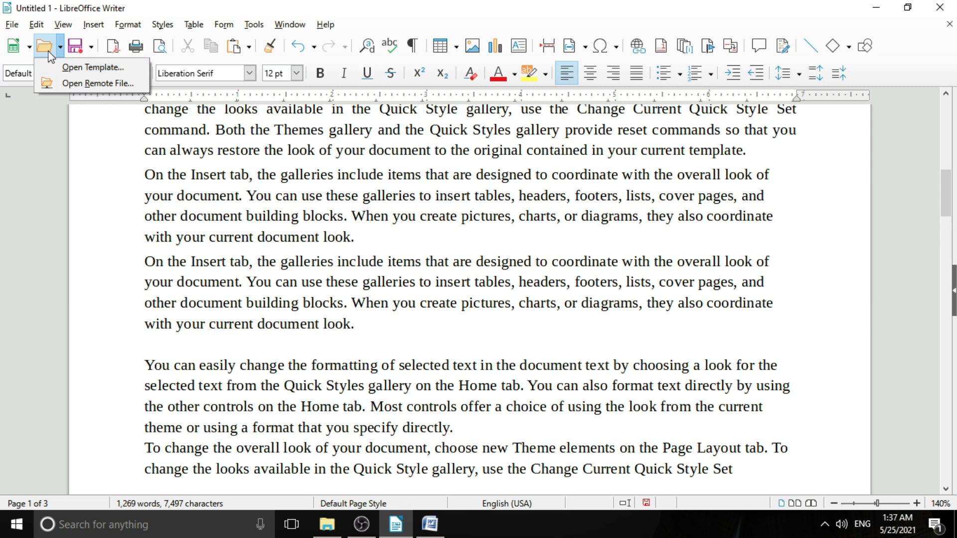
left_click(93, 45)
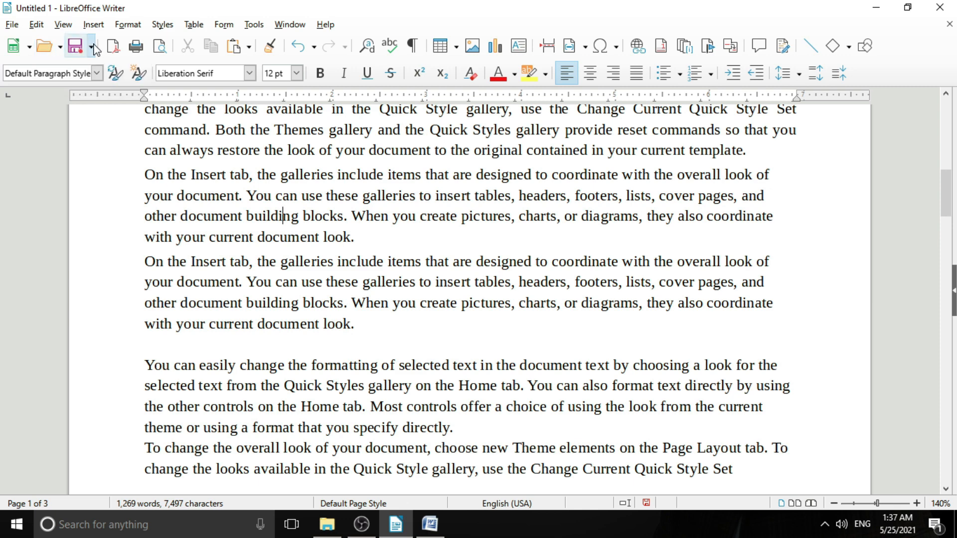
left_click(283, 215)
scroll(280, 220, "up", 3)
scroll(283, 280, "down", 3)
left_click(257, 261)
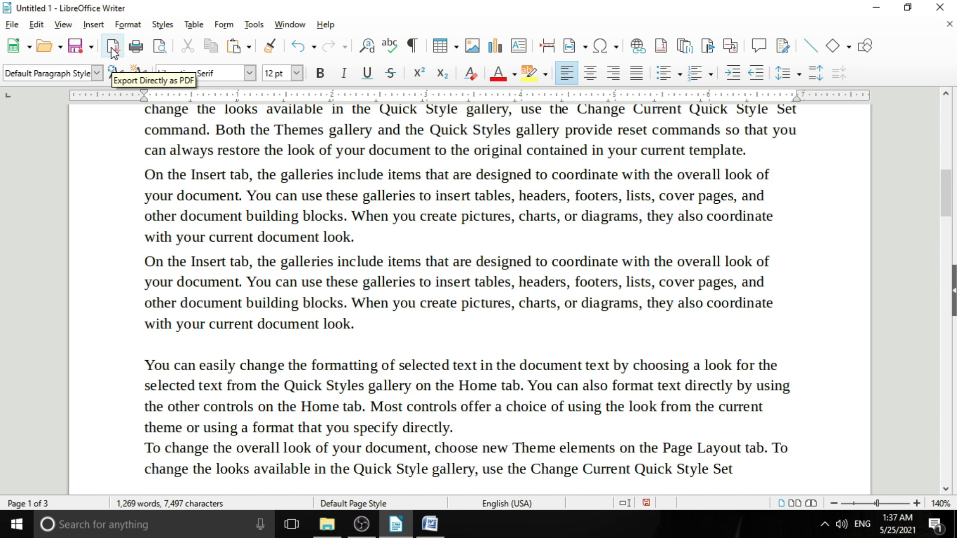
Examine the suggested file name and PDF type for a direct PDF export, and dismiss the export without saving
scroll(509, 346, "up", 12)
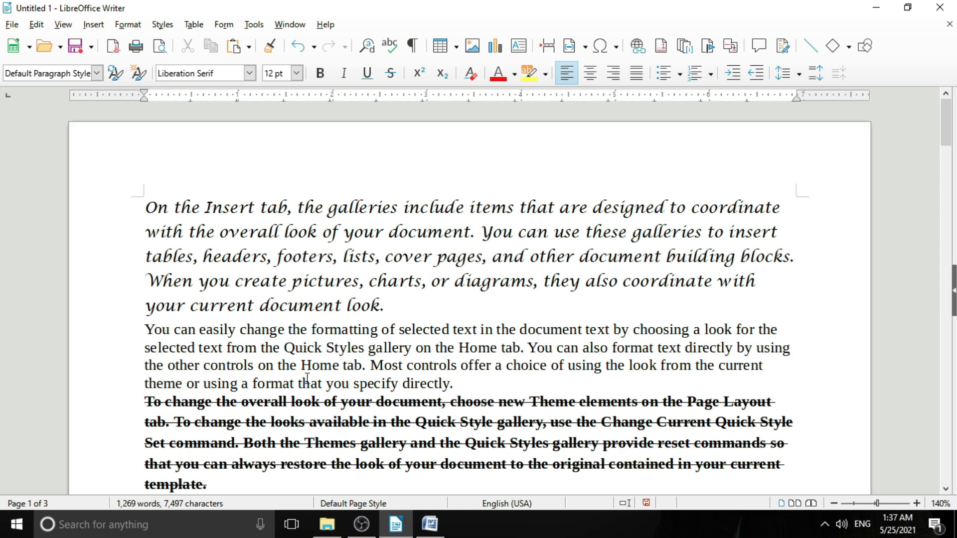
scroll(341, 297, "down", 3)
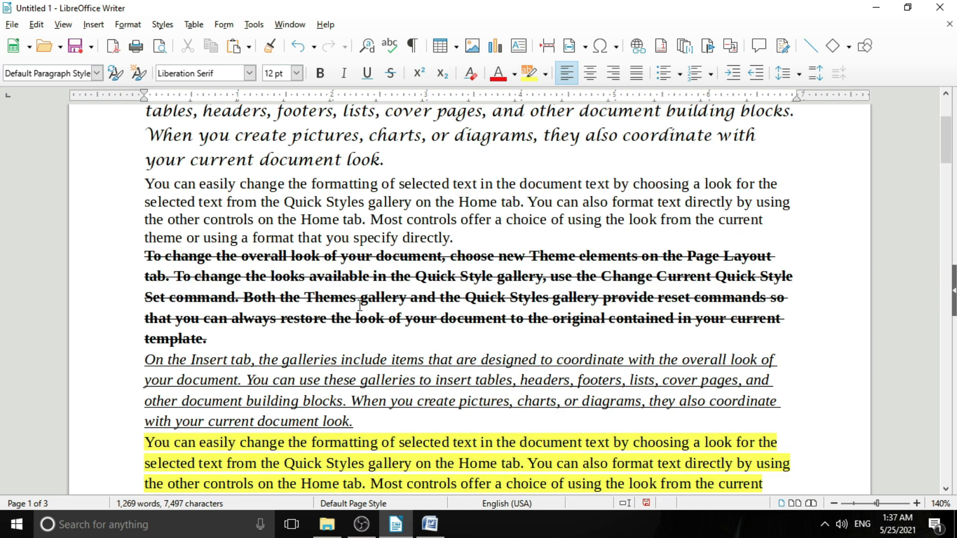
scroll(358, 305, "up", 3)
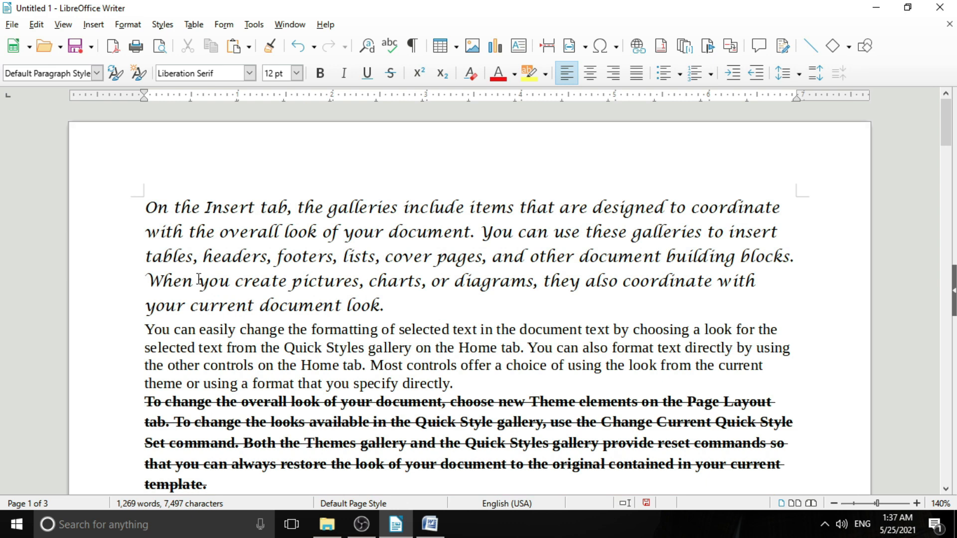
left_click(113, 50)
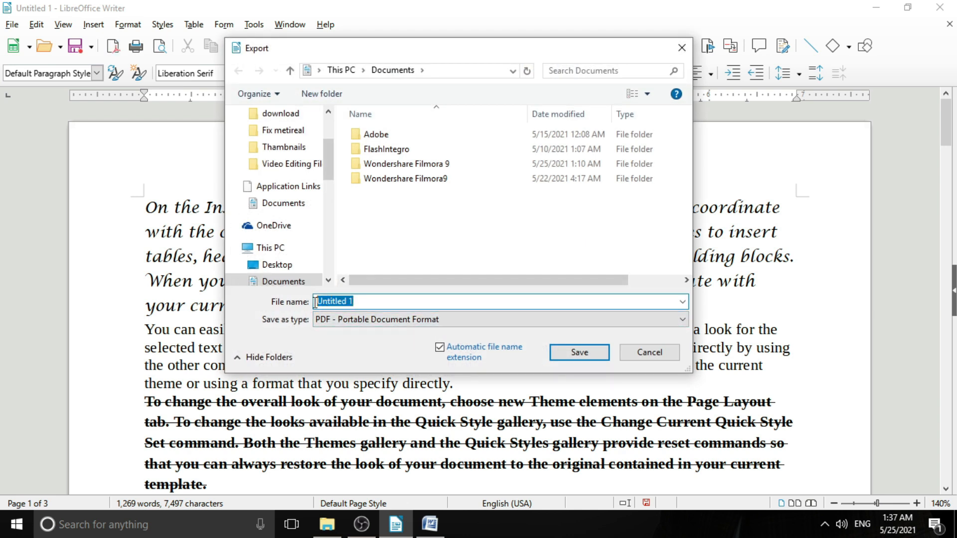
left_click(369, 303)
left_click_drag(370, 302, 314, 302)
left_click(369, 302)
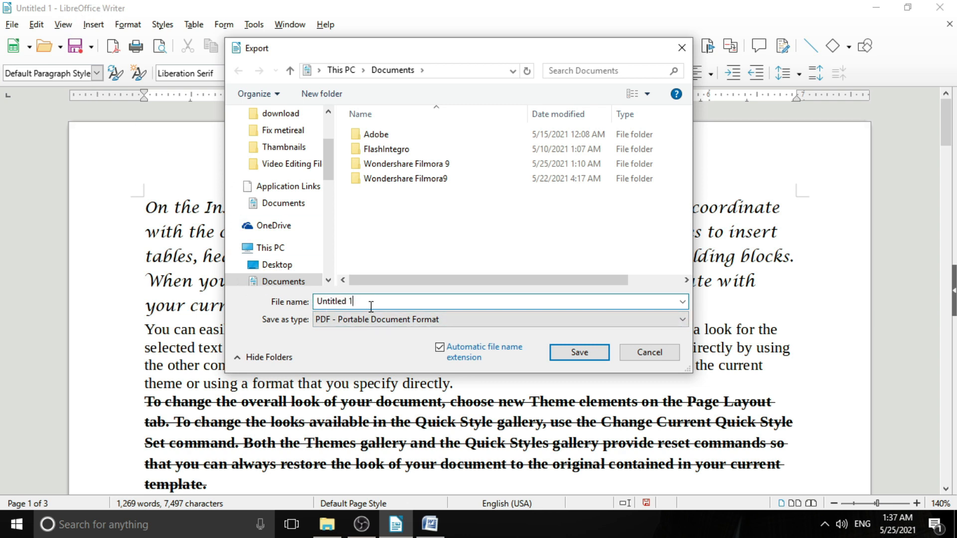
left_click_drag(361, 301, 320, 304)
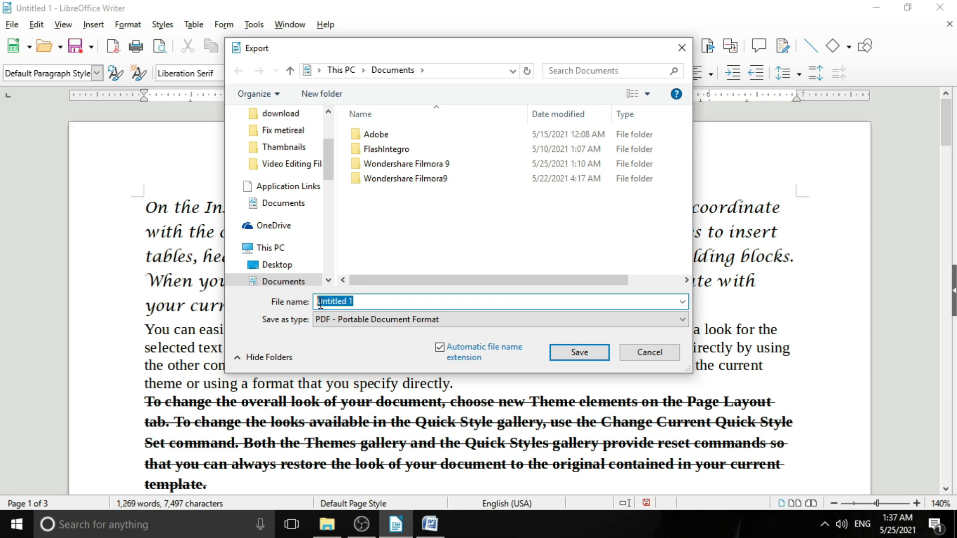
left_click(358, 301)
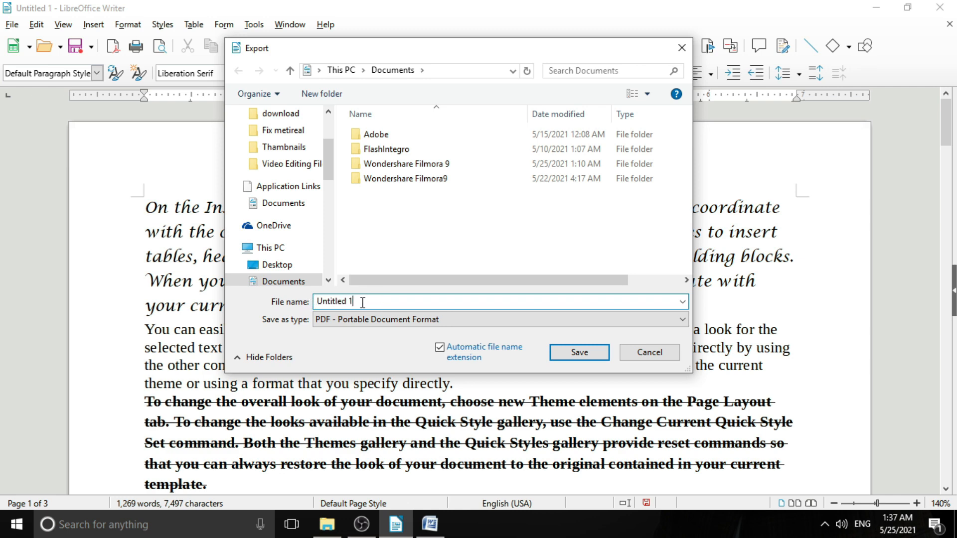
left_click(672, 354)
left_click(384, 366)
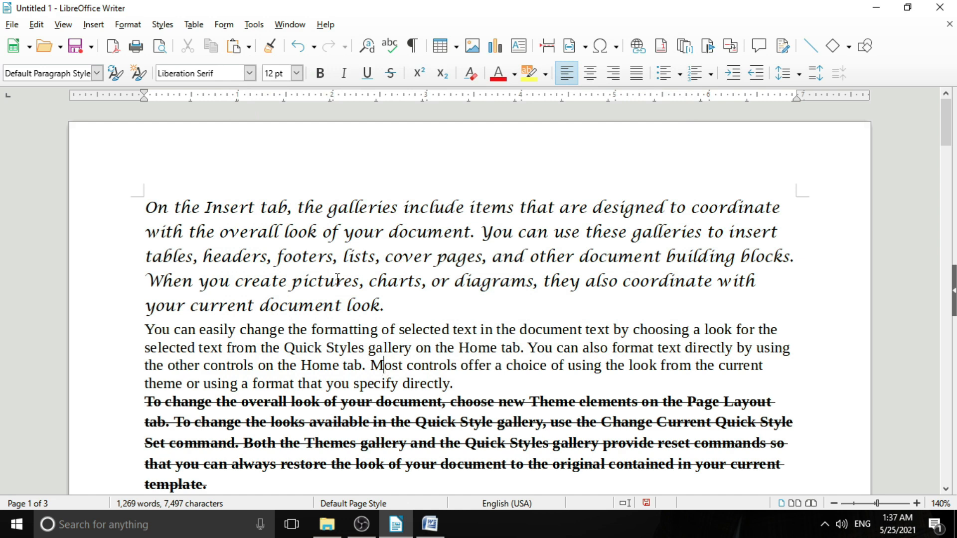
Examine the document's Save As options, including the file name and ODF Text Document type, and dismiss them without saving
left_click(75, 49)
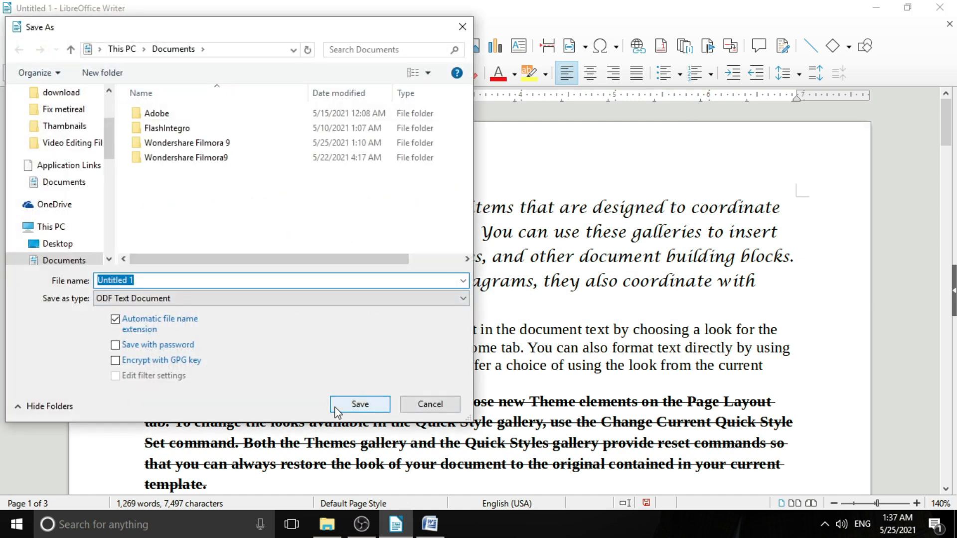
left_click(151, 279)
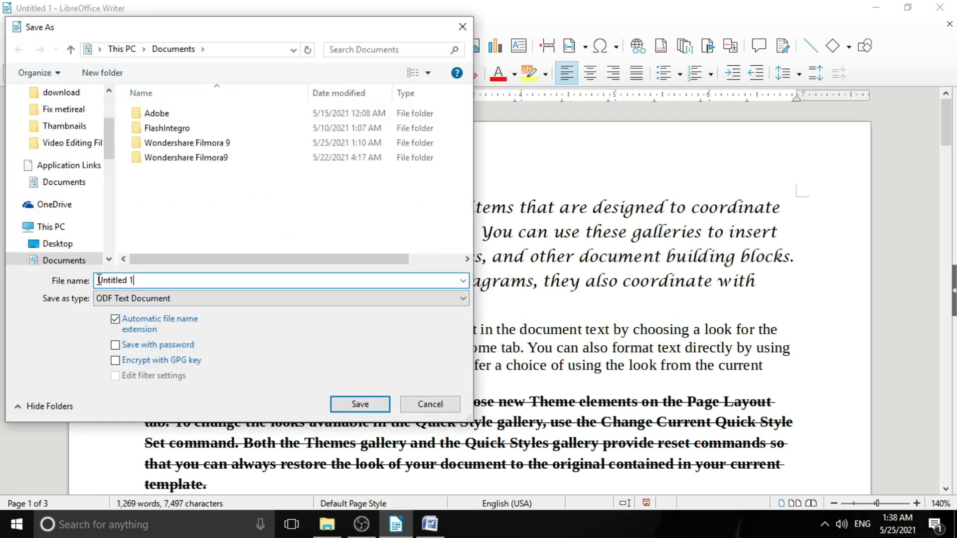
left_click_drag(99, 280, 134, 277)
left_click(148, 278)
left_click_drag(152, 278, 84, 277)
left_click(185, 278)
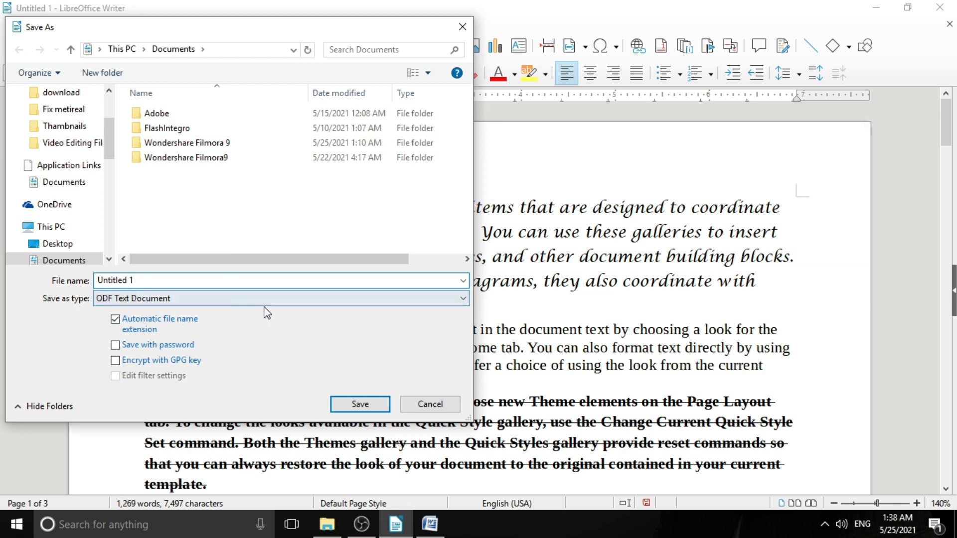
left_click_drag(232, 34, 428, 35)
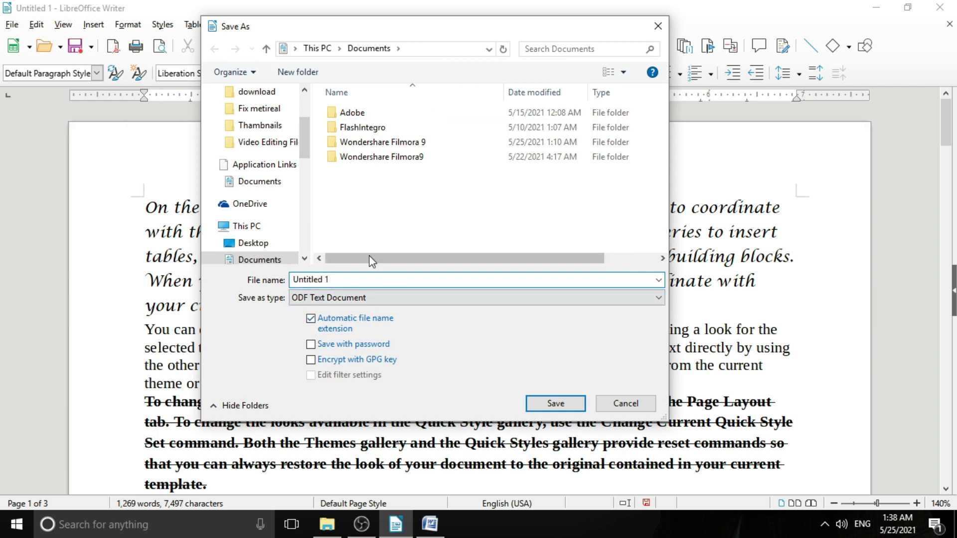
left_click_drag(334, 279, 283, 279)
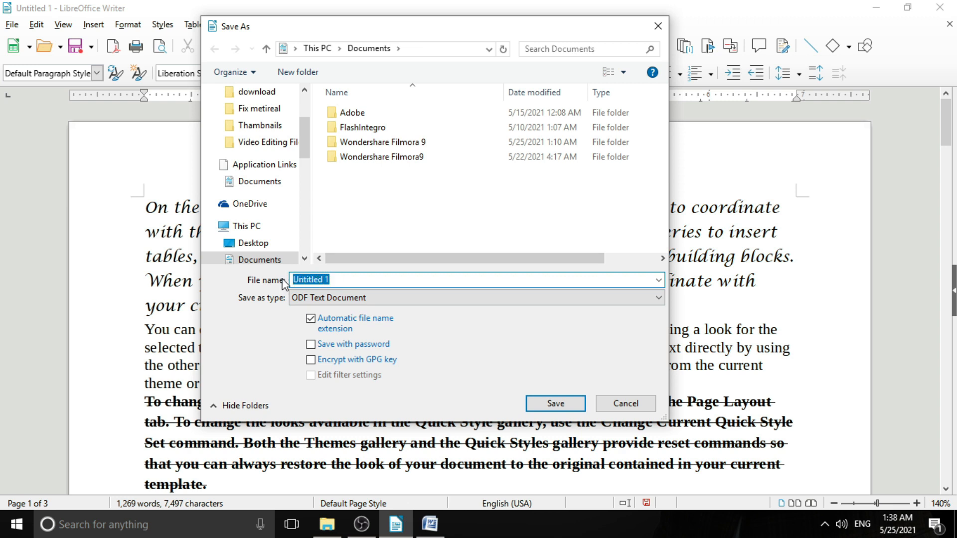
left_click_drag(348, 280, 288, 280)
left_click(628, 405)
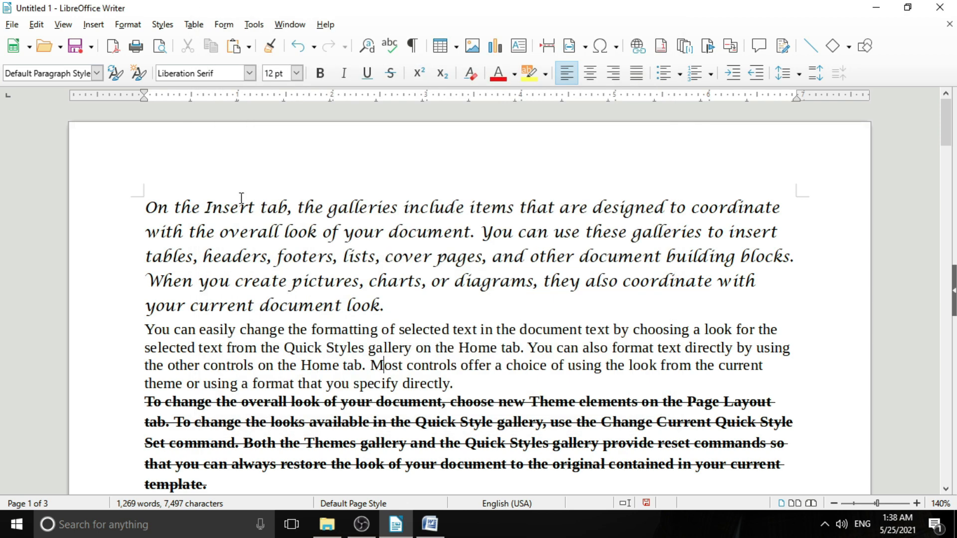
Start a direct PDF export, choose the Desktop as destination and delete the existing Untitled 1 PDF there
left_click(116, 50)
left_click(363, 302)
left_click_drag(362, 301, 312, 302)
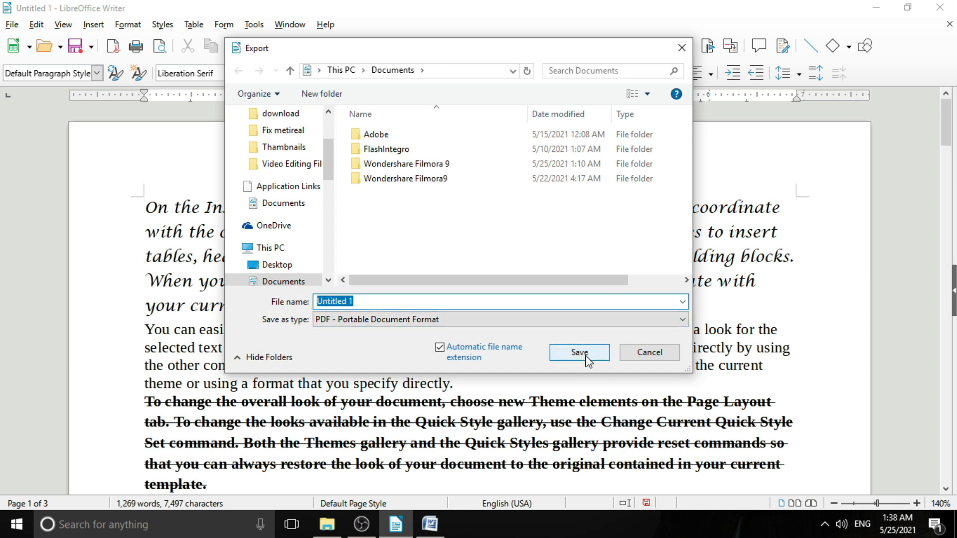
scroll(309, 149, "up", 3)
left_click(279, 142)
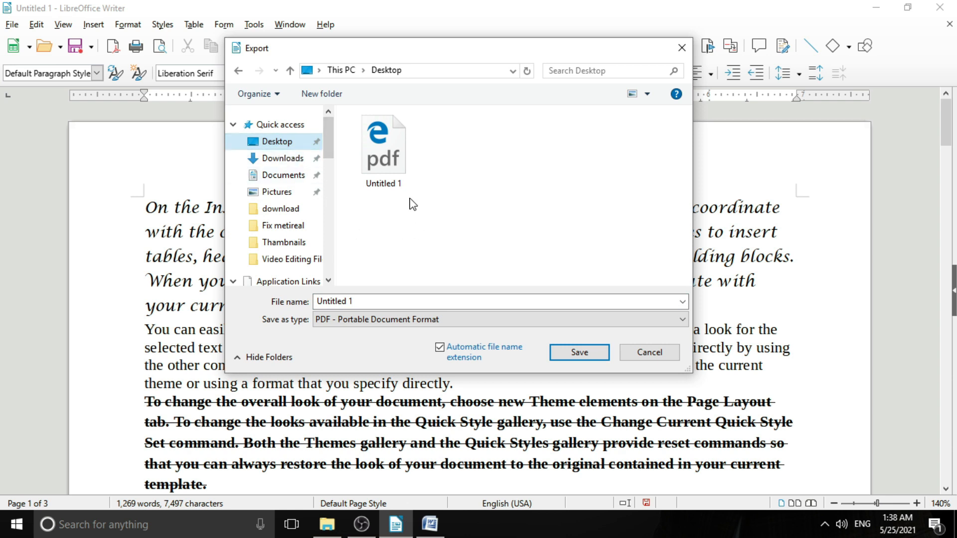
left_click(367, 304)
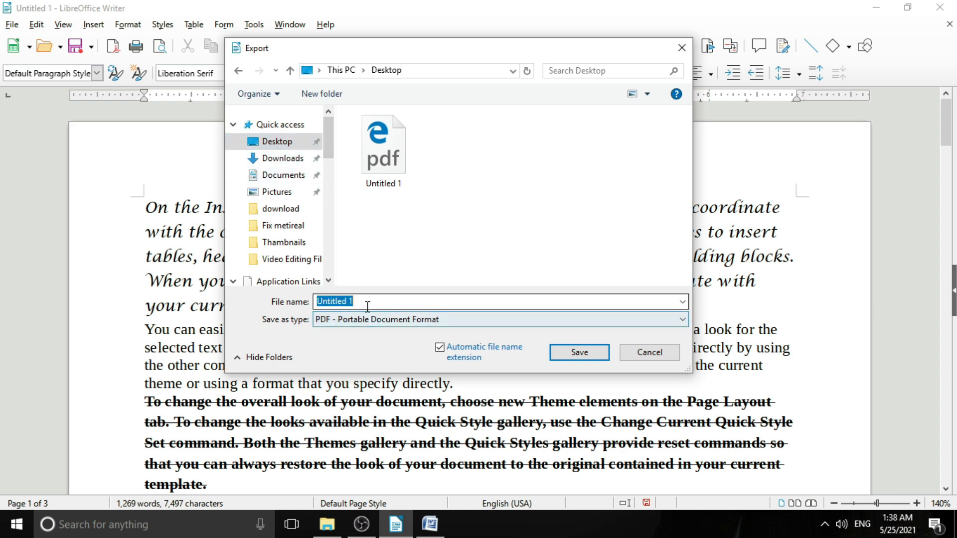
left_click(388, 170)
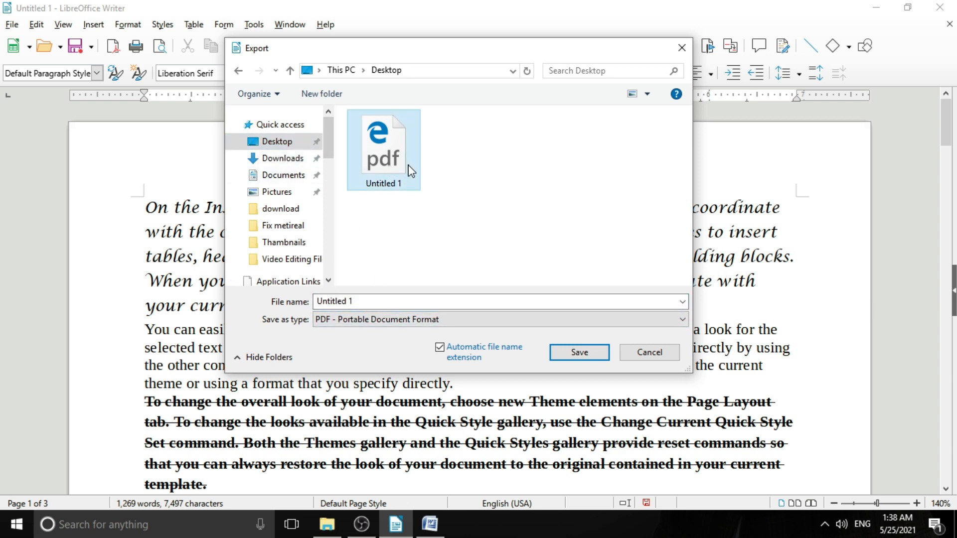
key("Delete")
Export the document to the Desktop as a PDF named Untitled 1, agreeing to replace any file of that name
left_click(373, 301)
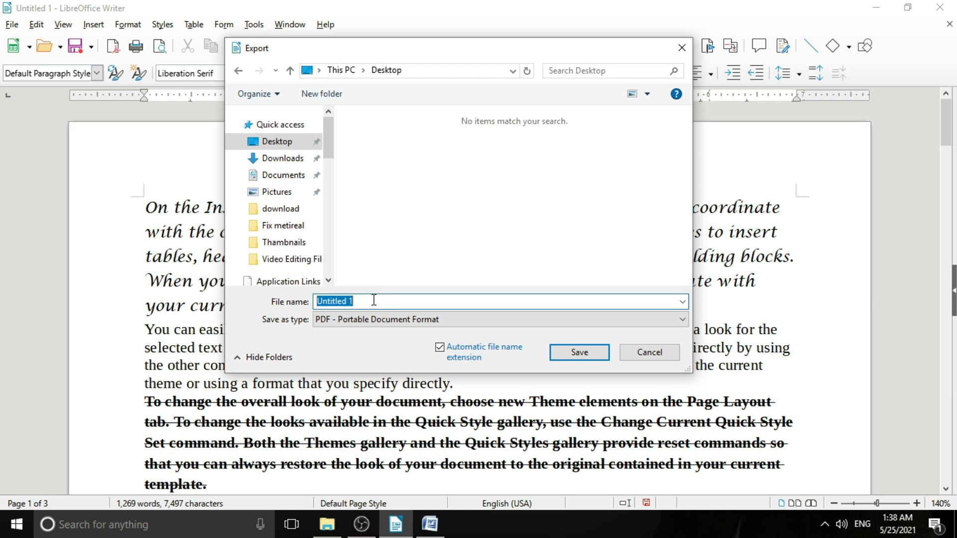
left_click(573, 353)
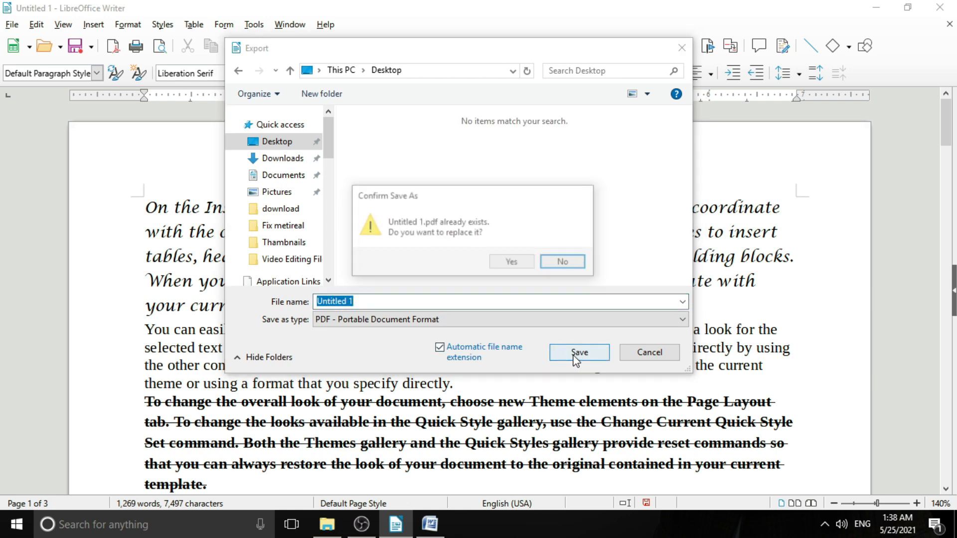
left_click(511, 263)
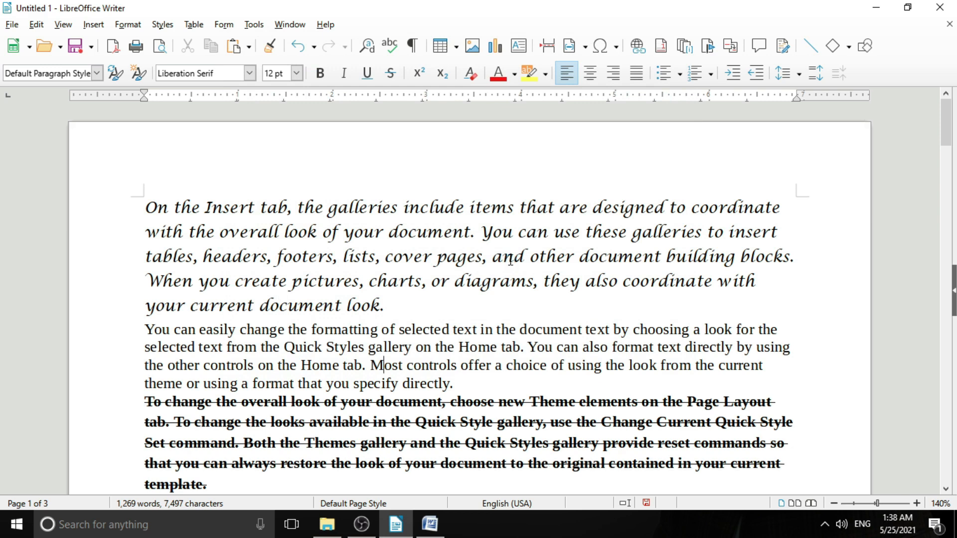
Close the Writer document and the Word document without saving either one
left_click(940, 10)
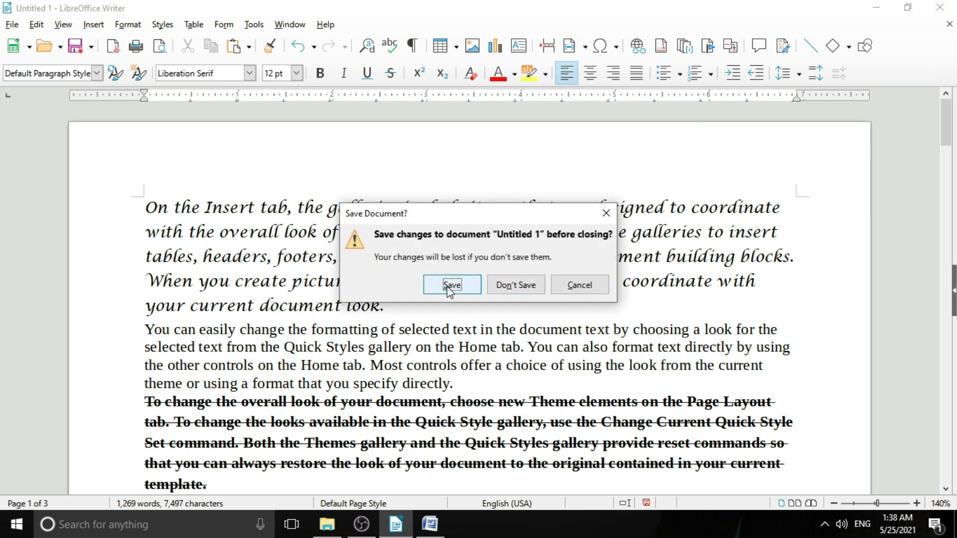
left_click(513, 289)
left_click(951, 5)
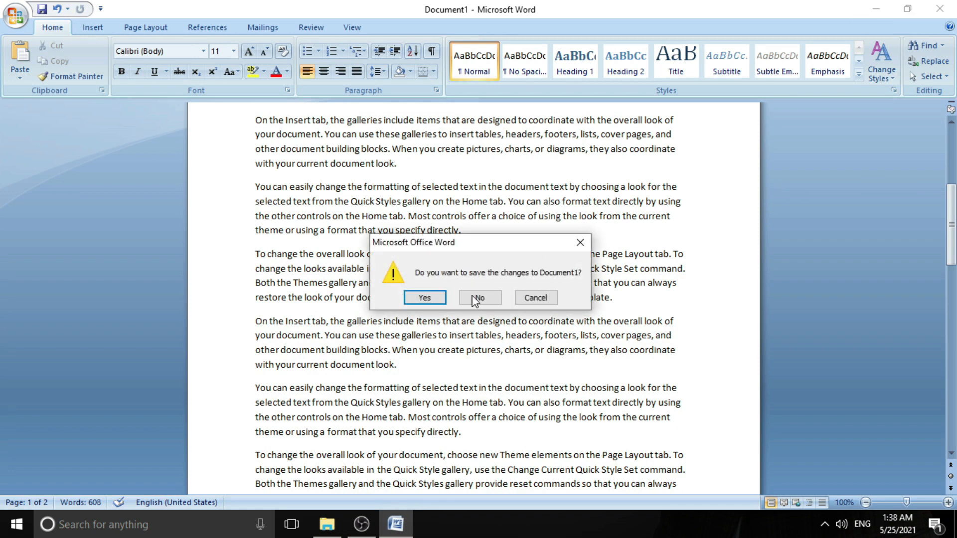
left_click(469, 302)
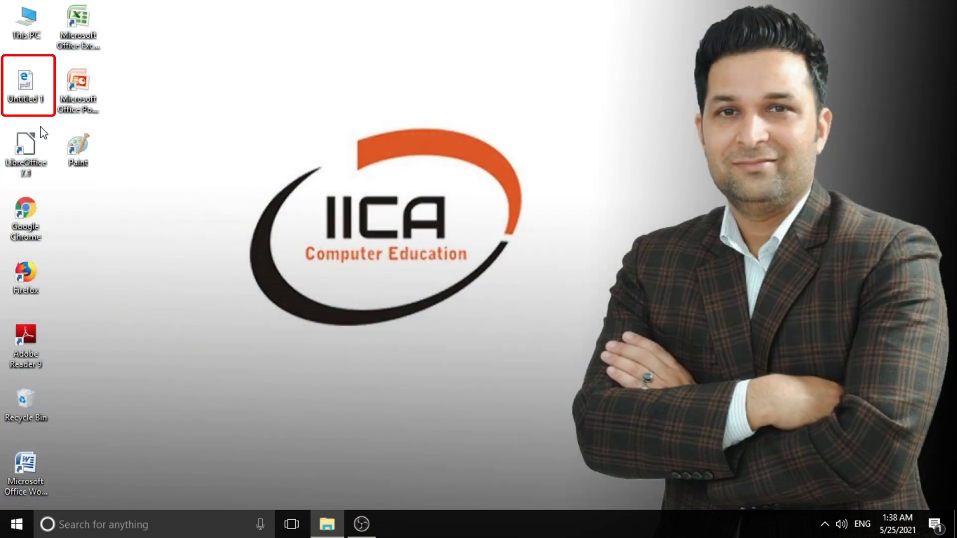
Open the exported Untitled 1 PDF from the desktop, look through its pages and dismiss the default-browser offer
double_click(32, 90)
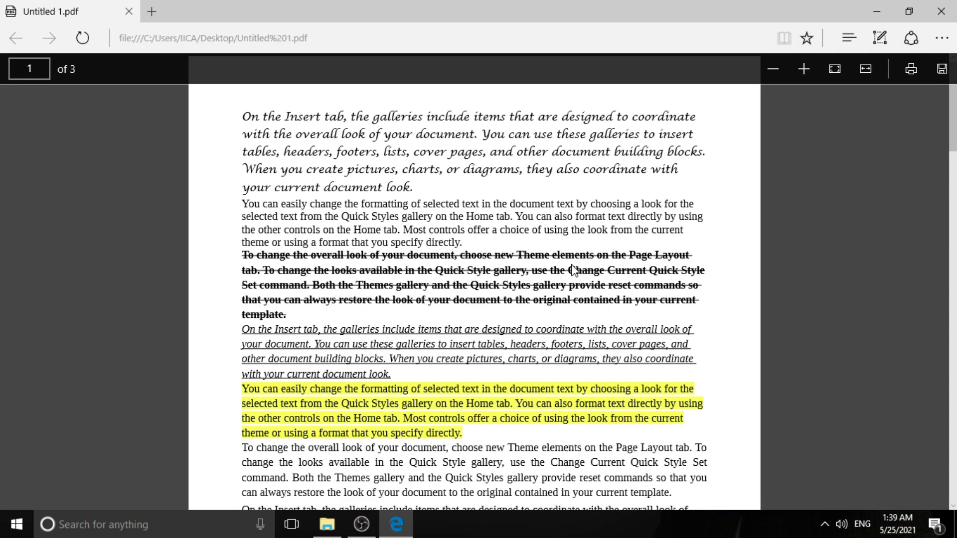
scroll(435, 330, "down", 15)
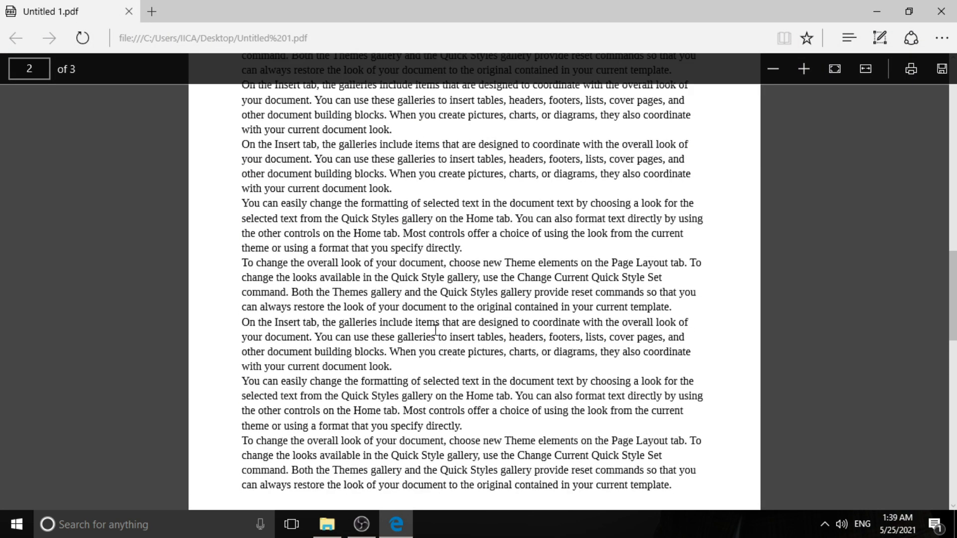
scroll(435, 329, "up", 15)
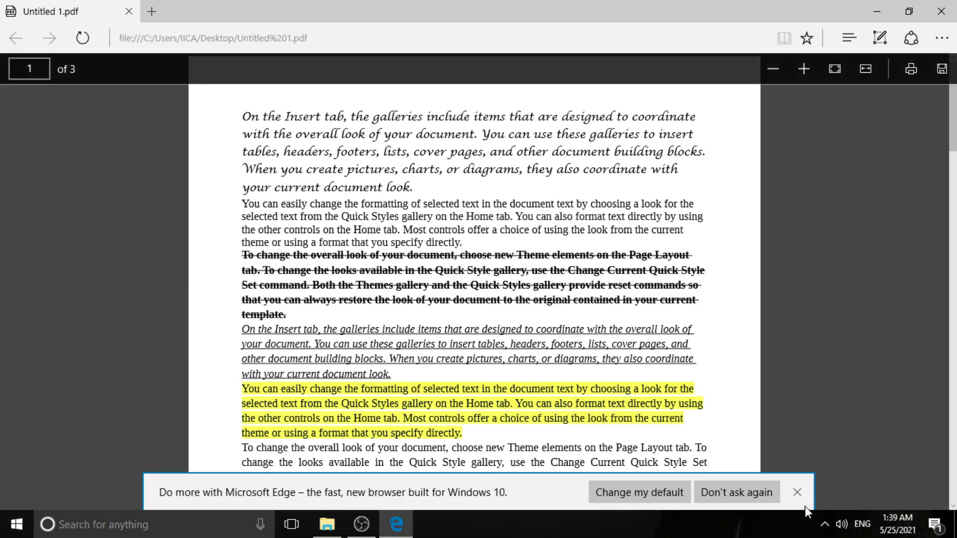
left_click(797, 493)
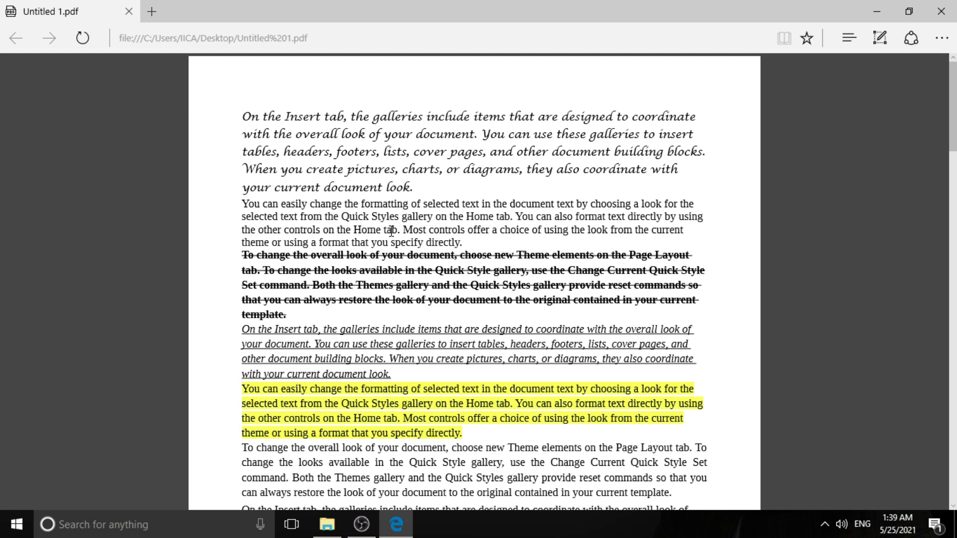
Try selecting text across the opening paragraphs of the PDF twice, clear the selection and close the PDF
left_click_drag(339, 151, 404, 256)
left_click(487, 277)
left_click_drag(363, 158, 427, 235)
left_click(444, 274)
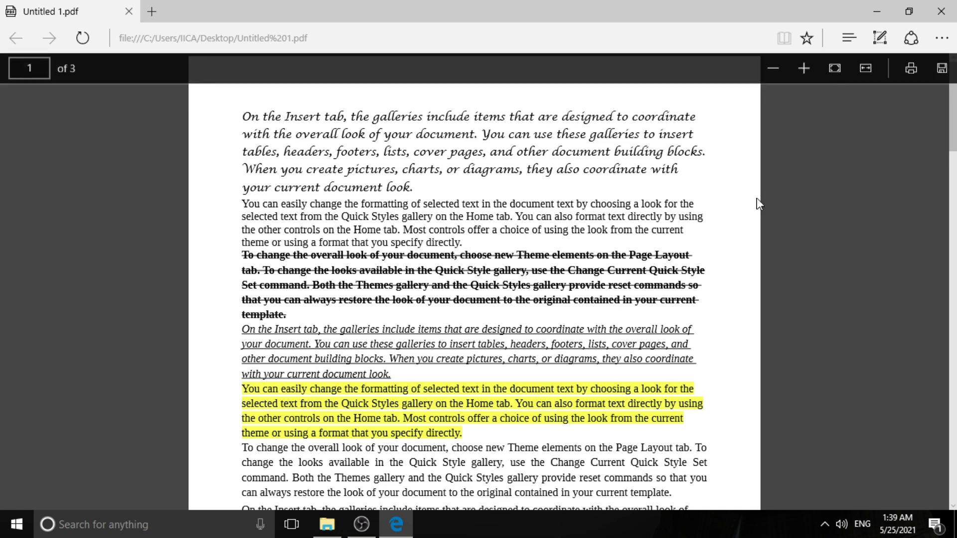
left_click(940, 11)
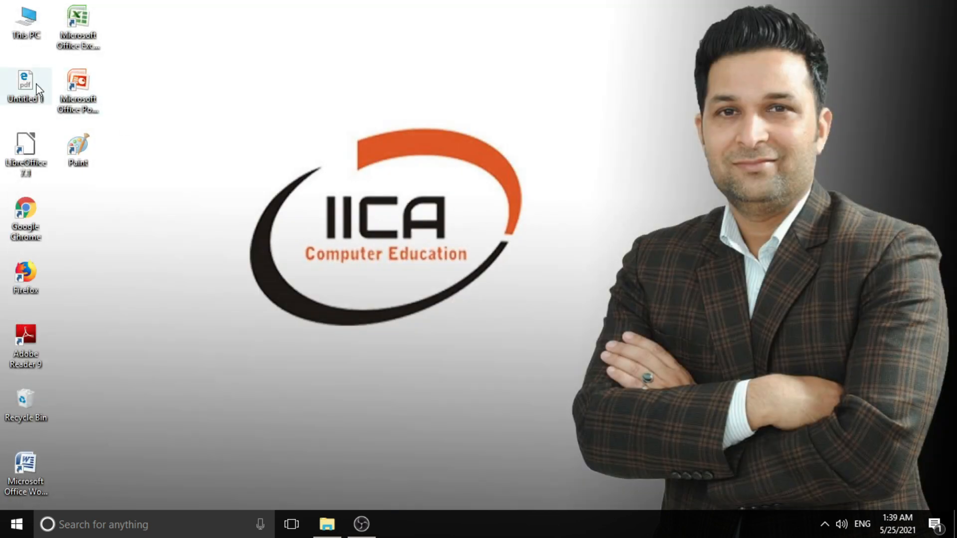
Search Windows for "libre", launch LibreOffice and create a new Writer document
left_click(83, 531)
type("li")
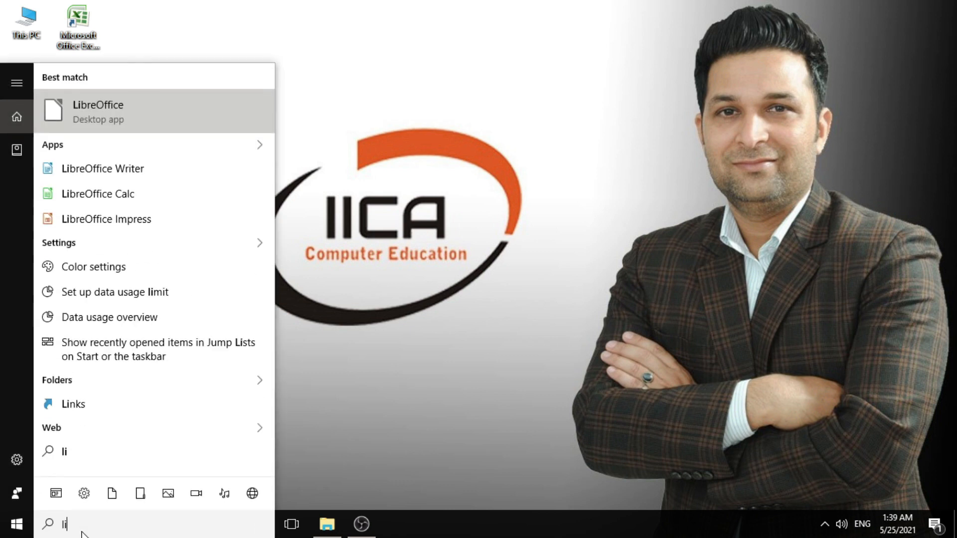
type("brel")
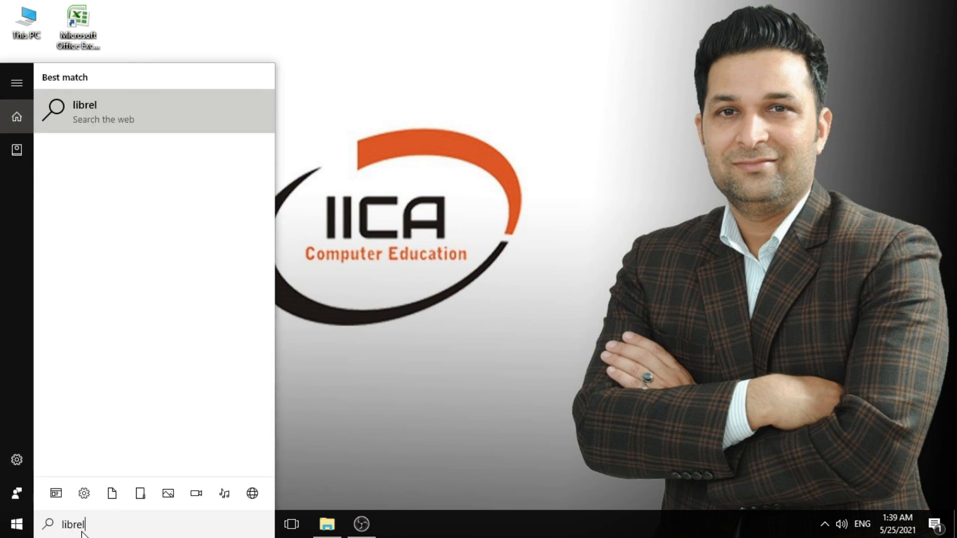
key("BackSpace")
left_click(172, 109)
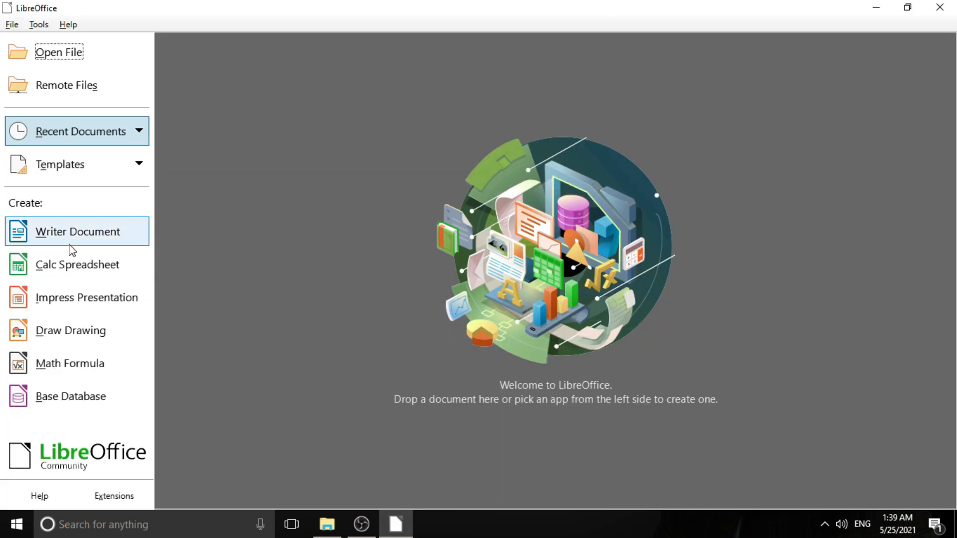
left_click(70, 240)
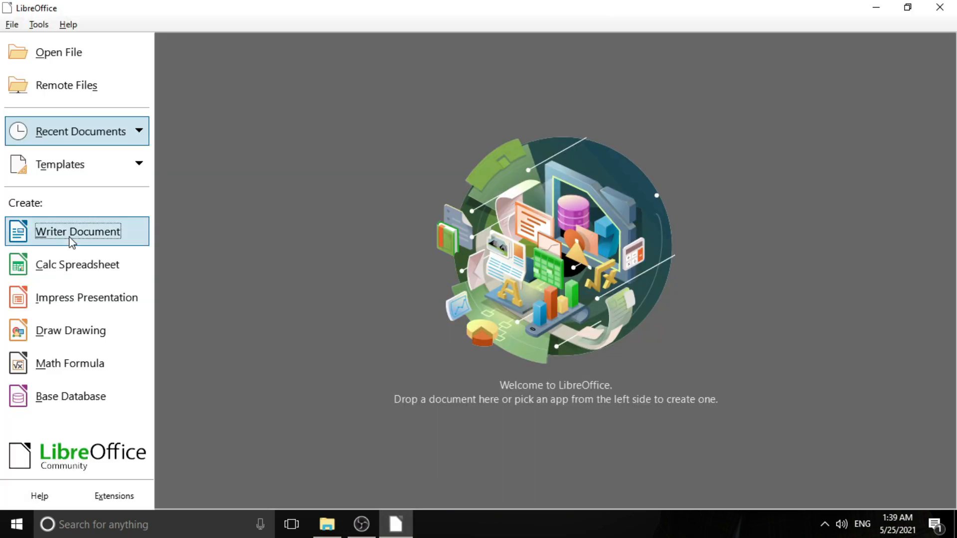
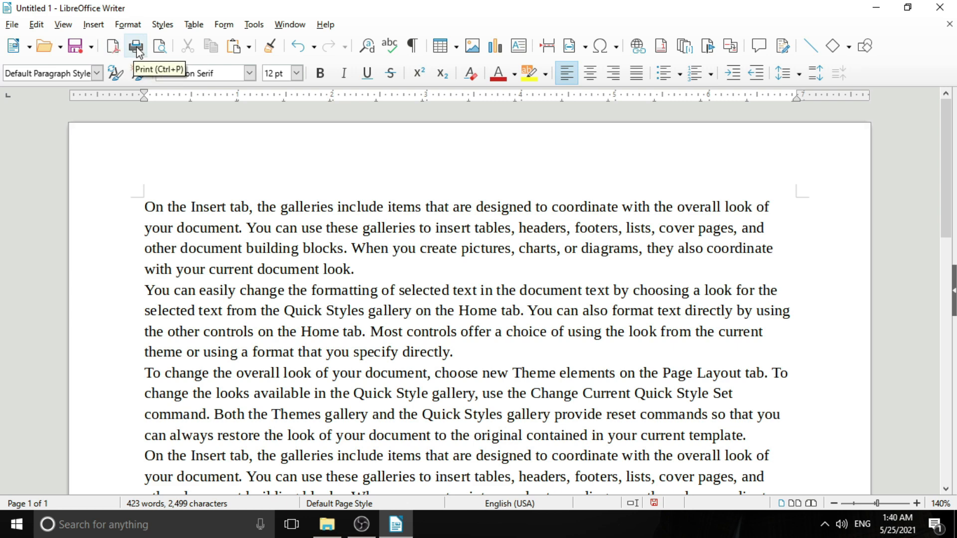
Open the print dialog and cancel it, and view the document in print preview before closing the preview
left_click(136, 47)
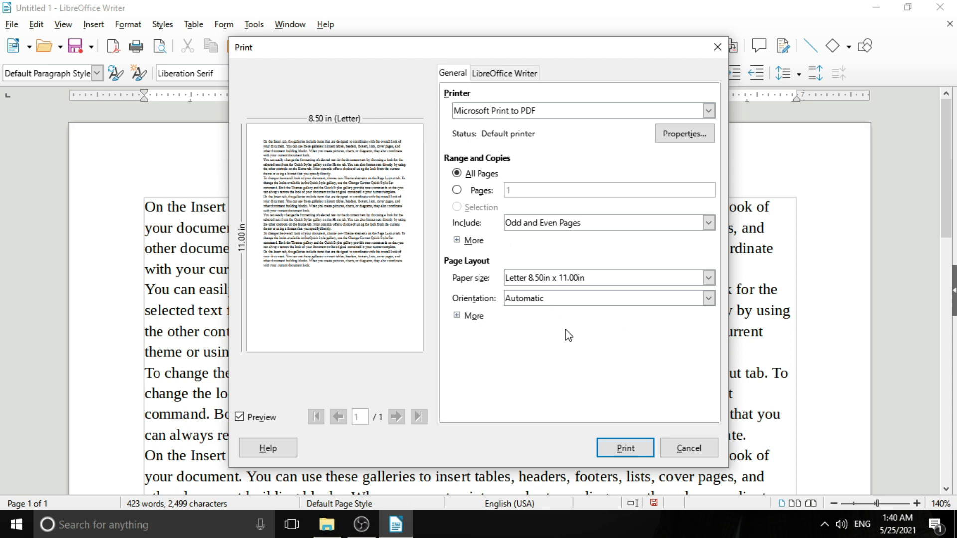
left_click(689, 448)
left_click(327, 307)
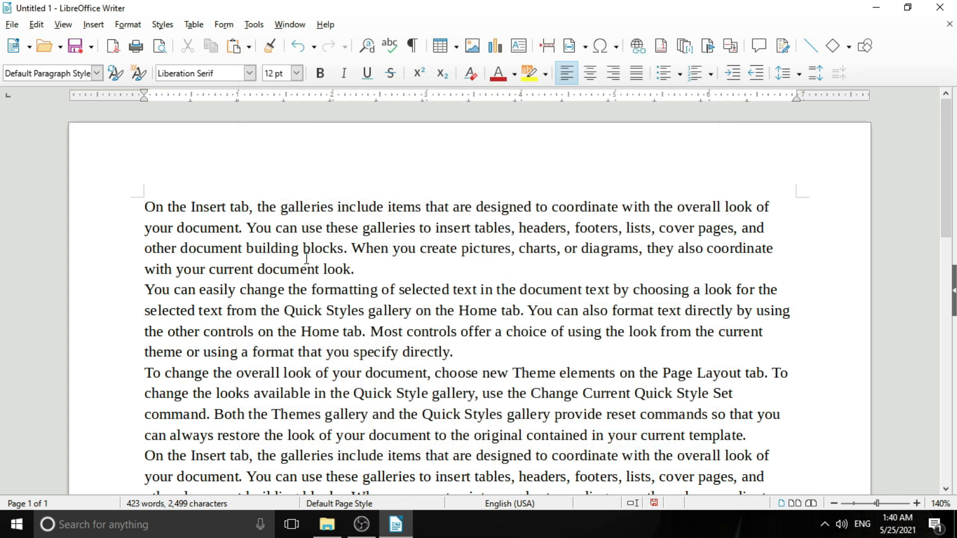
left_click(160, 48)
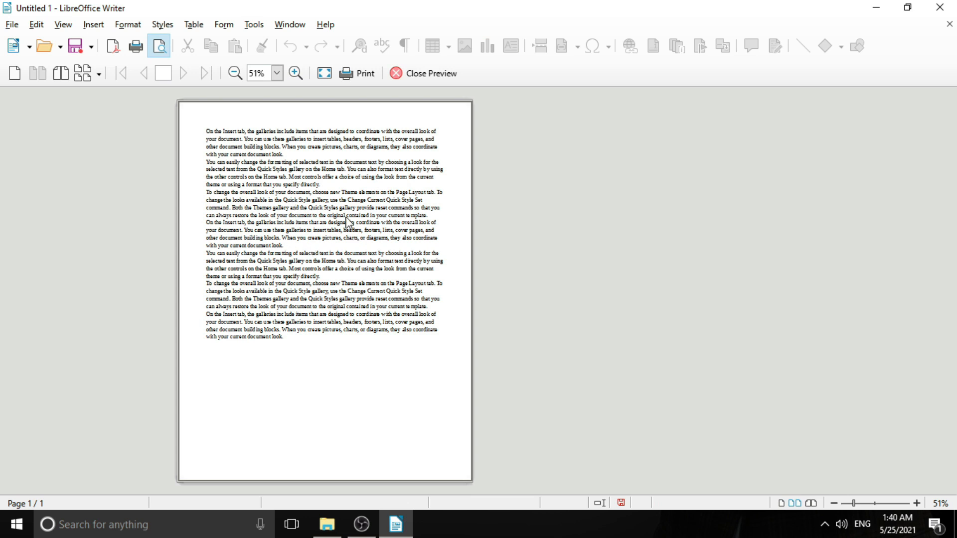
left_click(420, 74)
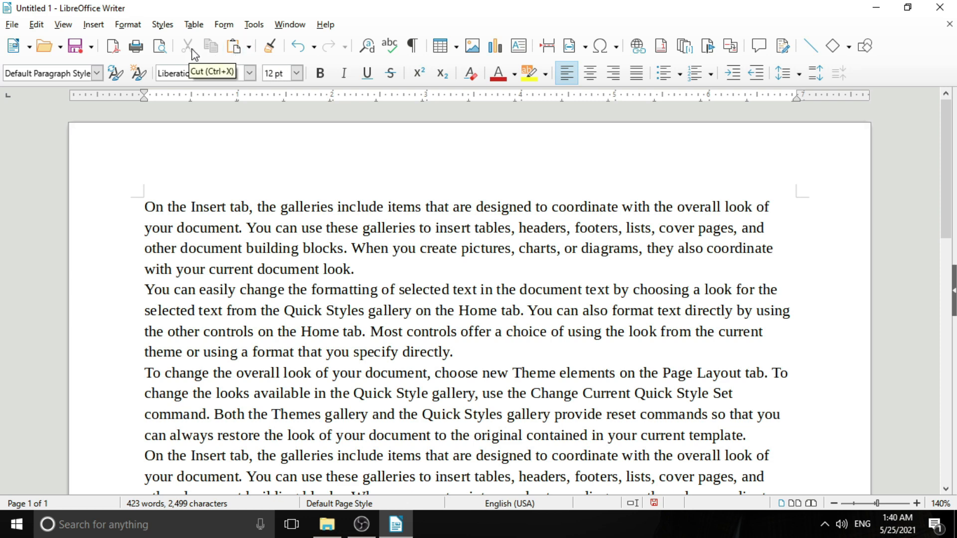
Format the first paragraph as bold and italic with the dark red font color
triple_click(289, 244)
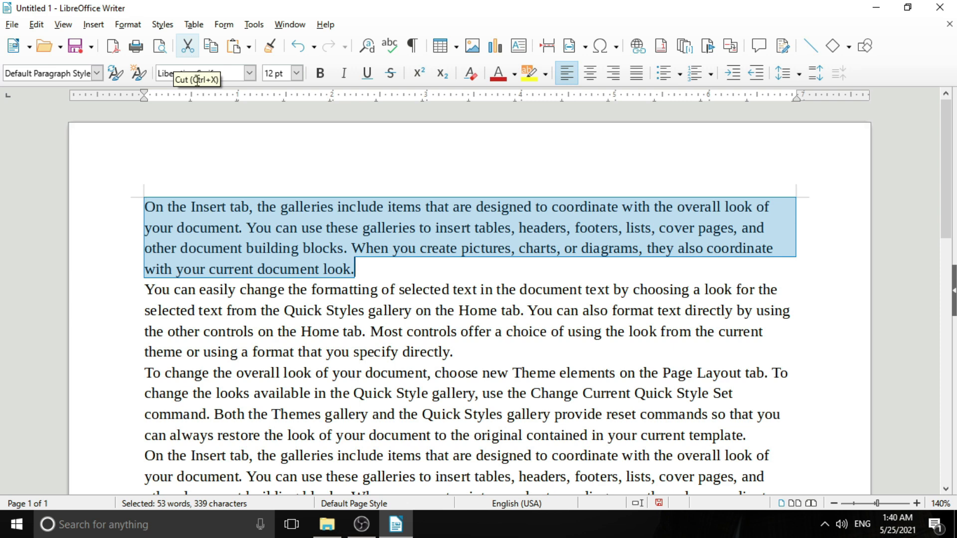
left_click(289, 271)
triple_click(288, 226)
left_click(287, 225)
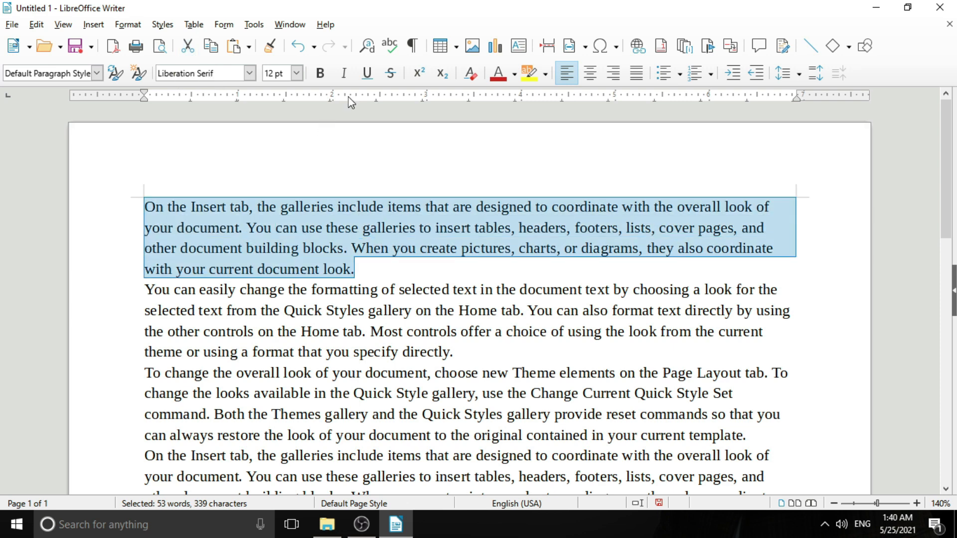
left_click(343, 74)
left_click(320, 73)
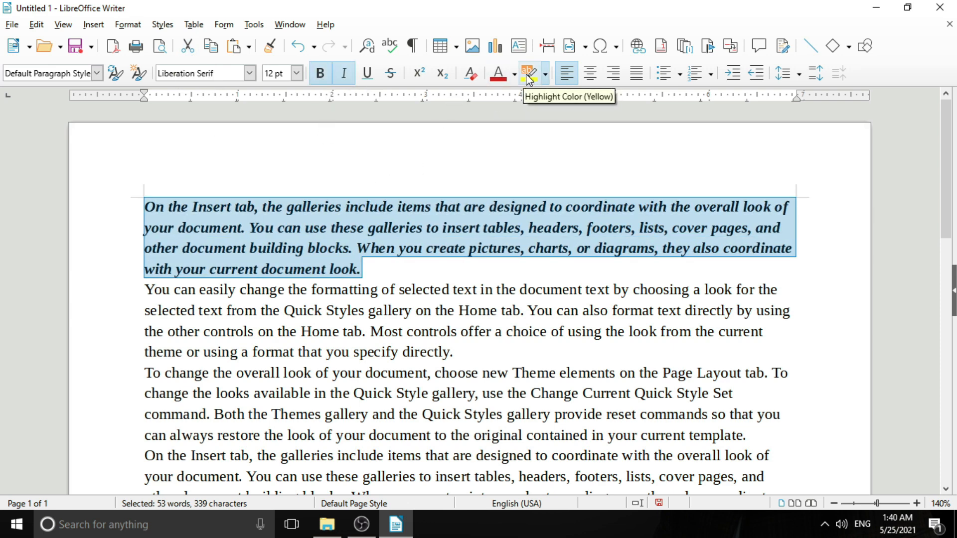
left_click(499, 73)
left_click(388, 311)
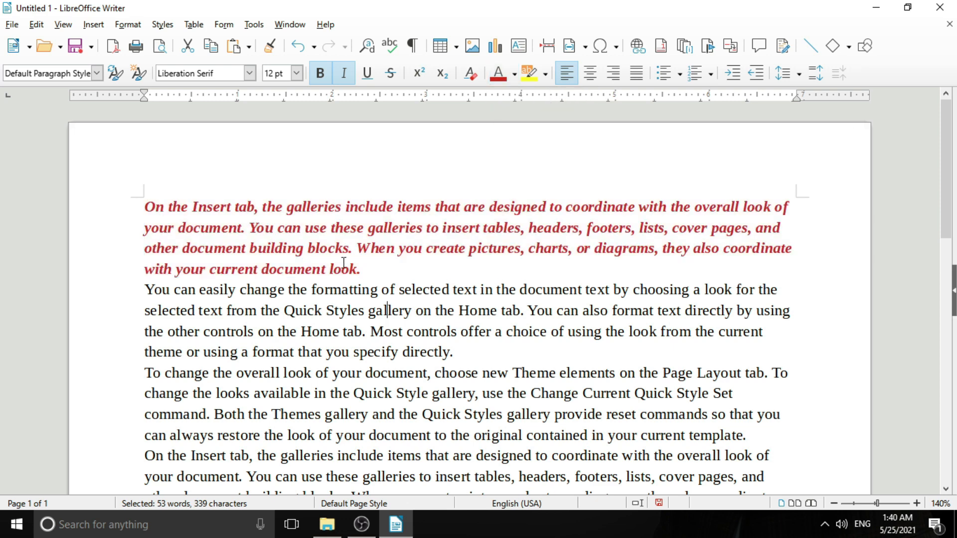
Cut the red first paragraph and paste it directly before the second "You can easily change the formatting" paragraph
triple_click(335, 248)
left_click(334, 248)
key("ctrl+c")
left_click(187, 46)
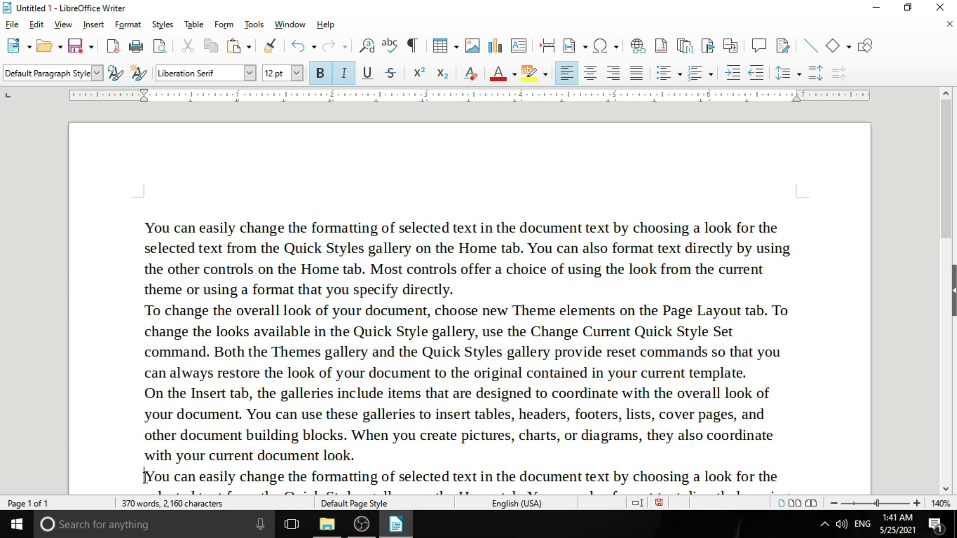
scroll(162, 456, "down", 3)
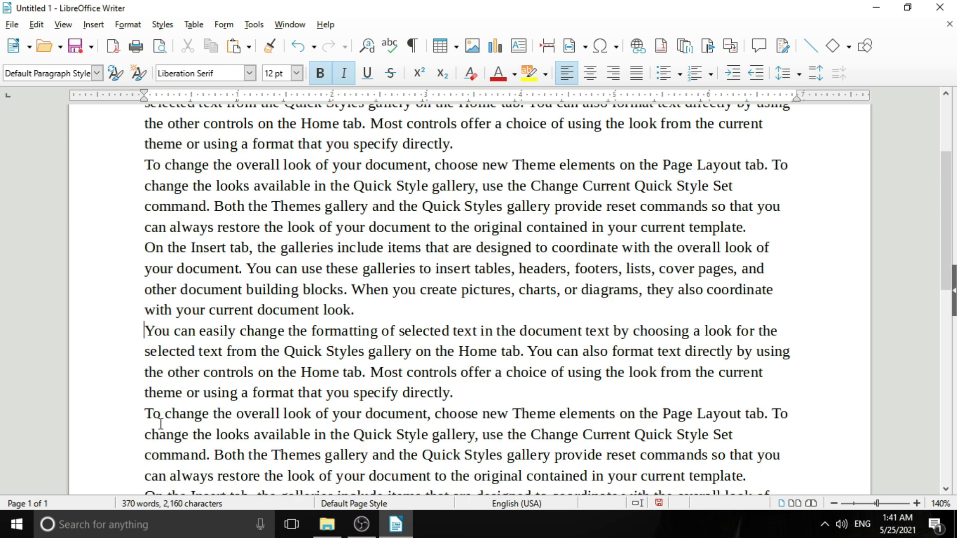
left_click(233, 49)
scroll(315, 425, "up", 3)
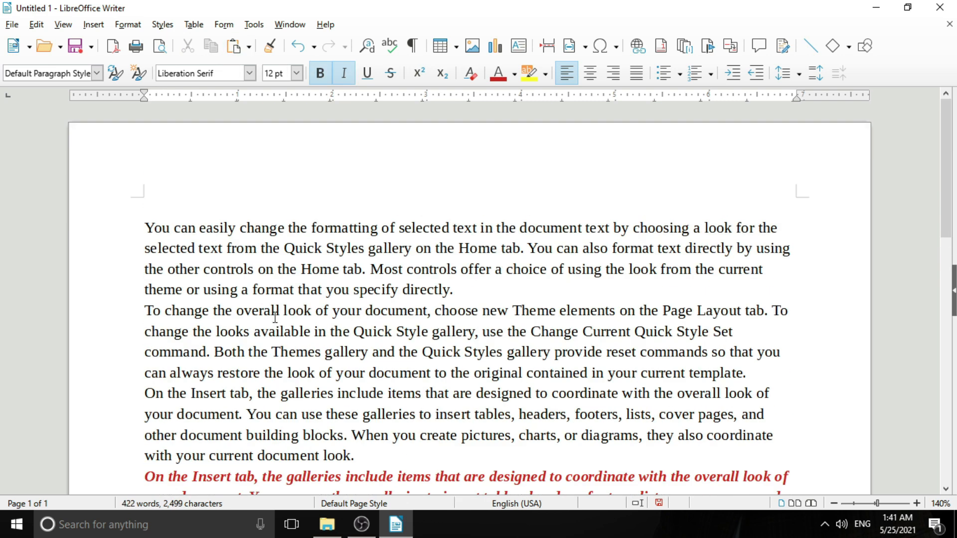
Insert a paragraph break between the pasted red text and the "You can easily change" text that follows it
left_click(272, 248)
scroll(292, 266, "down", 2)
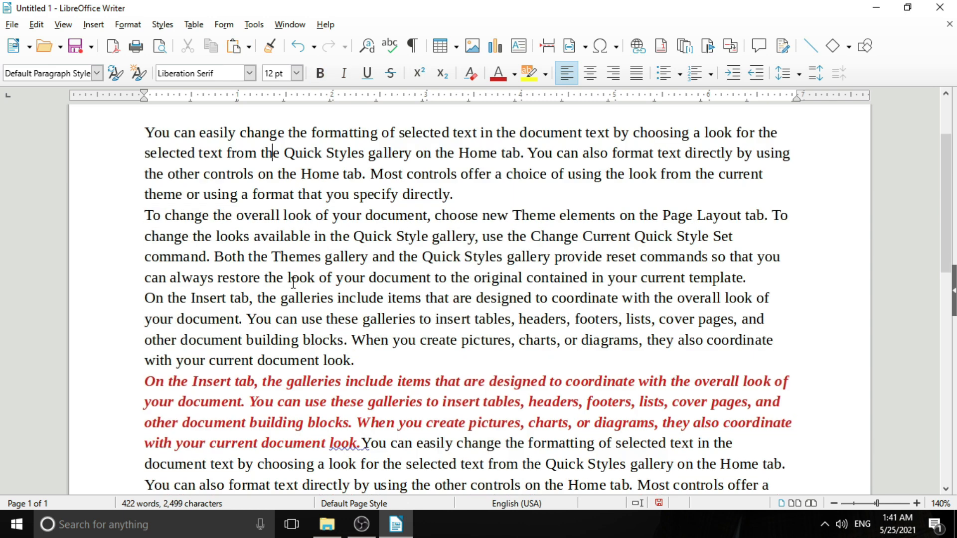
left_click(273, 424)
triple_click(275, 424)
left_click(275, 424)
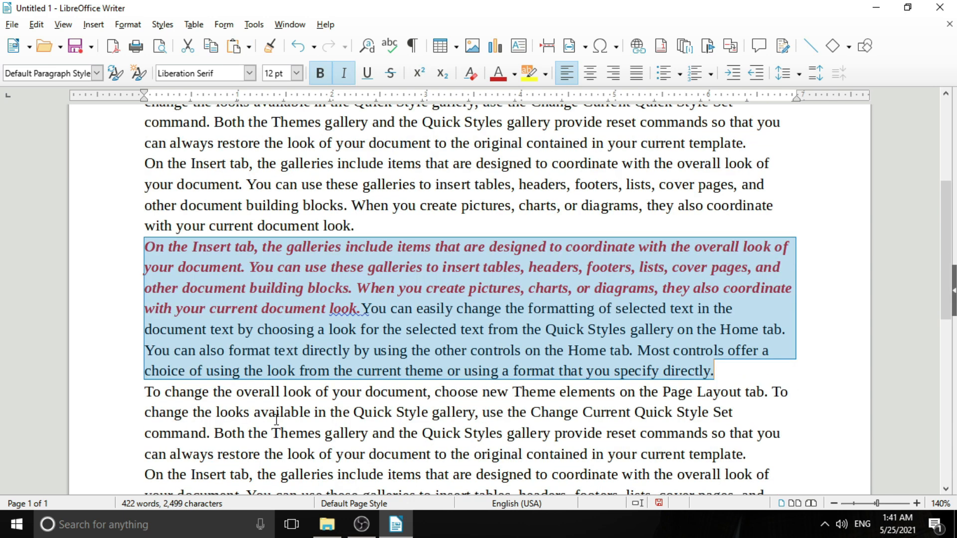
left_click(416, 371)
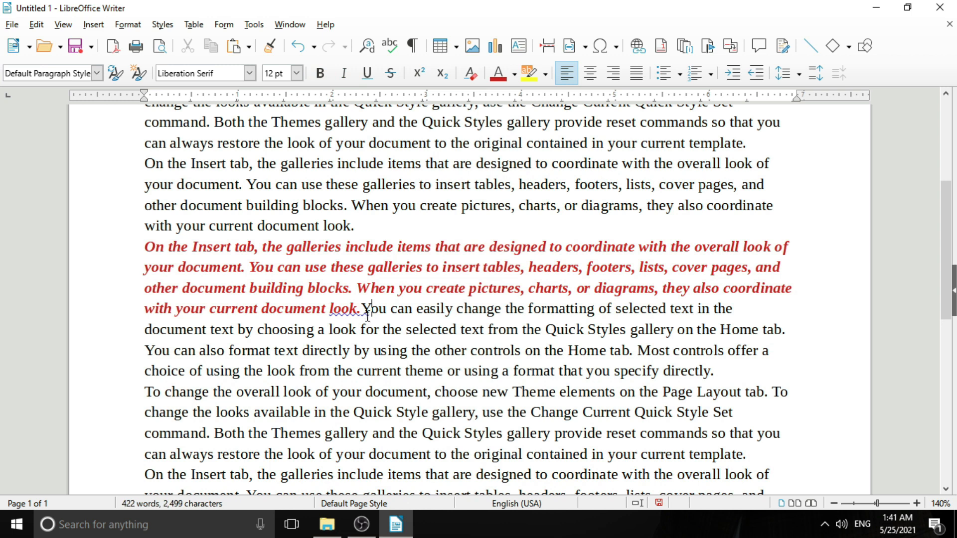
left_click(360, 309)
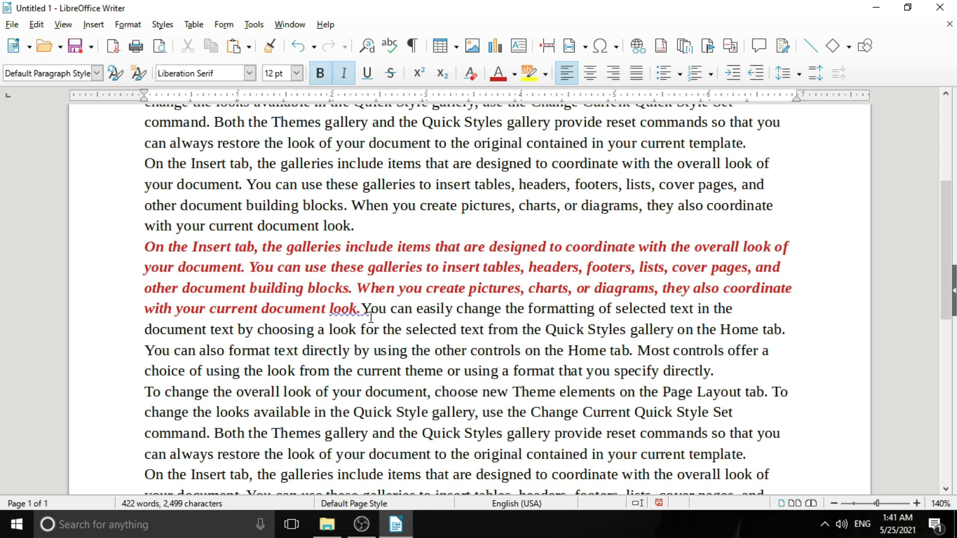
key("Return")
Copy the red paragraph and paste it onto the empty first line of the document
triple_click(377, 266)
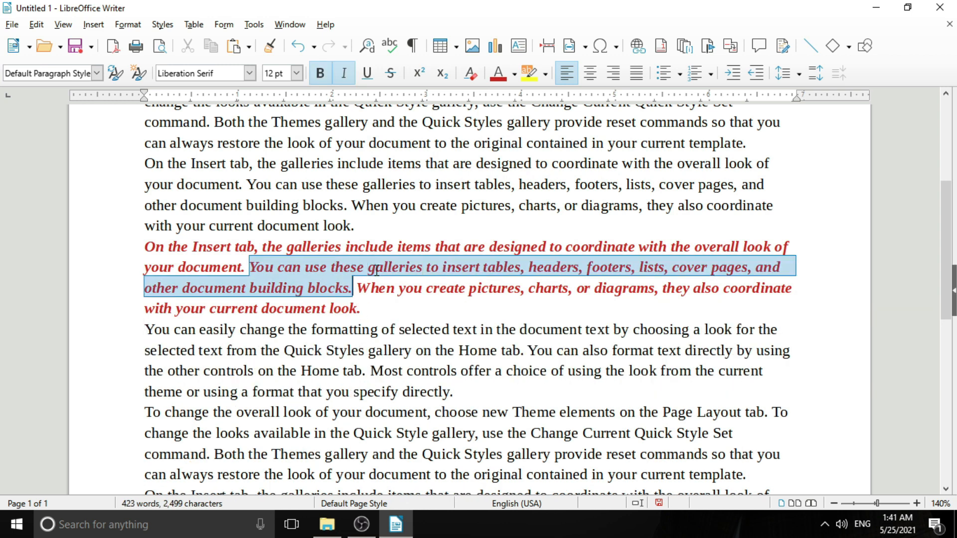
triple_click(377, 266)
left_click(377, 266)
key("ctrl+c")
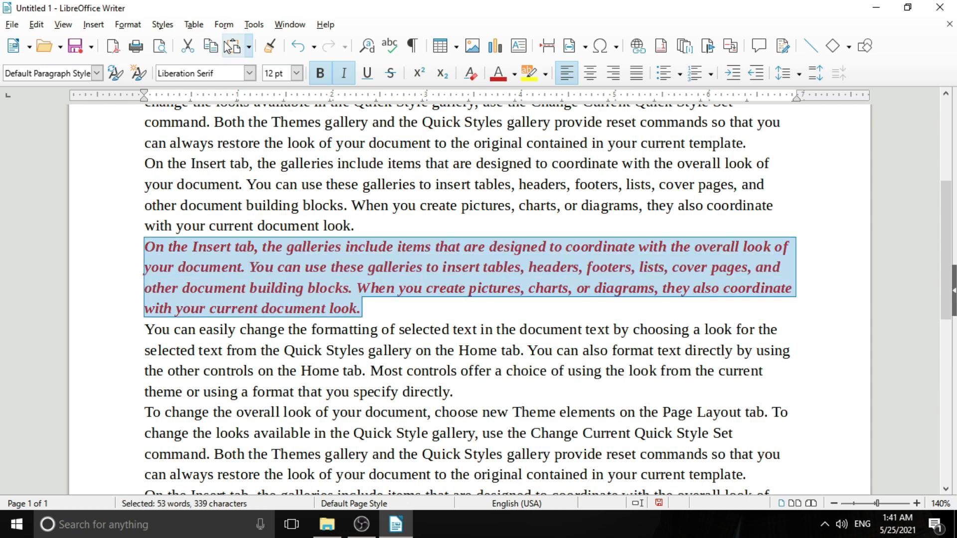
left_click(211, 46)
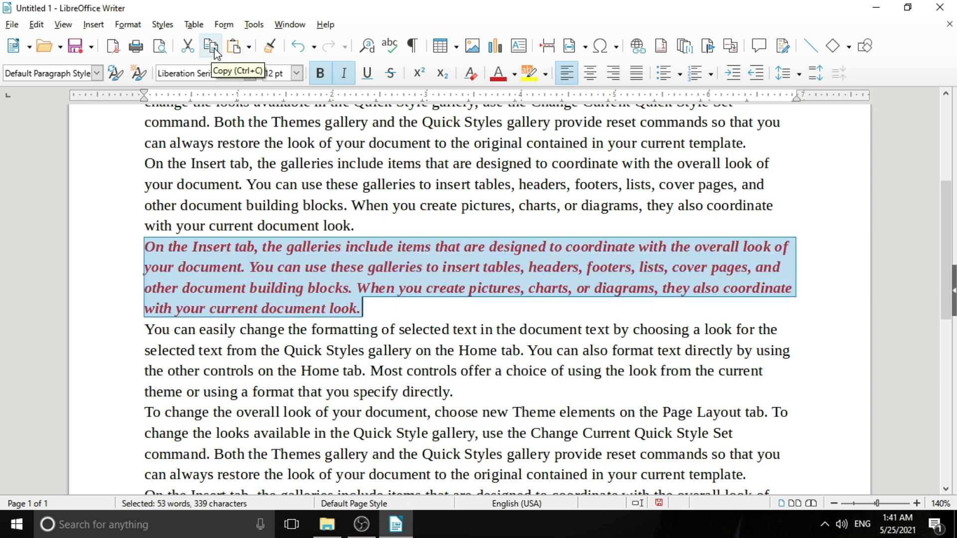
scroll(293, 377, "up", 5)
left_click(142, 219)
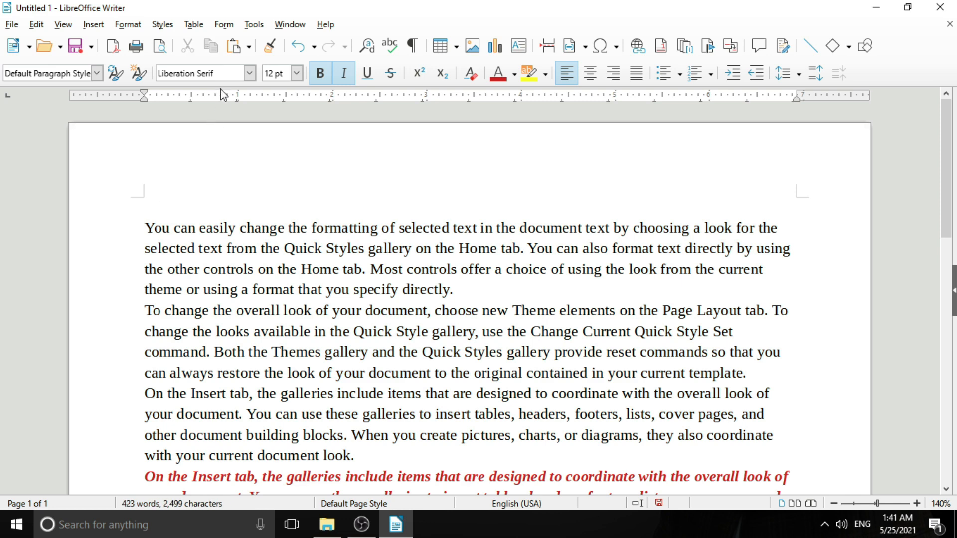
left_click(234, 48)
scroll(349, 378, "down", 4)
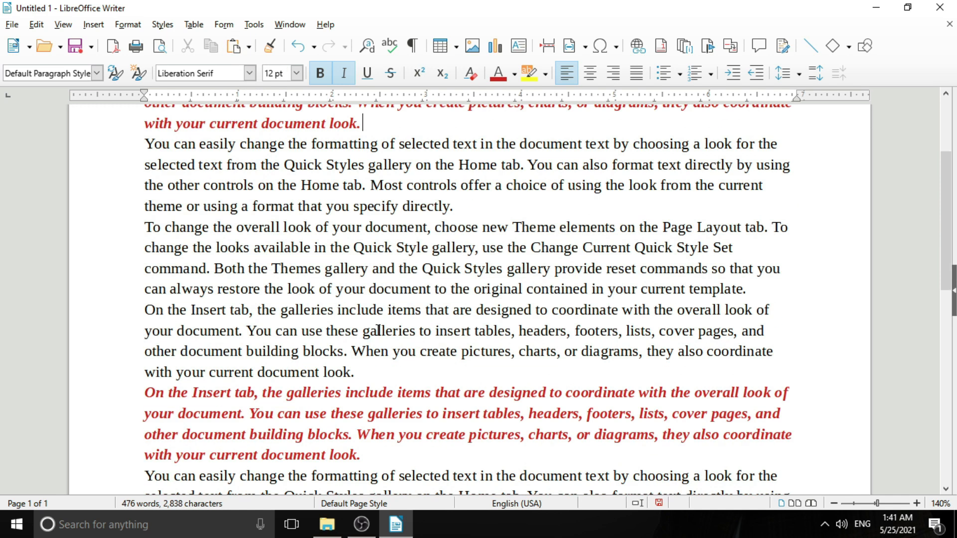
scroll(350, 377, "up", 4)
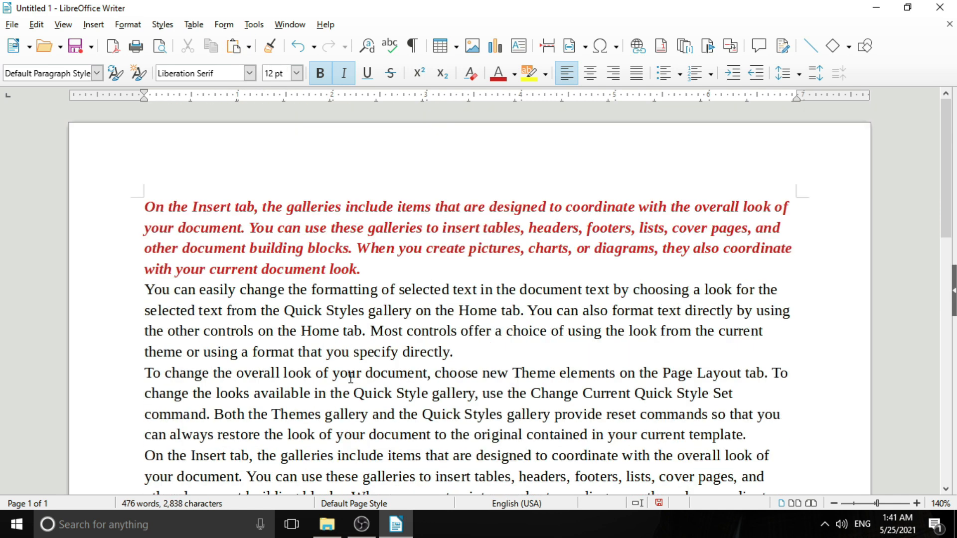
triple_click(346, 230)
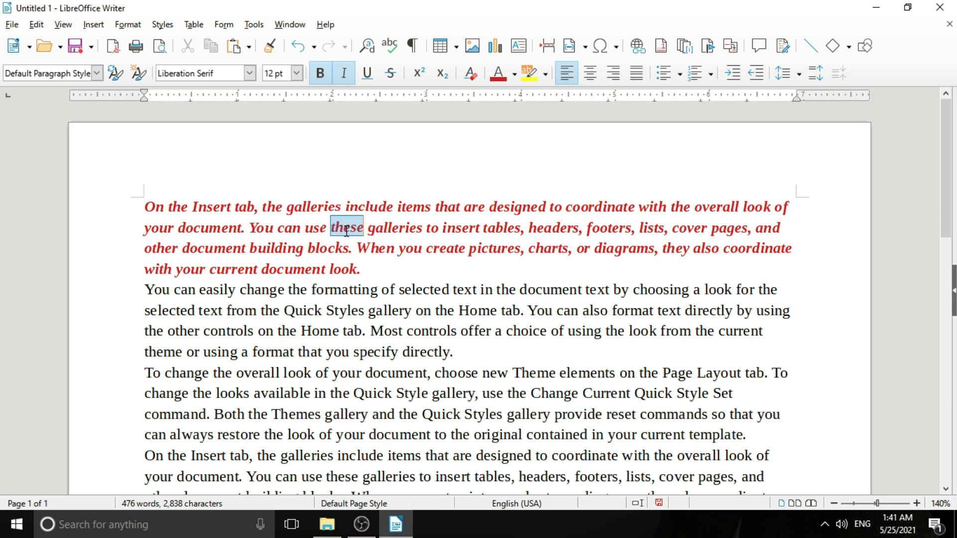
left_click(347, 231)
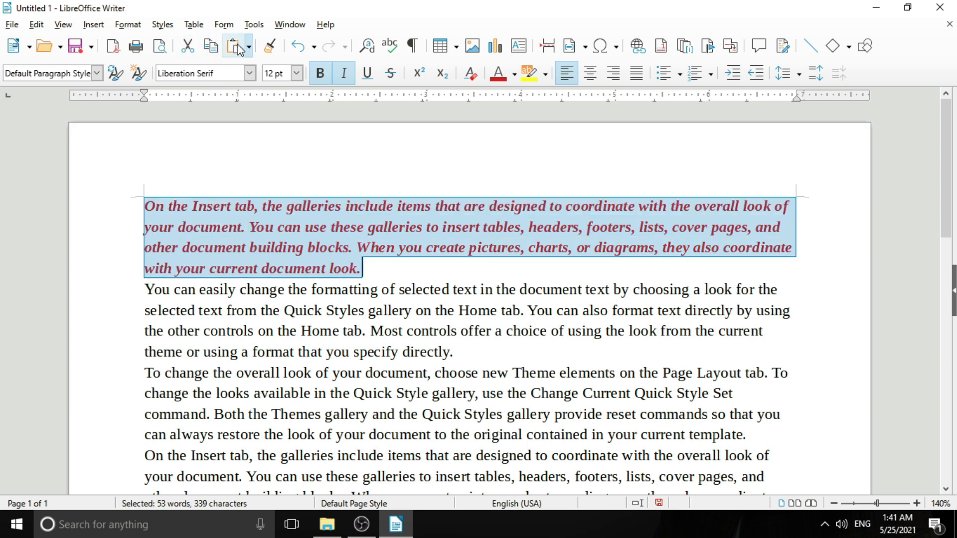
left_click(270, 45)
left_click(273, 228)
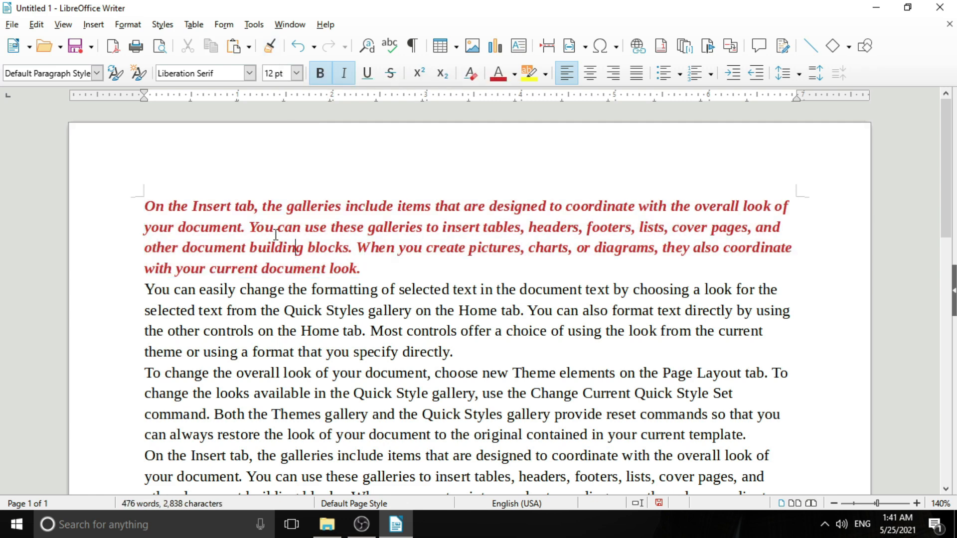
left_click(302, 321)
left_click(288, 251)
left_click_drag(219, 306, 427, 351)
left_click(427, 372)
left_click(262, 230)
left_click(330, 229)
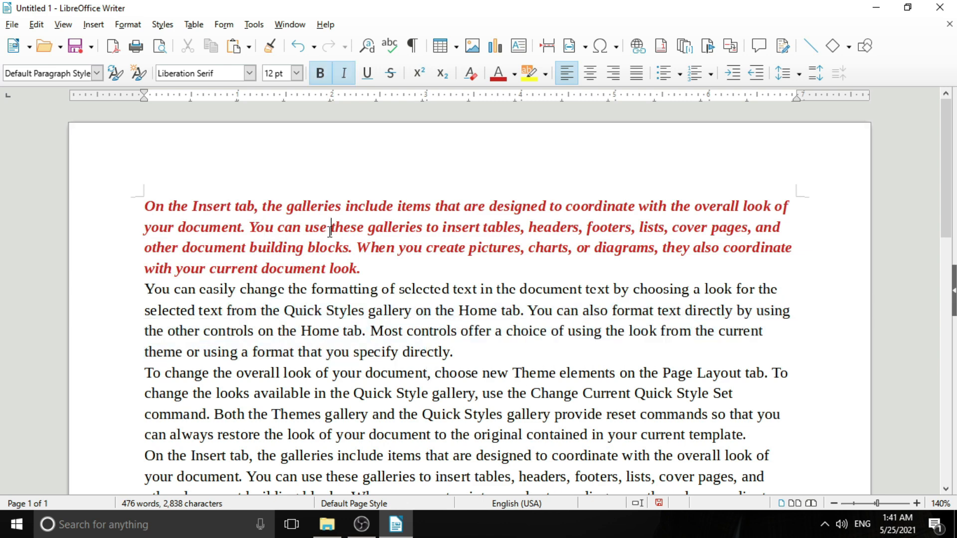
Clone the formatting of the red first paragraph onto the second paragraph
left_click(399, 219)
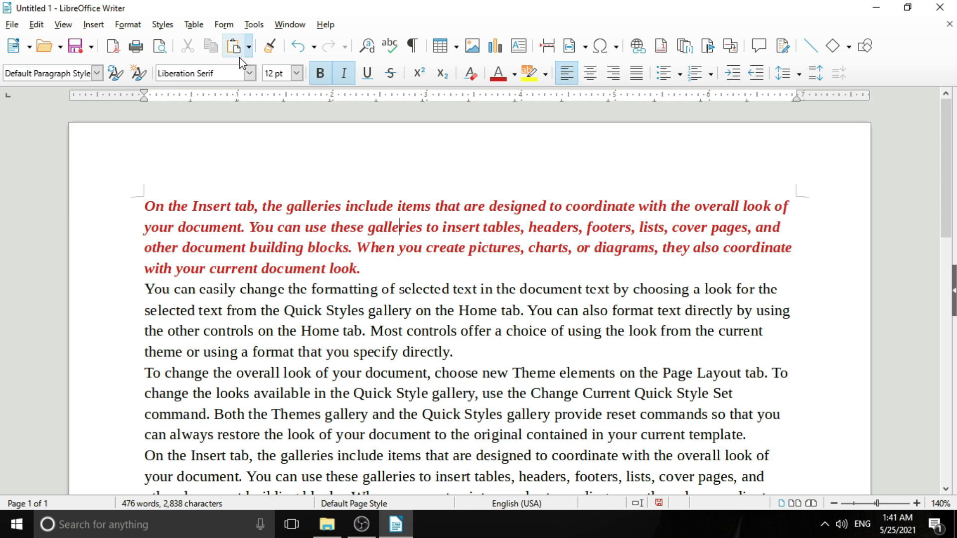
left_click(270, 45)
left_click_drag(145, 293, 466, 346)
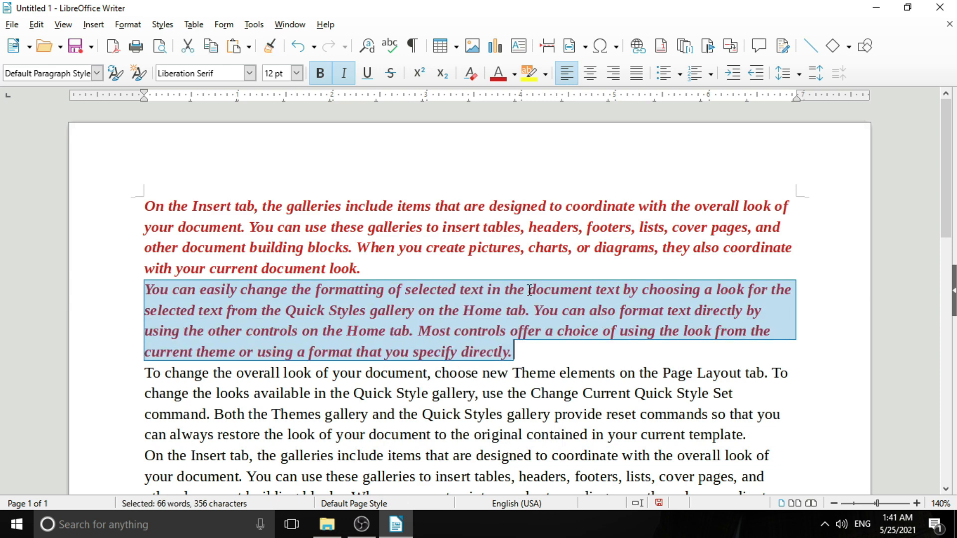
left_click(439, 225)
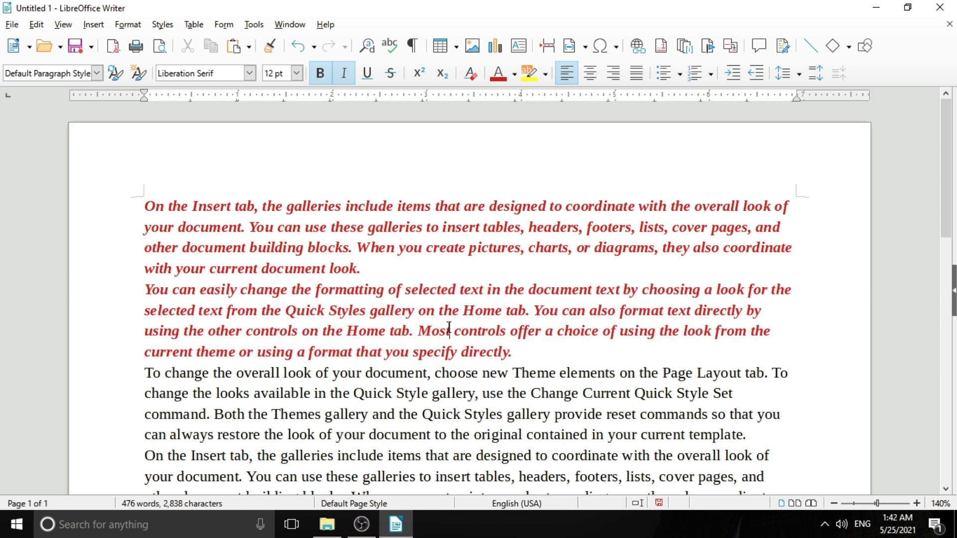
Try to clone the plain third paragraph's formatting onto the red second paragraph
left_click(457, 395)
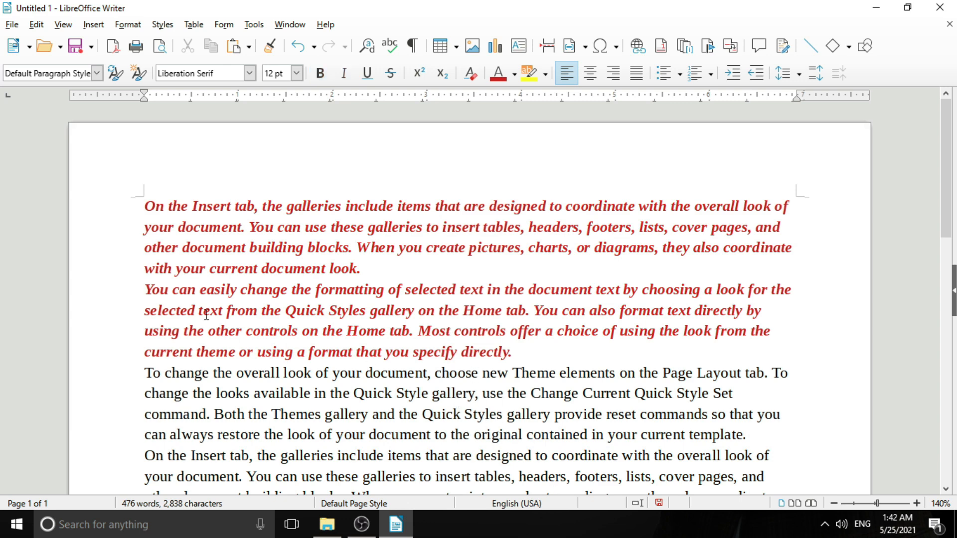
left_click(269, 50)
mouse_move(141, 287)
left_mouse_down()
mouse_move(384, 350)
mouse_move(532, 350)
left_mouse_up()
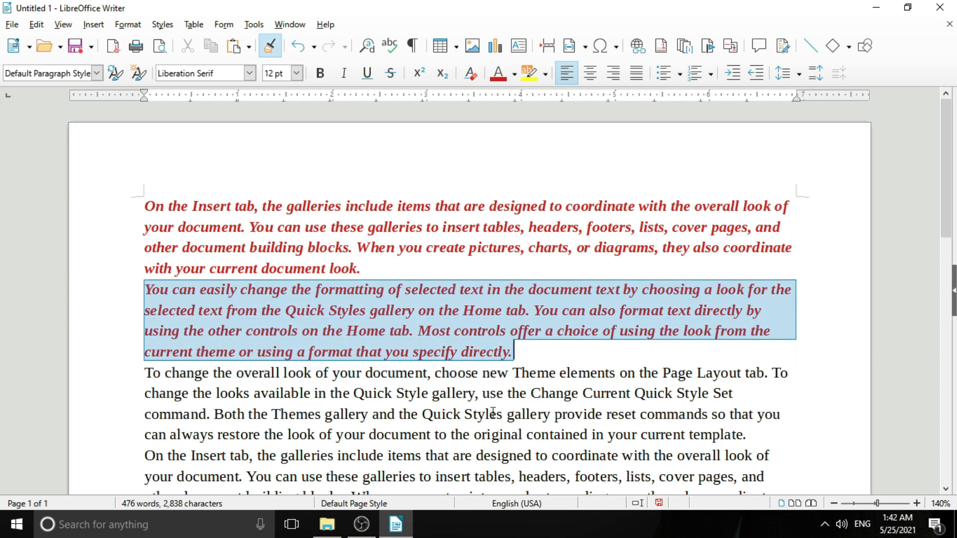
left_click(430, 415)
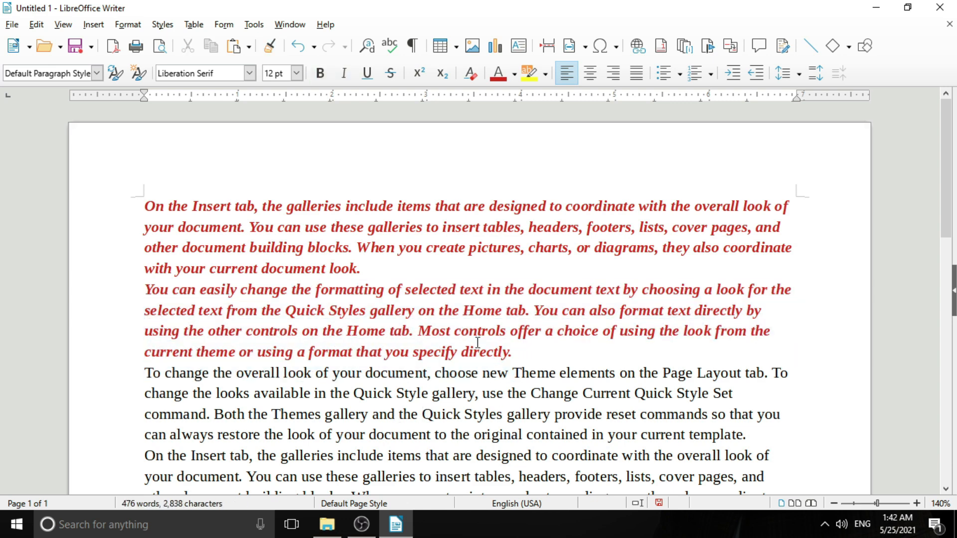
Select the whole second paragraph and clear its direct formatting
left_click(441, 329)
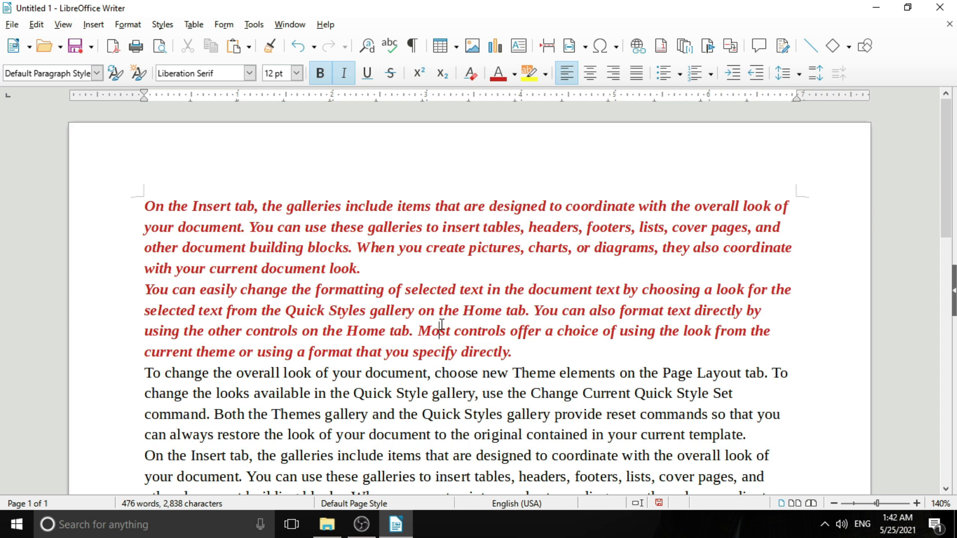
double_click(391, 310)
double_click(391, 310)
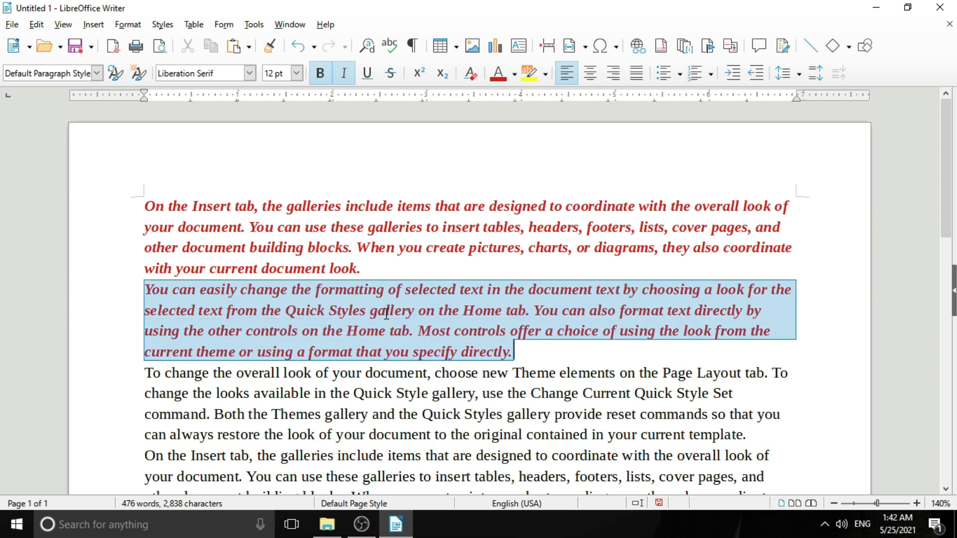
left_click(472, 79)
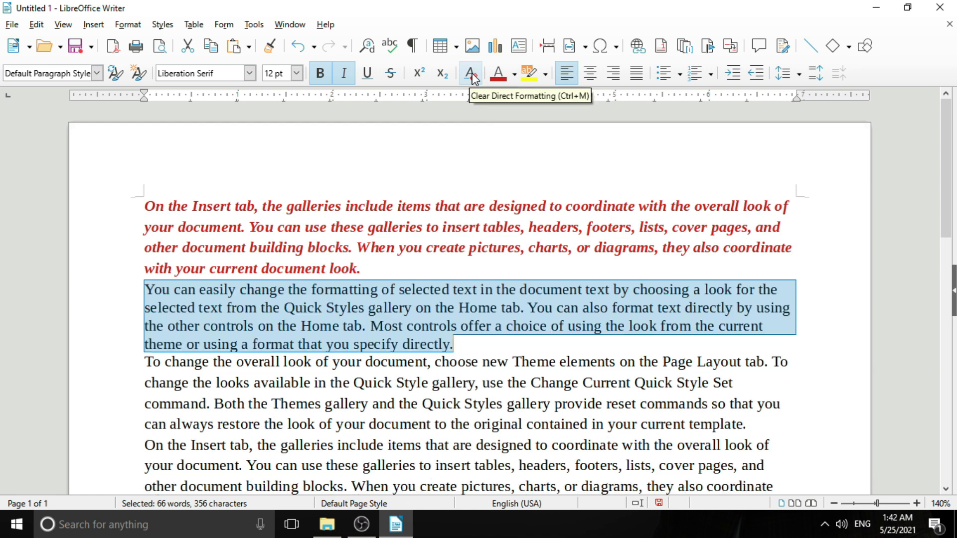
left_click(376, 301)
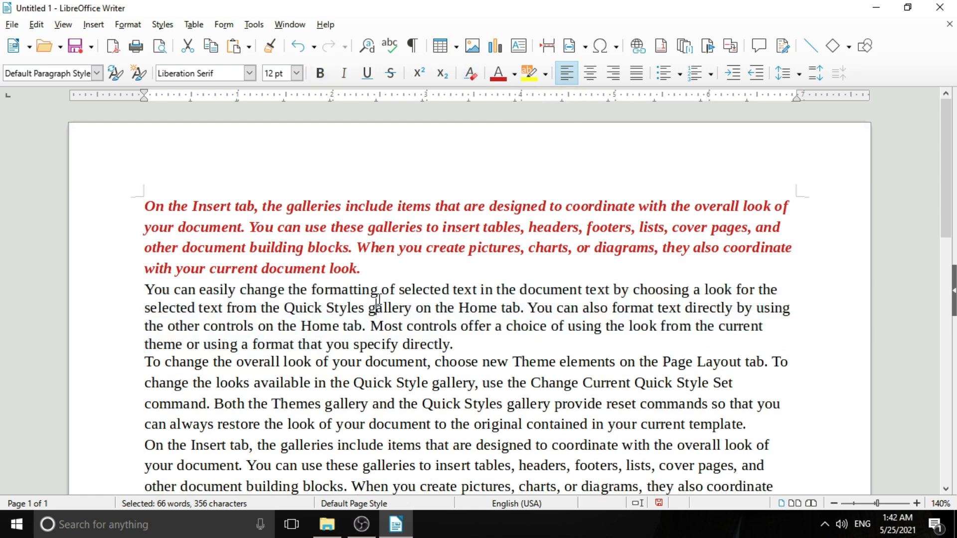
Undo the clearing of direct formatting on the second paragraph
triple_click(301, 324)
left_click(301, 325)
left_click(303, 325)
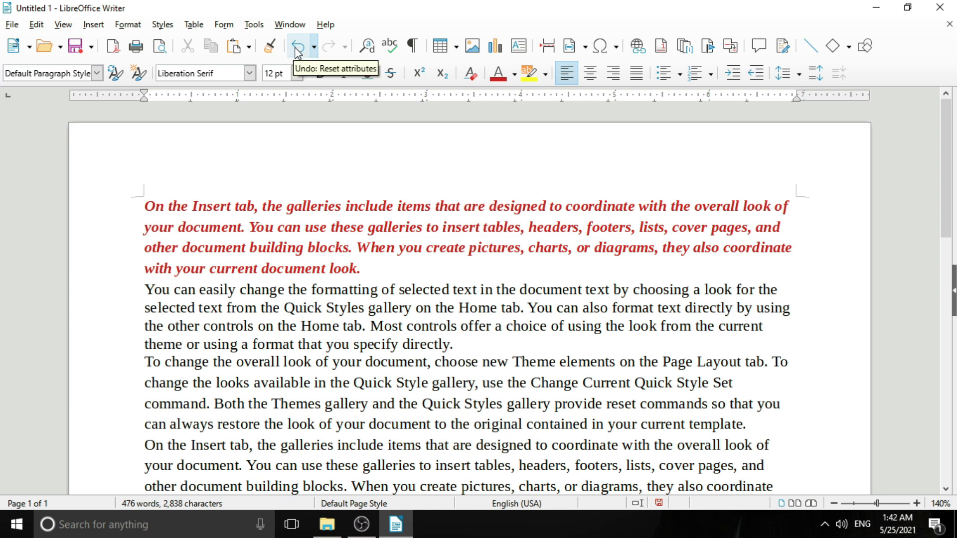
left_click(297, 48)
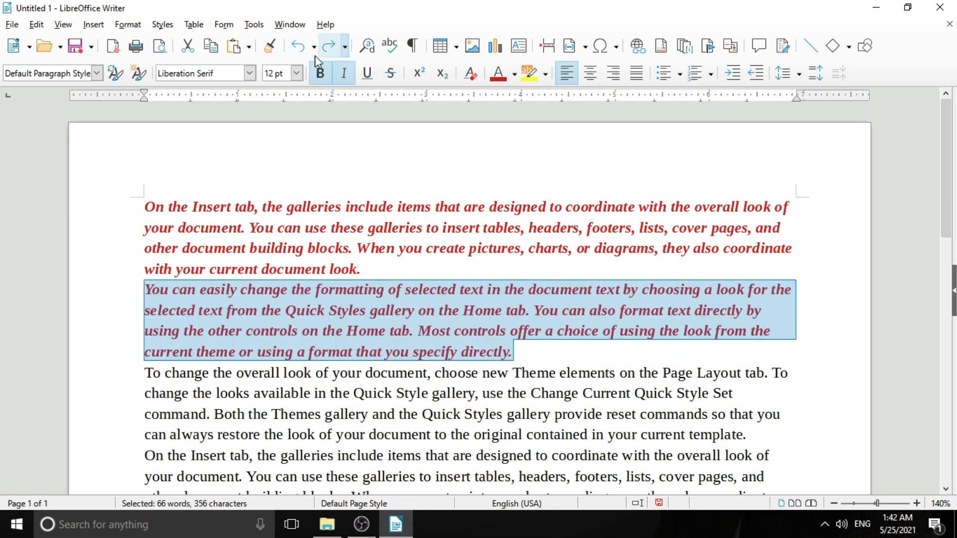
Undo the cloned formatting and the pasted red paragraph, and redo both changes
left_click(297, 47)
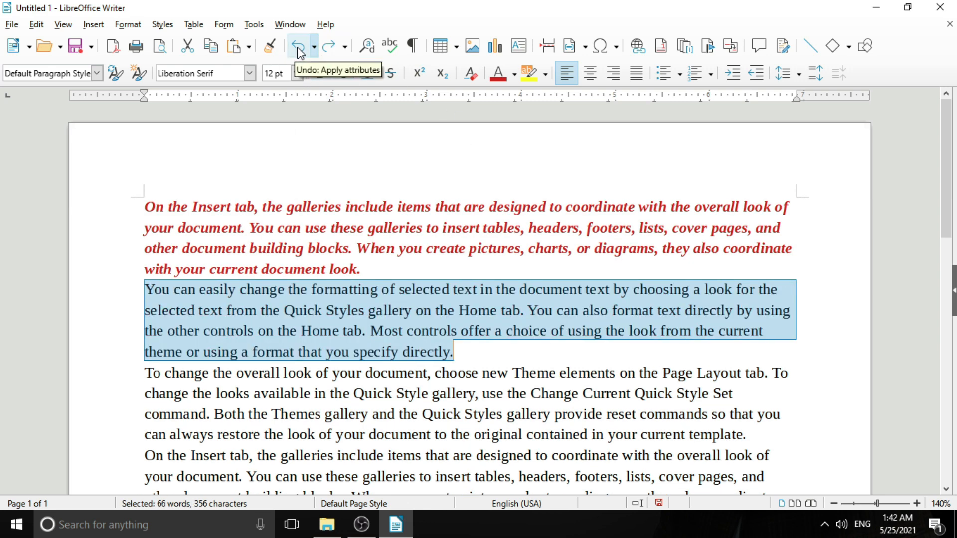
left_click(298, 48)
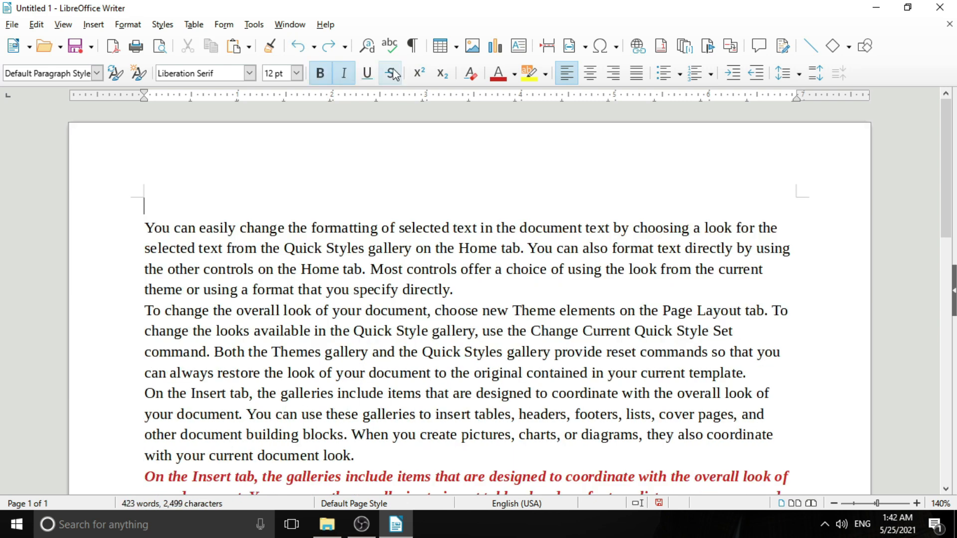
left_click(329, 47)
left_click(329, 47)
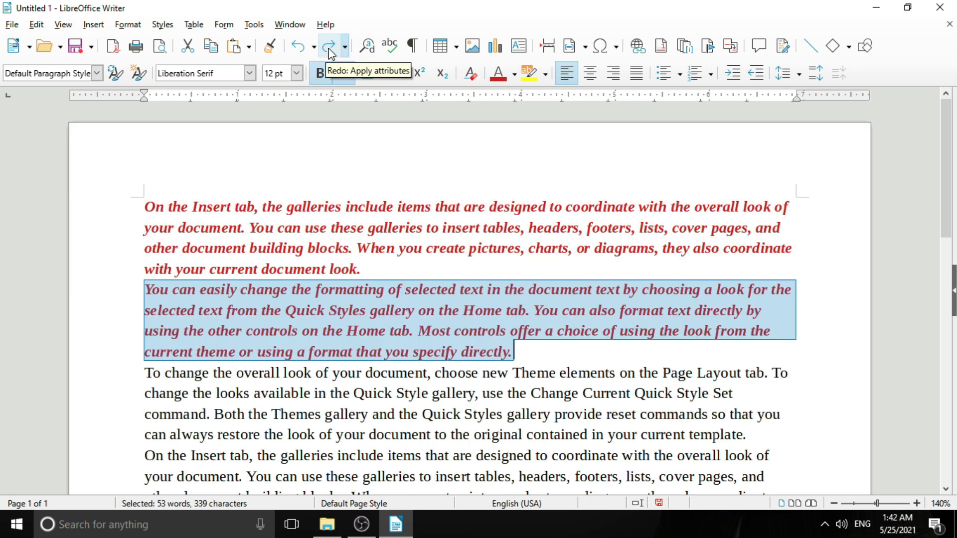
left_click(329, 322)
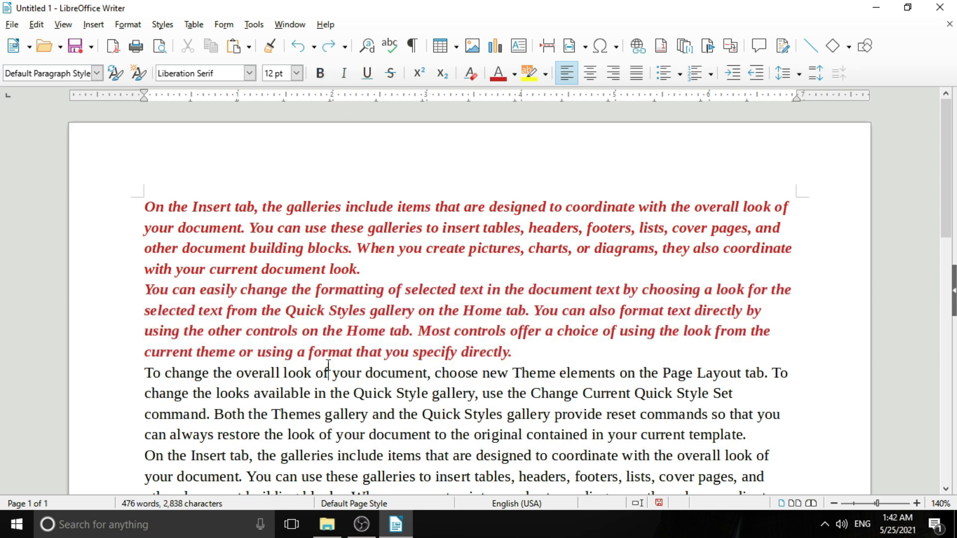
Search the text for the word "document" and step through its occurrences one by one, including the one in the first paragraph
left_click(371, 50)
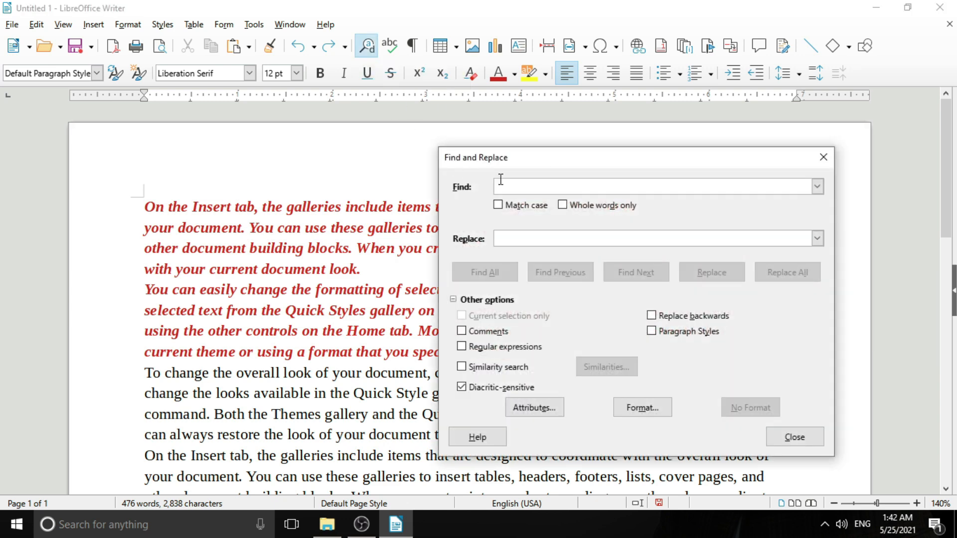
left_click_drag(547, 163, 632, 152)
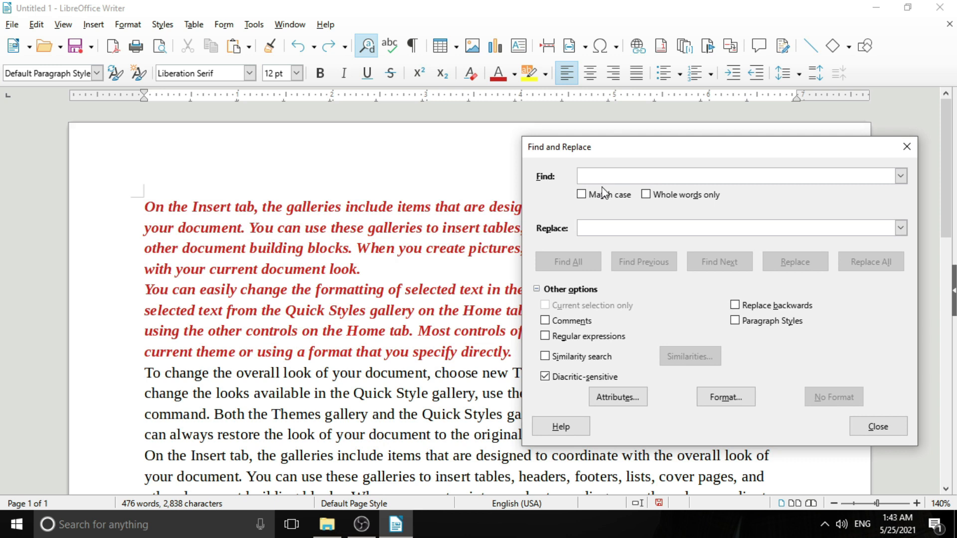
type("document")
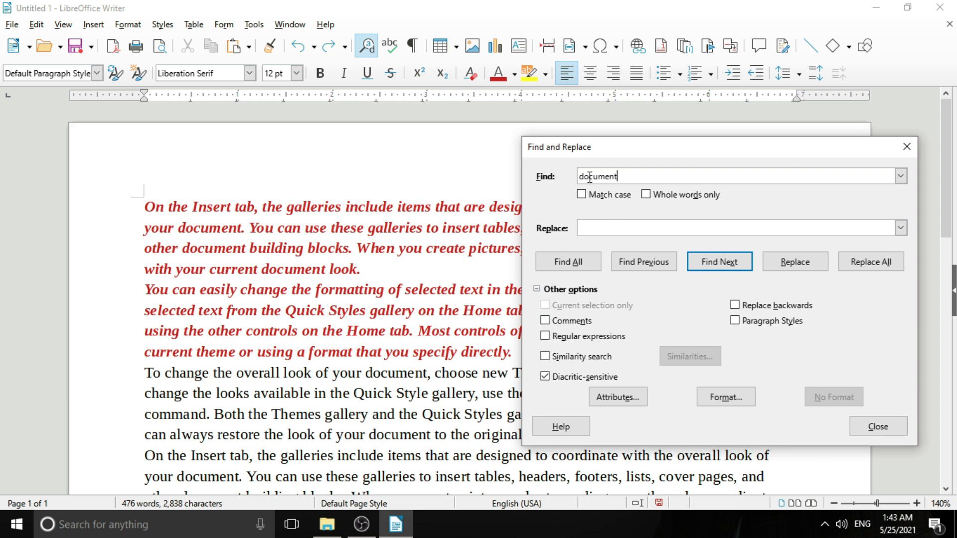
left_click(732, 264)
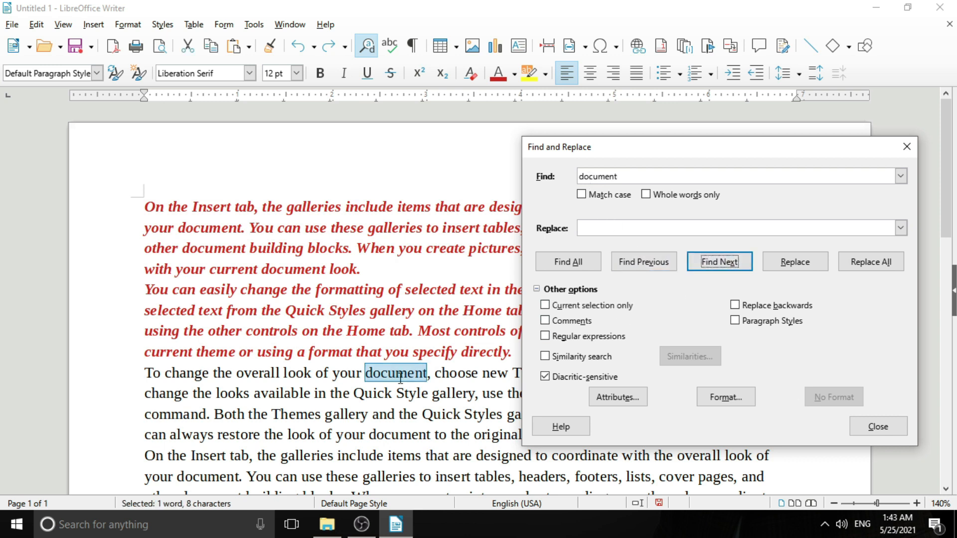
left_click(721, 264)
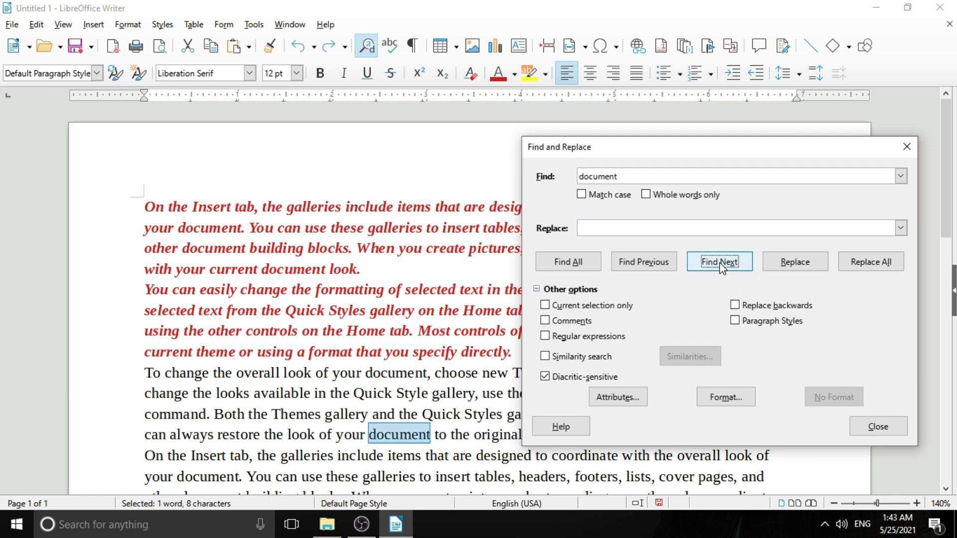
left_click(717, 264)
left_click(716, 266)
left_click(715, 264)
left_click(715, 264)
left_click(715, 264)
left_click(715, 264)
left_click(715, 265)
left_click(715, 265)
left_click(715, 265)
left_click(715, 265)
left_click(716, 267)
left_click(716, 267)
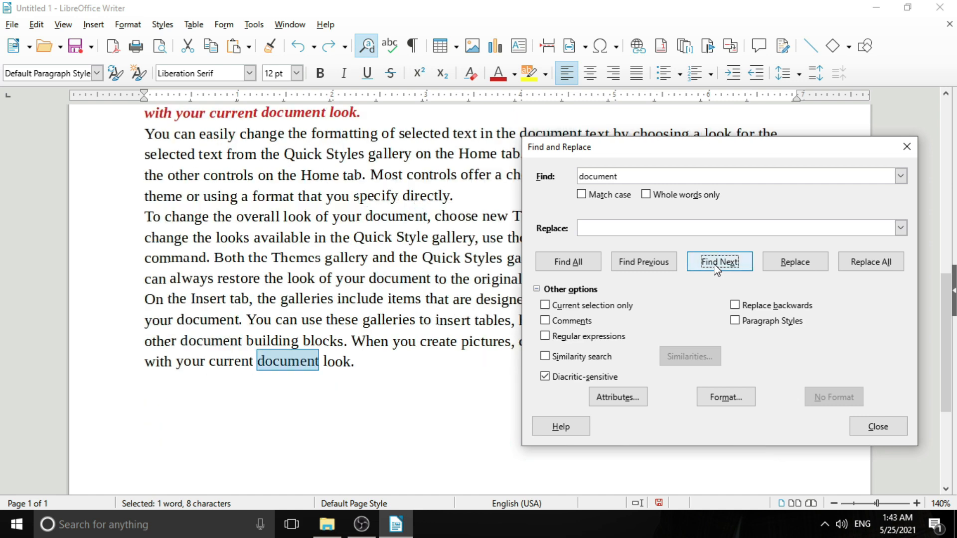
left_click(716, 267)
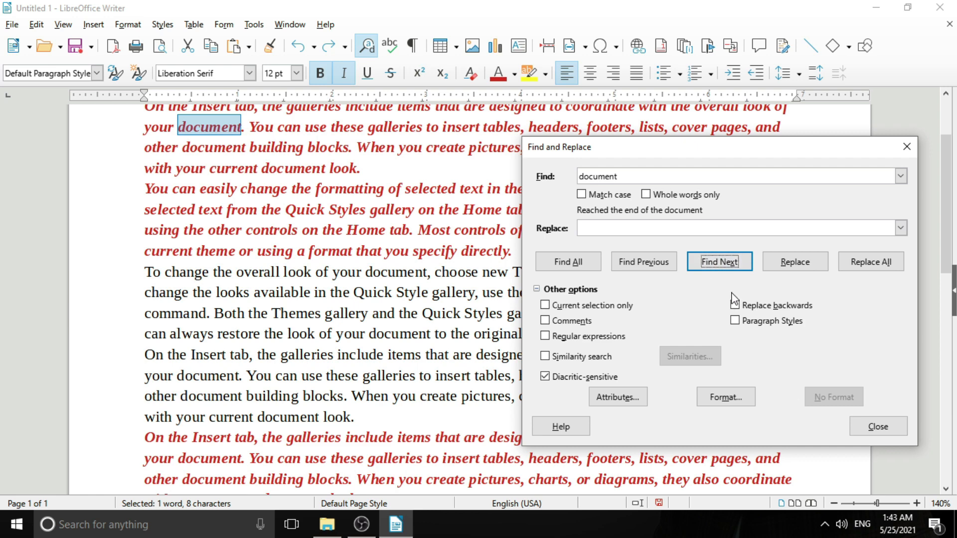
left_click(907, 147)
left_click(352, 289)
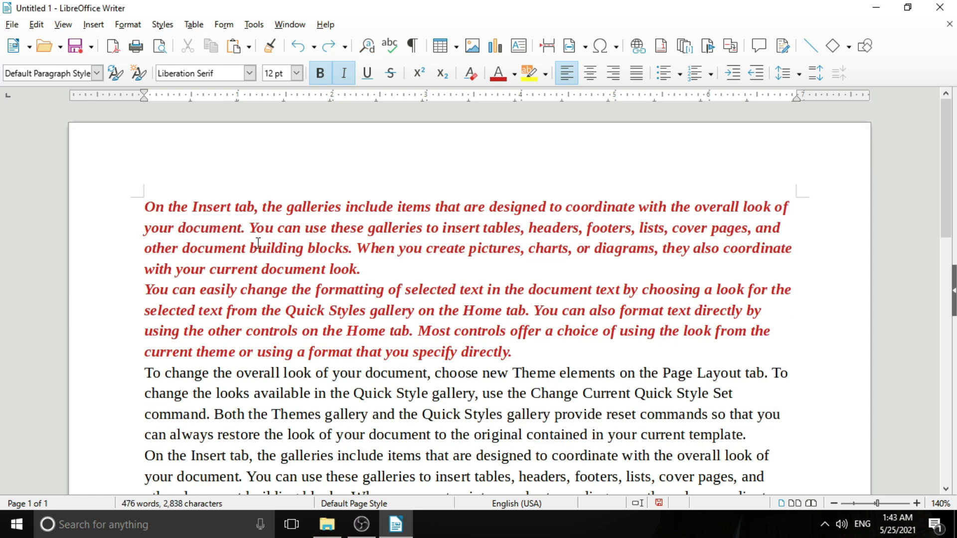
left_click_drag(178, 228, 242, 226)
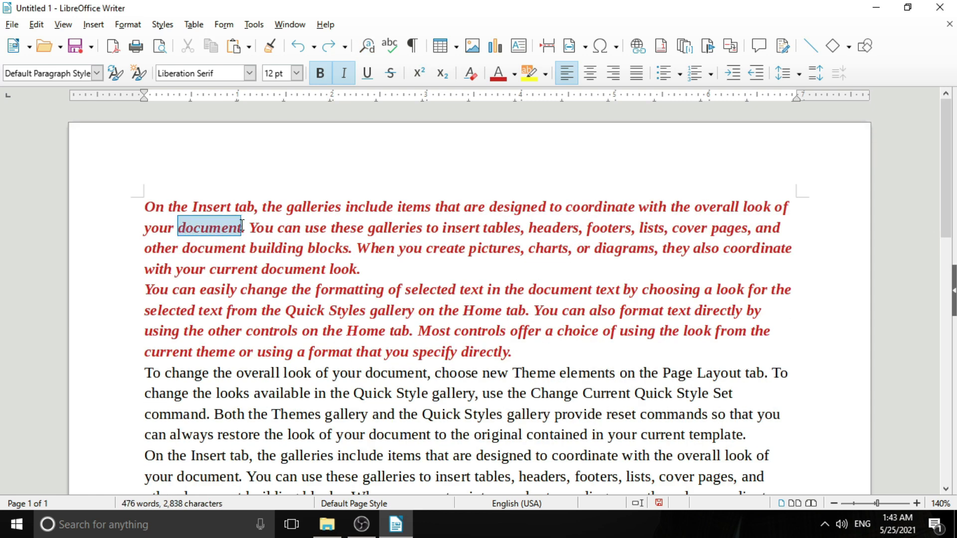
left_click(262, 288)
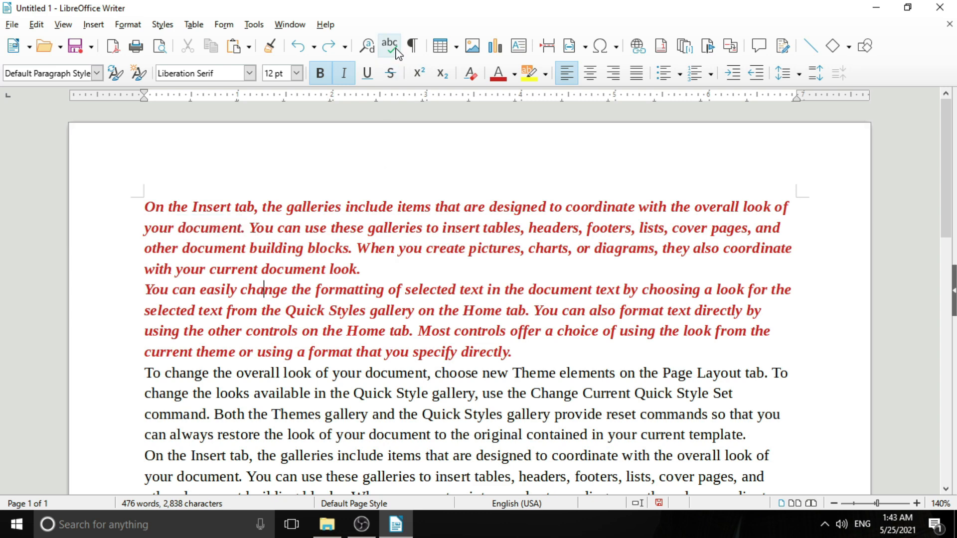
Replace all occurrences of "document" with "doc." and check the replaced words in the first paragraph
left_click(367, 46)
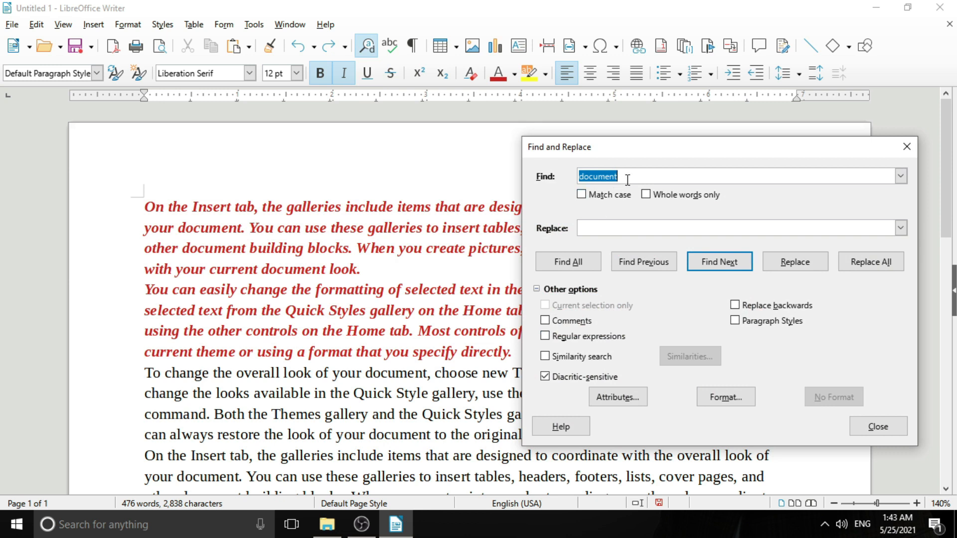
left_click(595, 227)
type("dou")
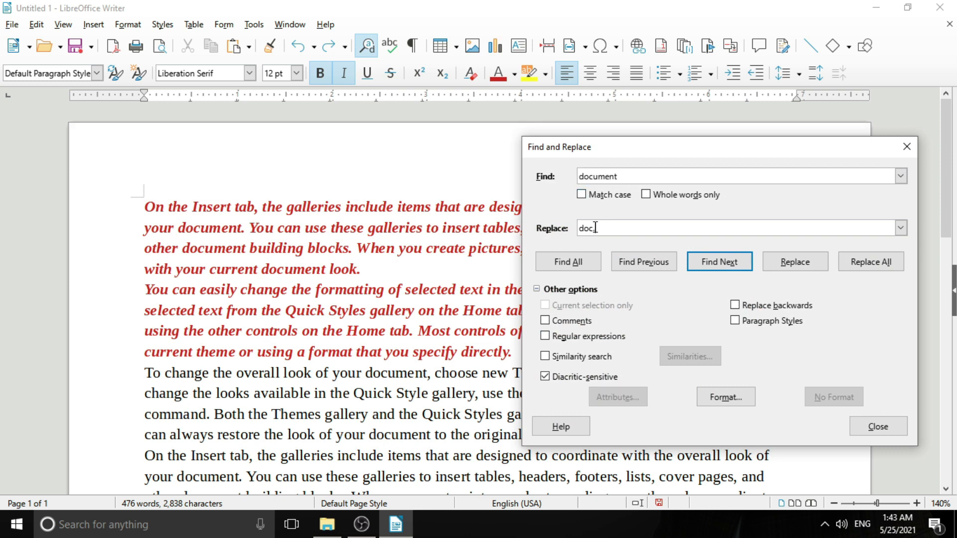
type(".")
left_click(869, 263)
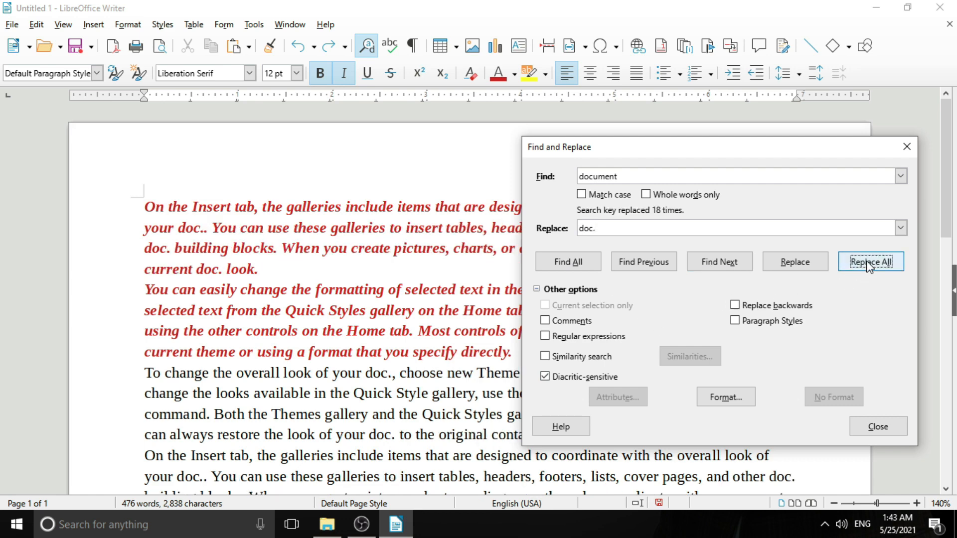
left_click(877, 427)
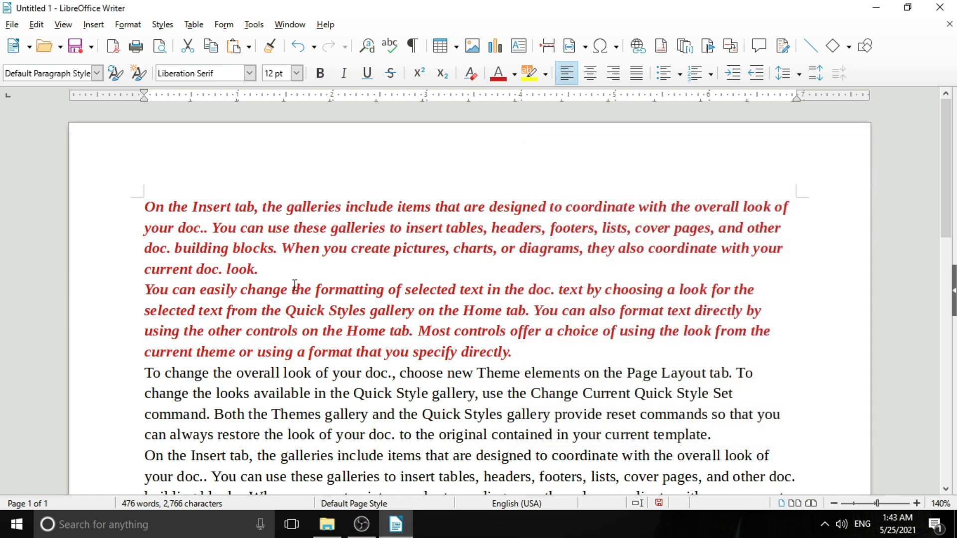
double_click(200, 269)
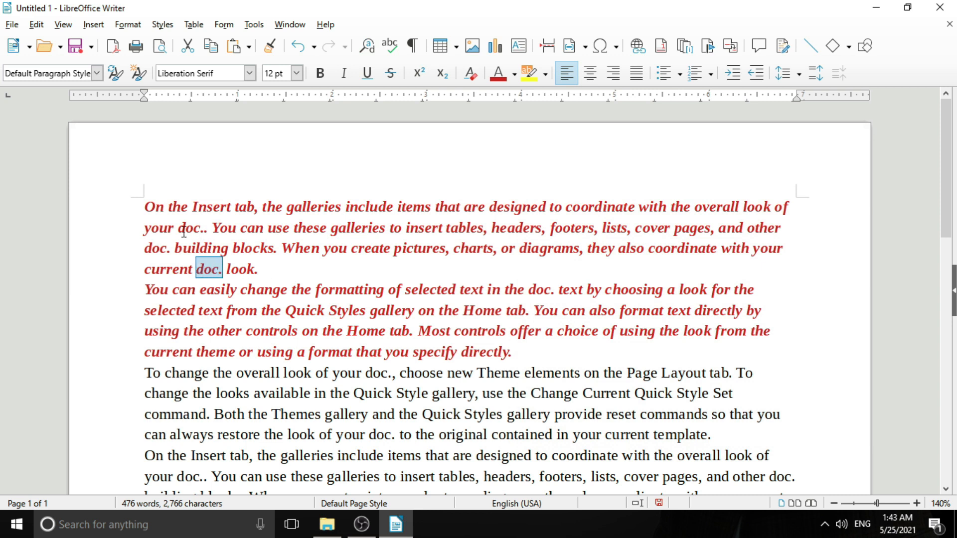
left_click_drag(178, 227, 206, 228)
left_click(500, 270)
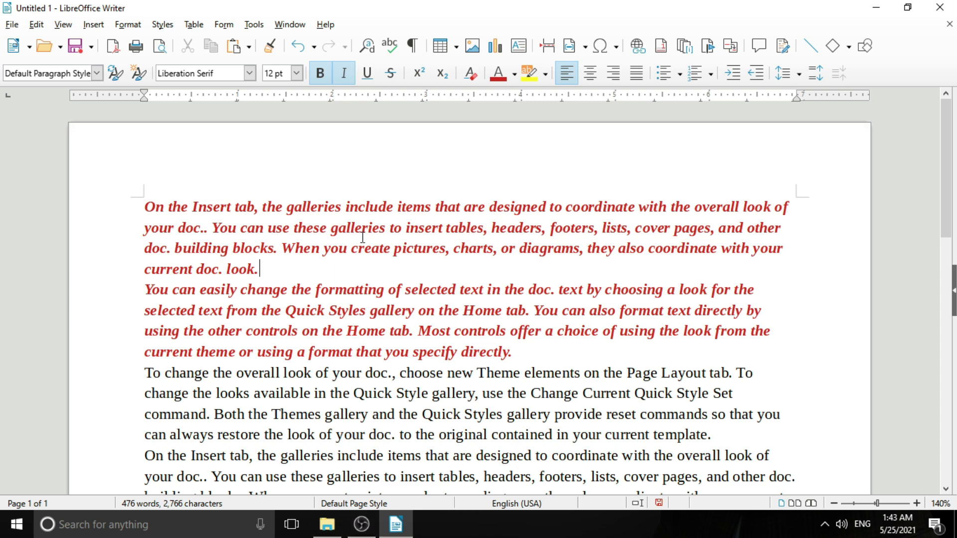
Replace all occurrences of "doc." with "document" throughout the text
left_click(367, 46)
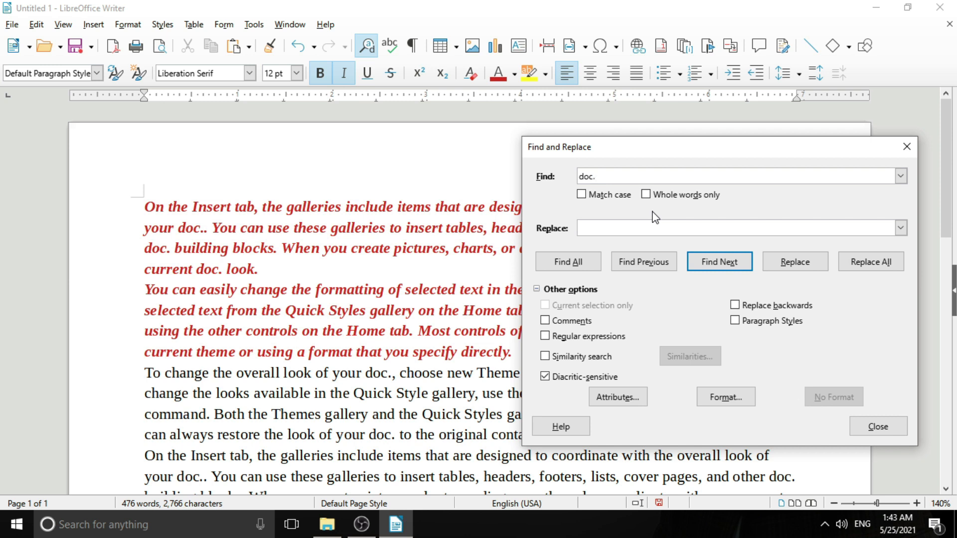
left_click(623, 229)
type("d")
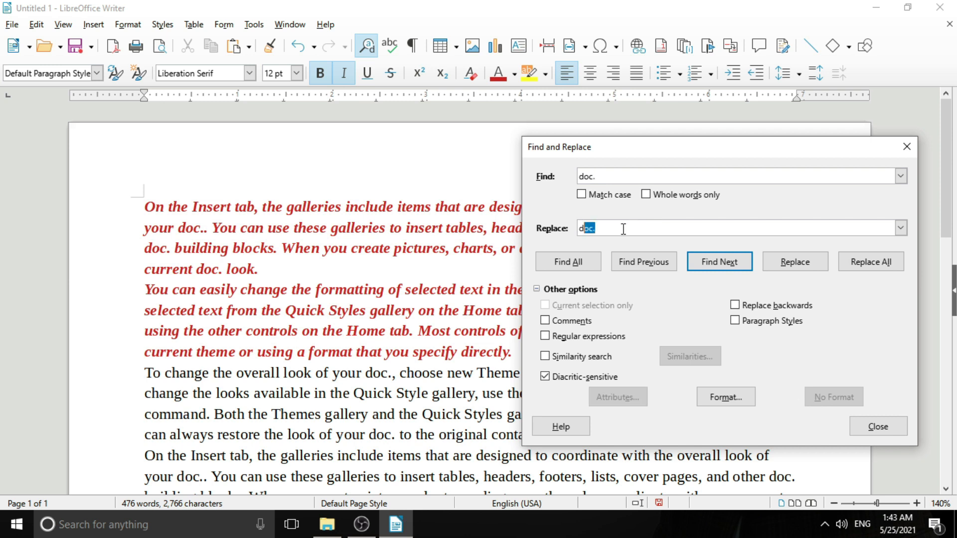
type("ocument")
left_click(871, 262)
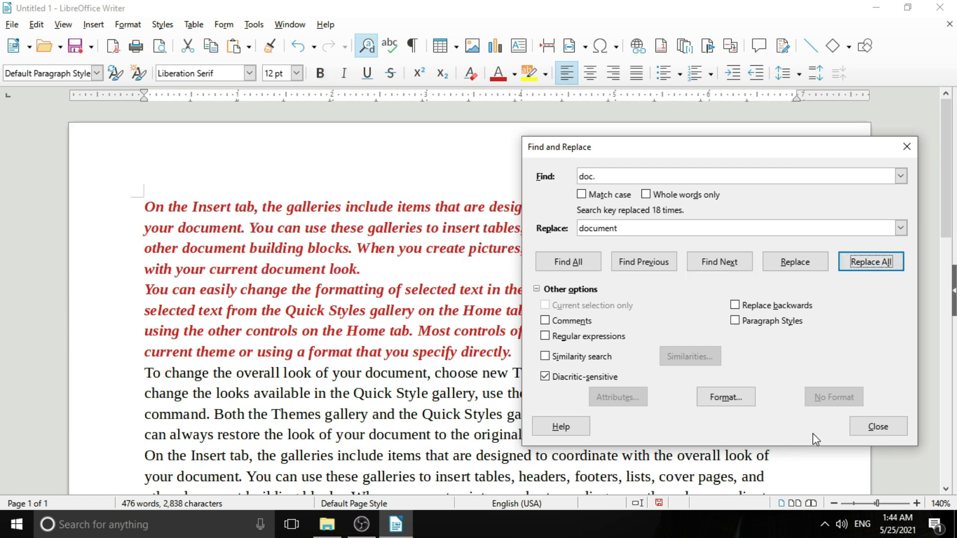
left_click(876, 426)
left_click(304, 270)
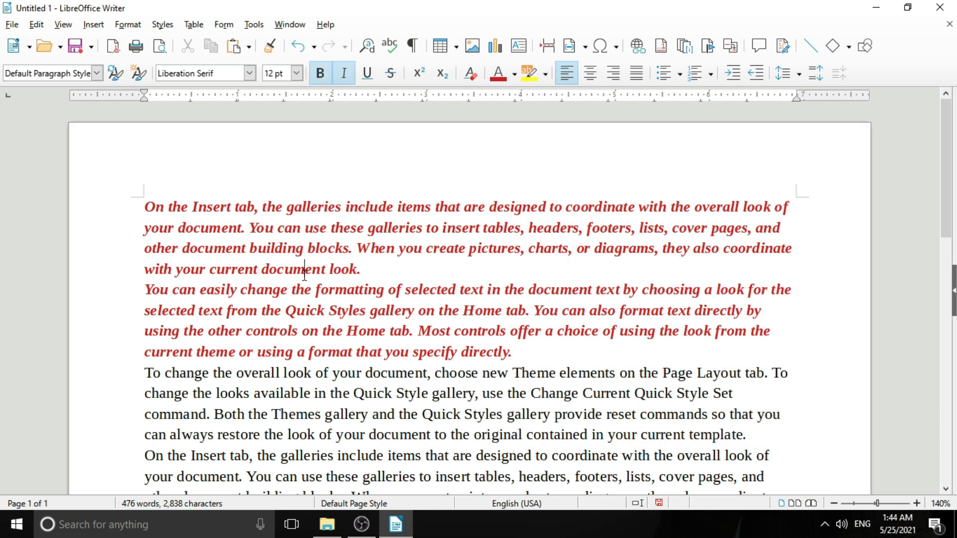
left_click(293, 270)
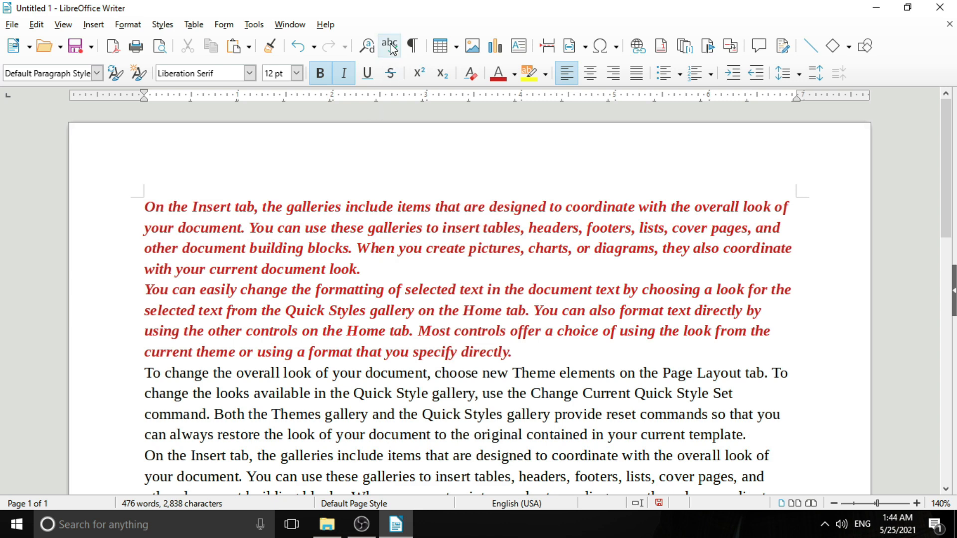
Show the formatting marks and try deleting the space between "Insert" and "tab" in the first line, undoing the deletion
left_click(415, 48)
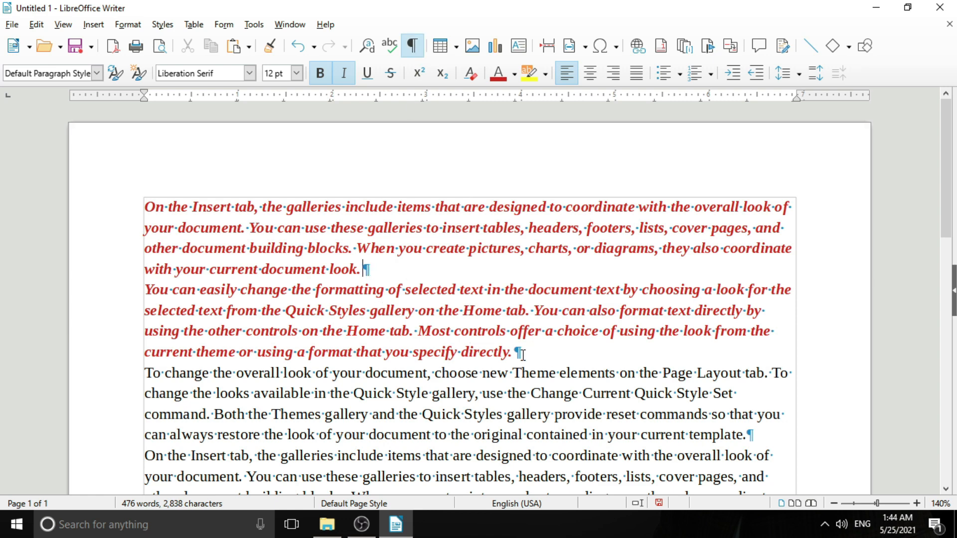
left_click(366, 272)
double_click(233, 207)
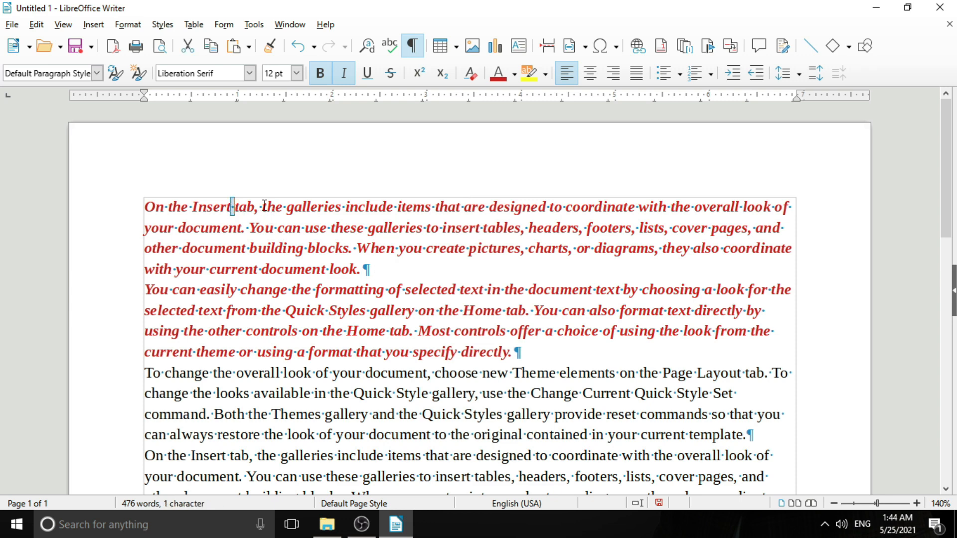
key("BackSpace")
key("ctrl+z")
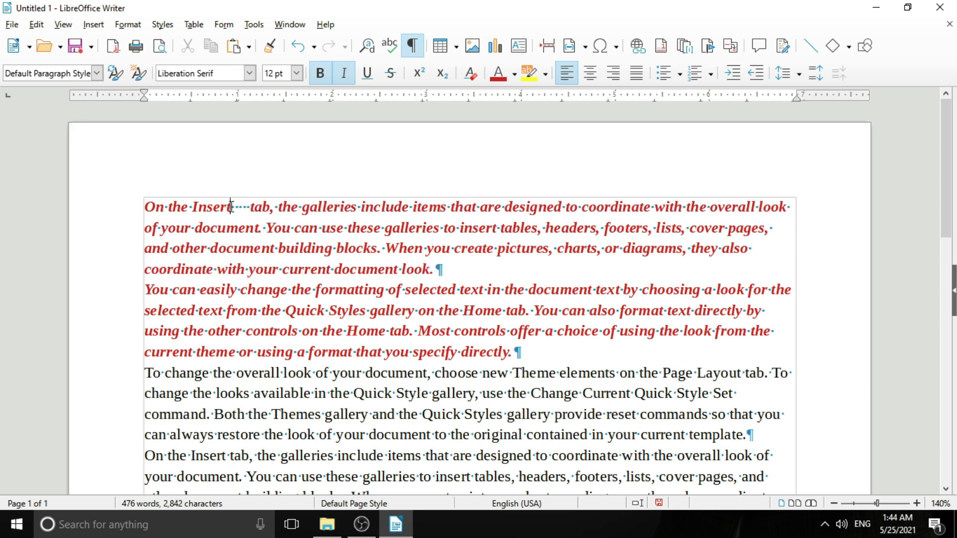
Remove the extra spaces between "Insert" and "tab" in the first line and hide the formatting marks
left_click(242, 248)
key("BackSpace")
key("BackSpace")
key("BackSpace")
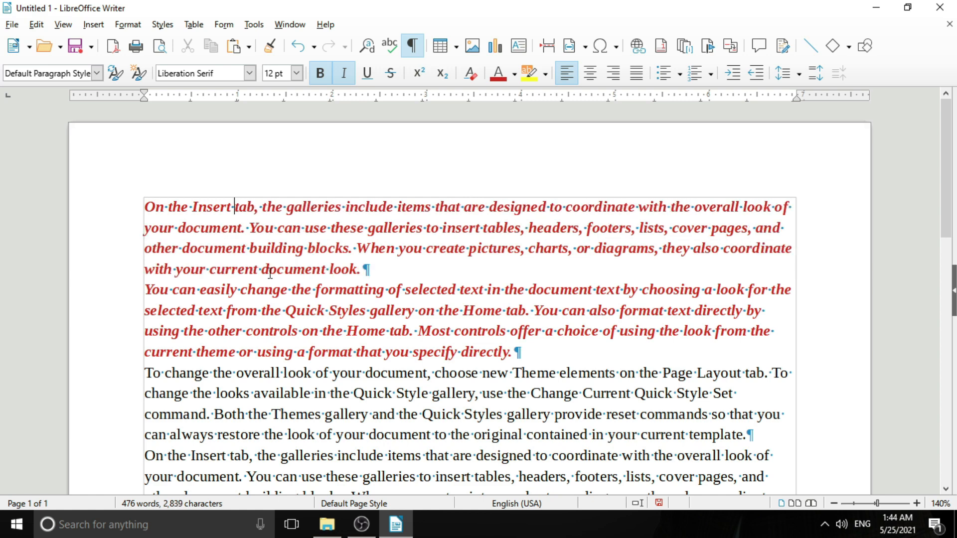
left_click(399, 227)
left_click(413, 46)
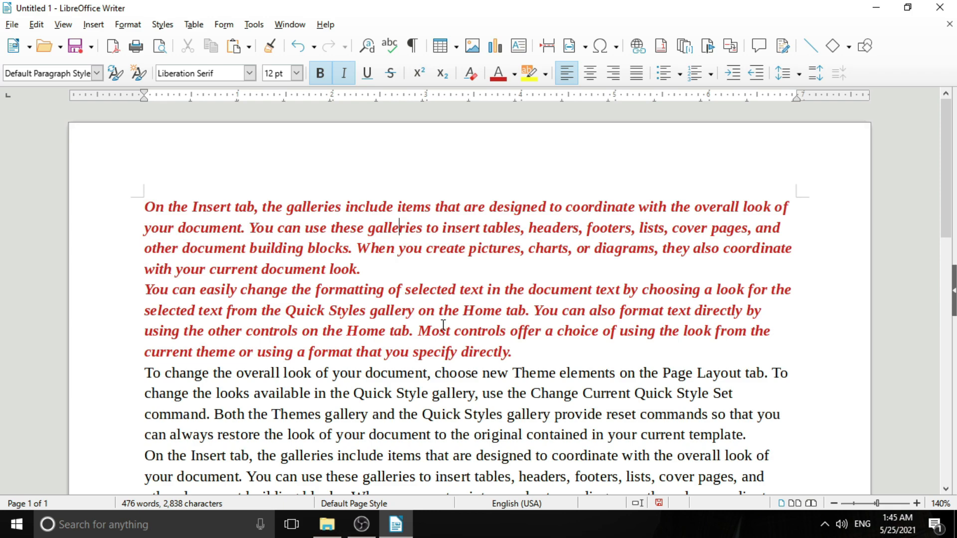
Insert a table with 6 columns and 6 rows on the empty line below the last paragraph
scroll(439, 314, "down", 12)
scroll(325, 302, "up", 2)
left_click(188, 292)
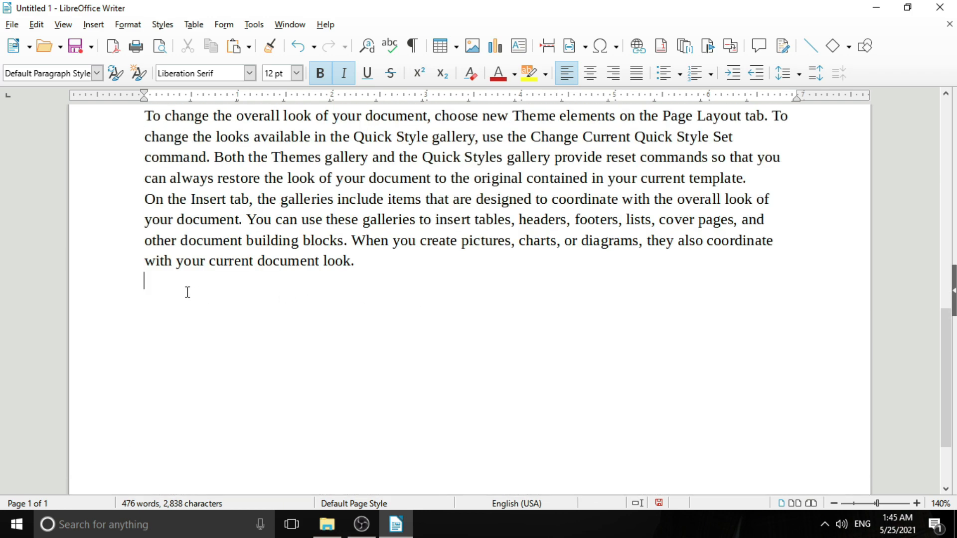
left_click(452, 50)
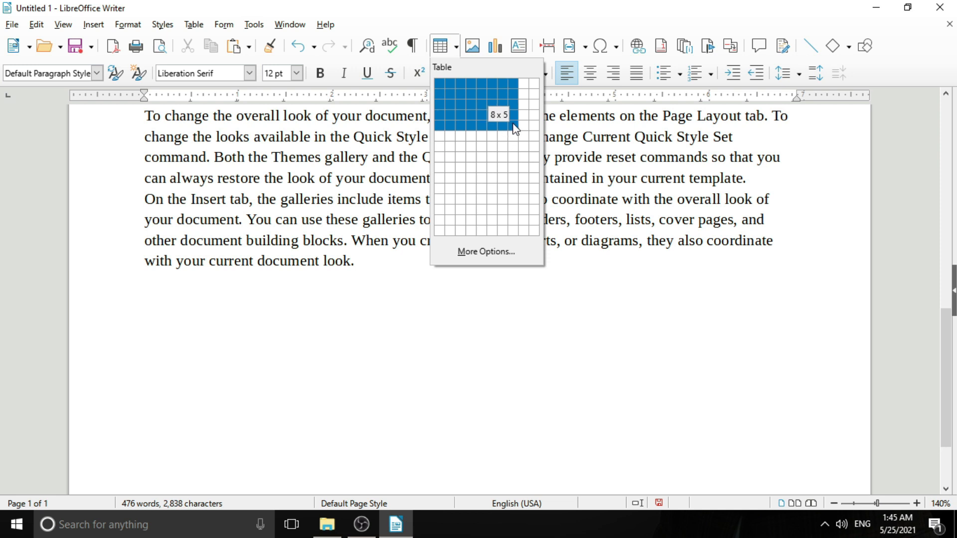
left_click(497, 145)
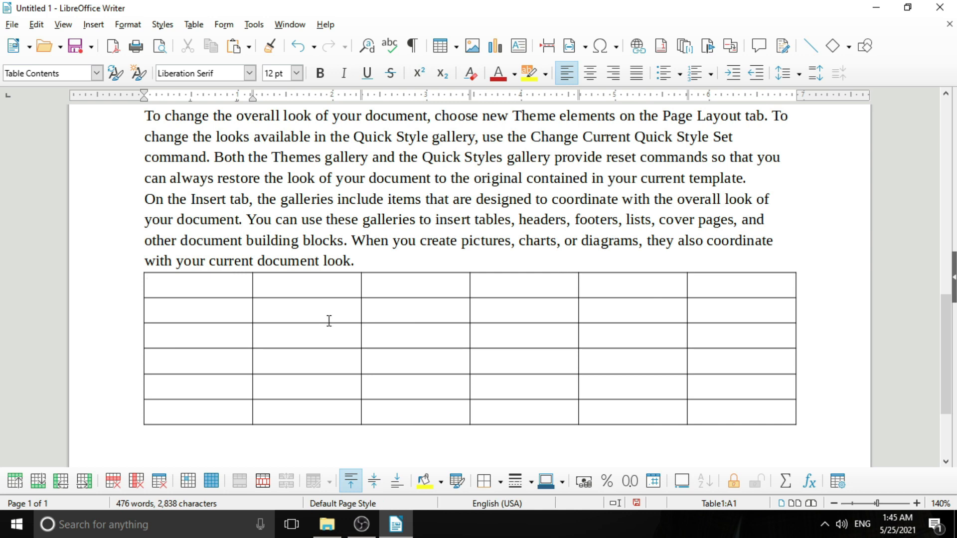
Insert a page break on the empty line below the table, removing it once and inserting it again
scroll(237, 322, "down", 3)
left_click(199, 322)
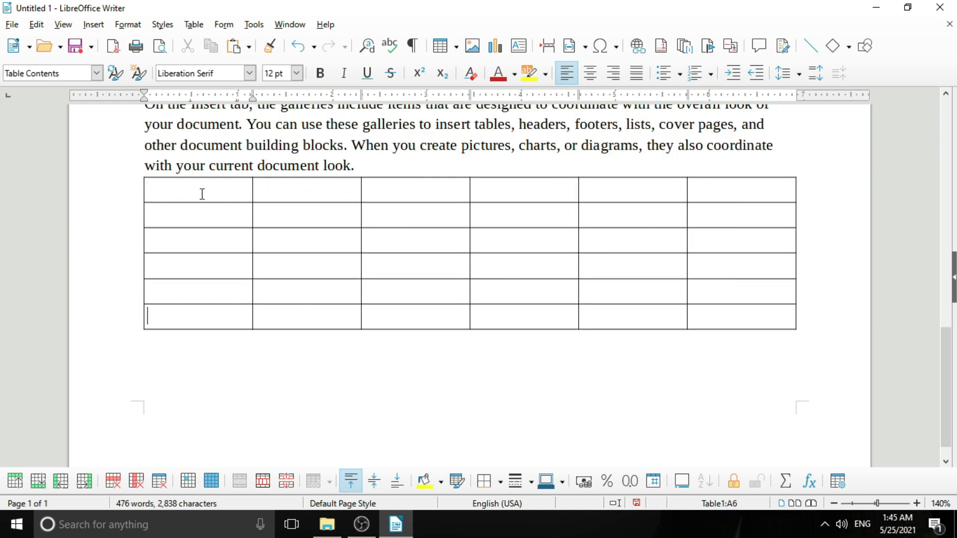
scroll(252, 339, "down", 1)
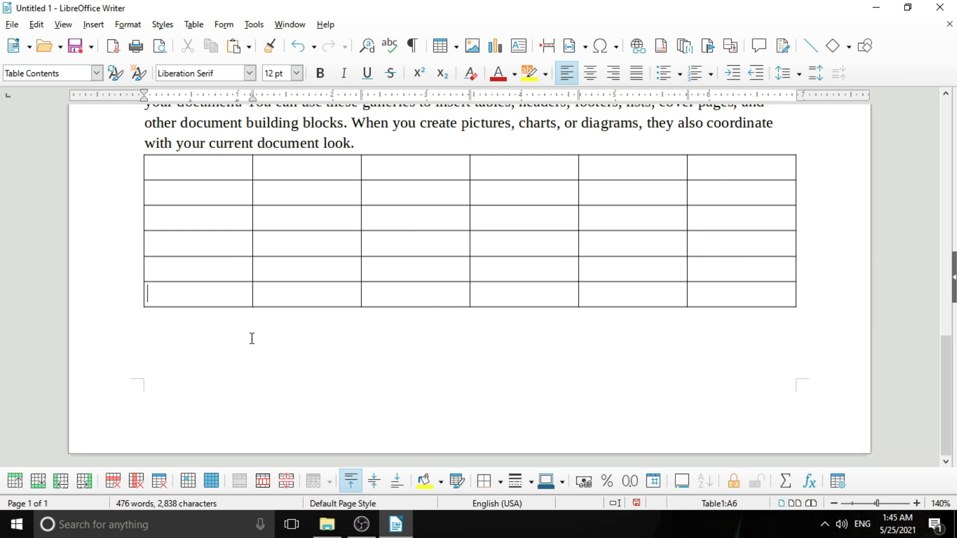
left_click(196, 329)
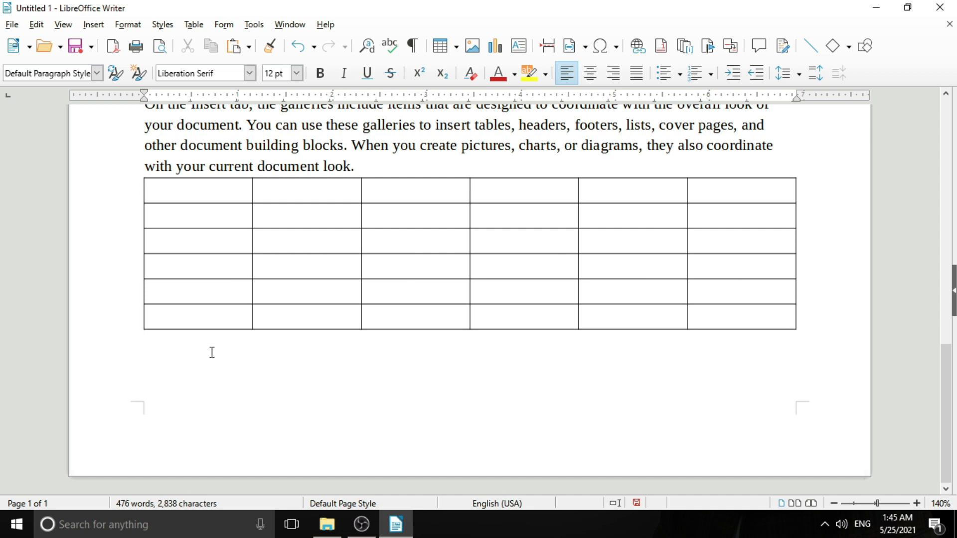
key("ctrl+Return")
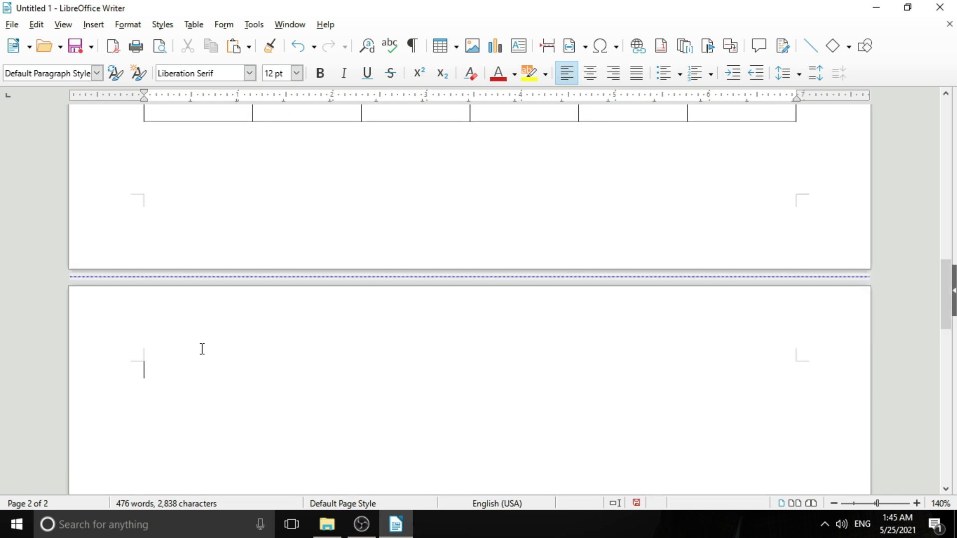
key("BackSpace")
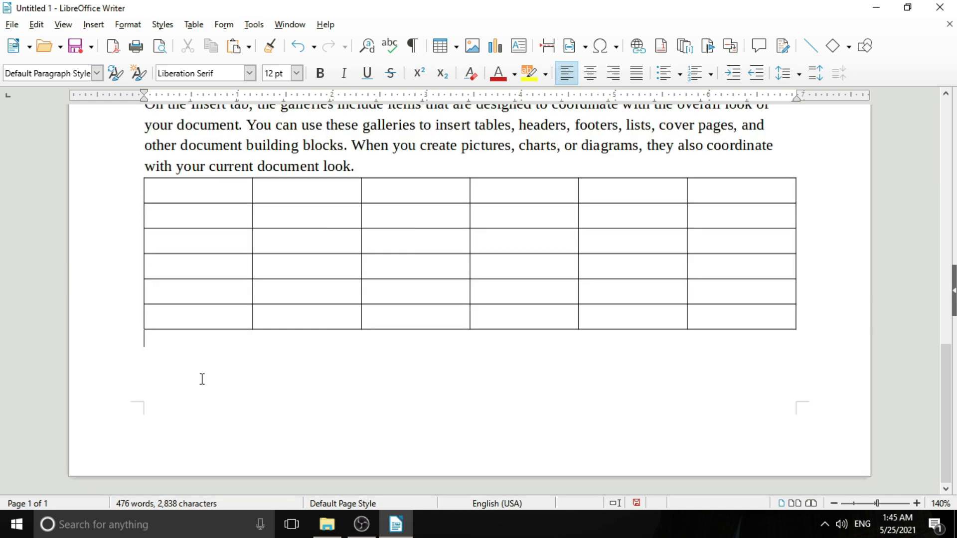
key("ctrl+Return")
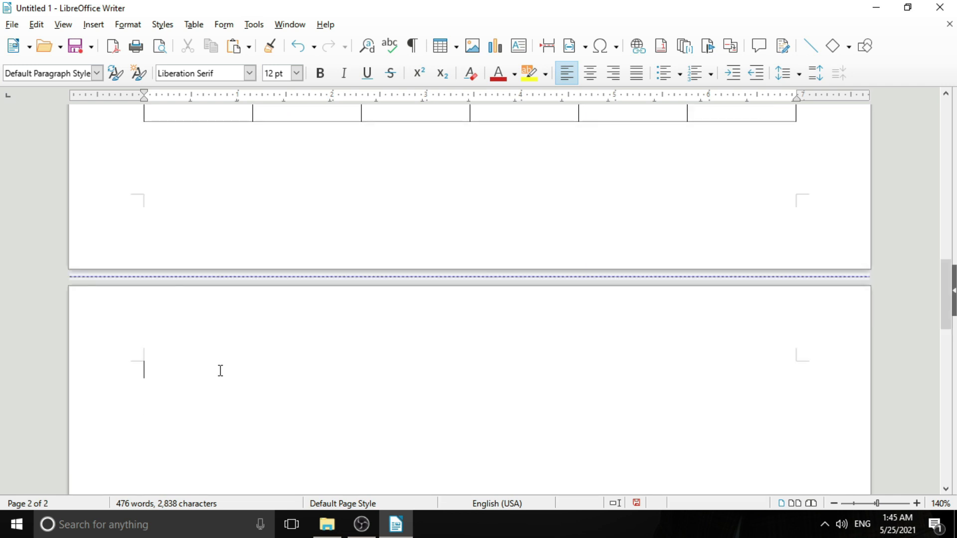
scroll(175, 280, "down", 3)
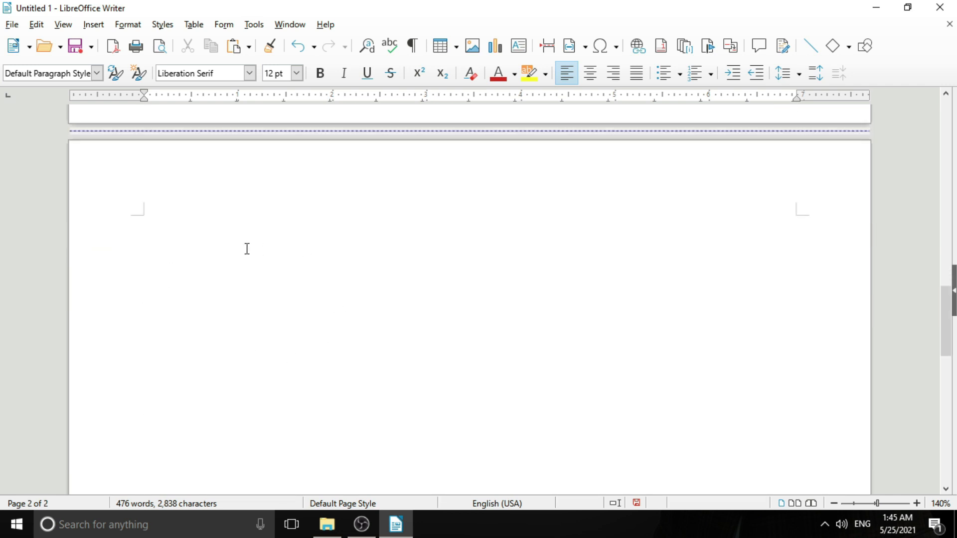
Browse the Desktop and gallery folders for an image to insert and cancel without inserting one
left_click(474, 49)
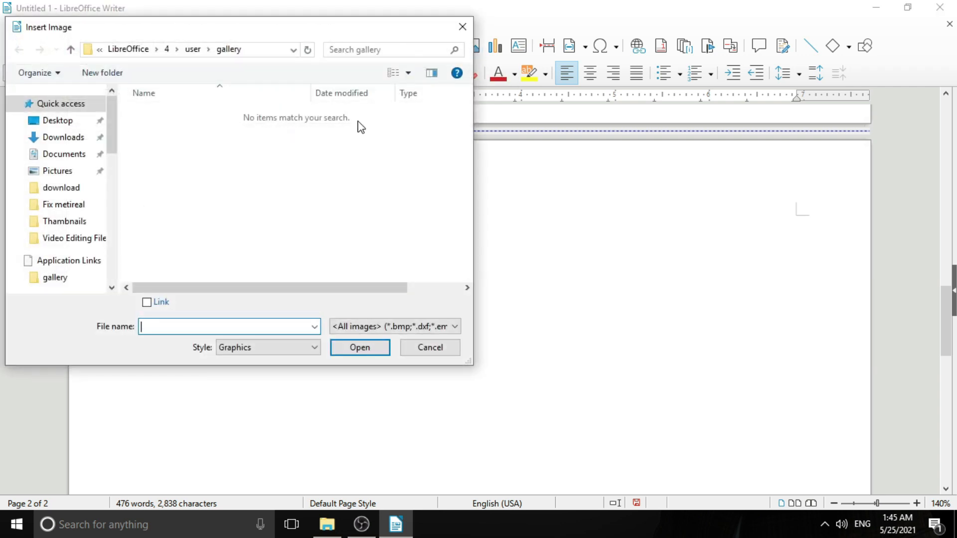
left_click_drag(270, 37, 474, 79)
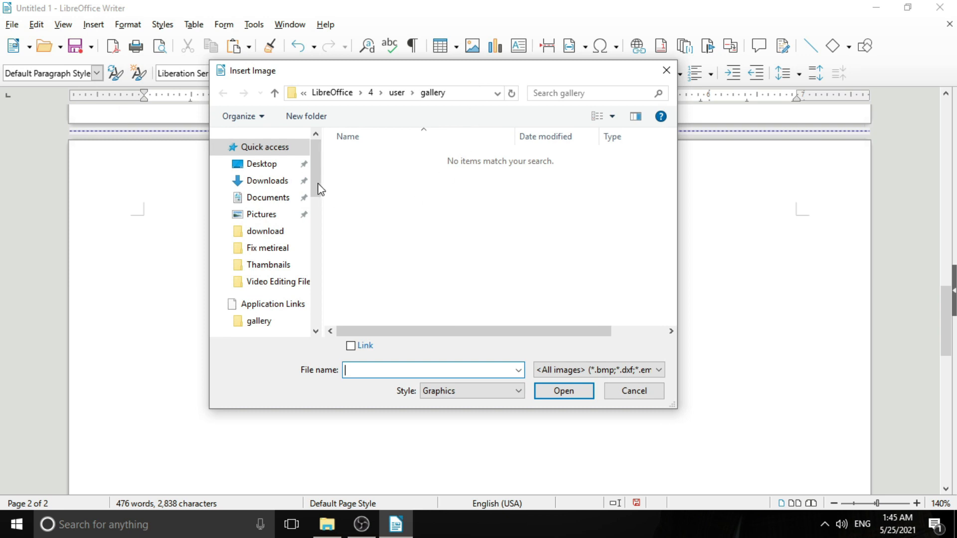
left_click(261, 164)
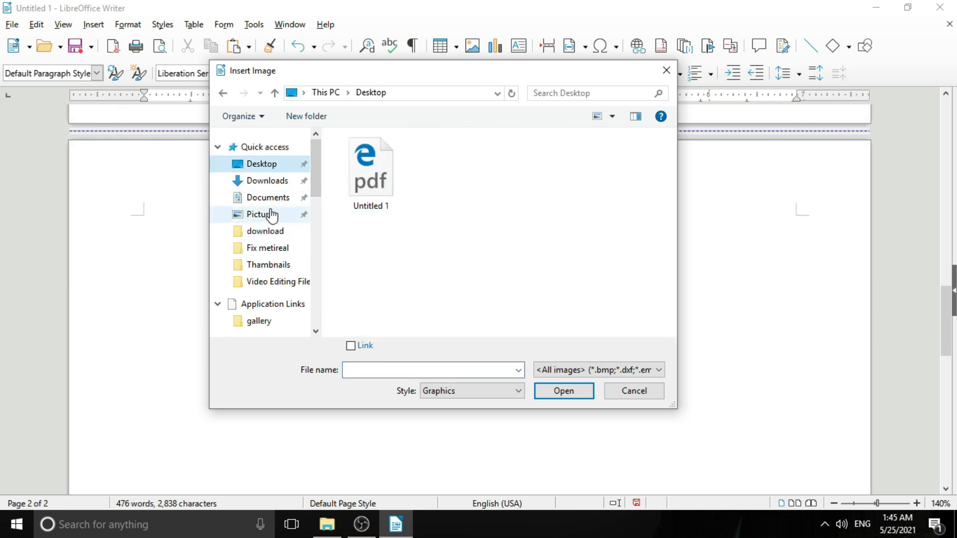
left_click(260, 324)
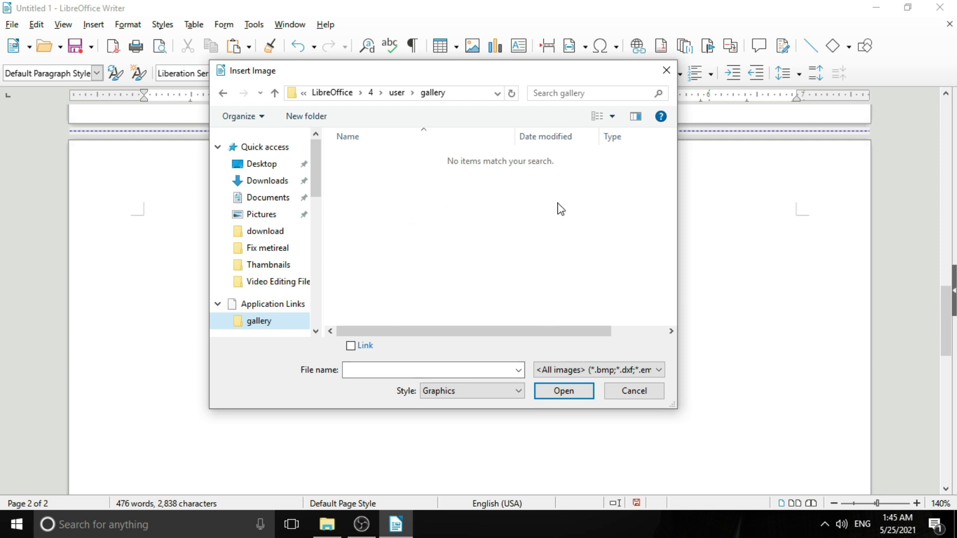
left_click_drag(394, 82, 294, 90)
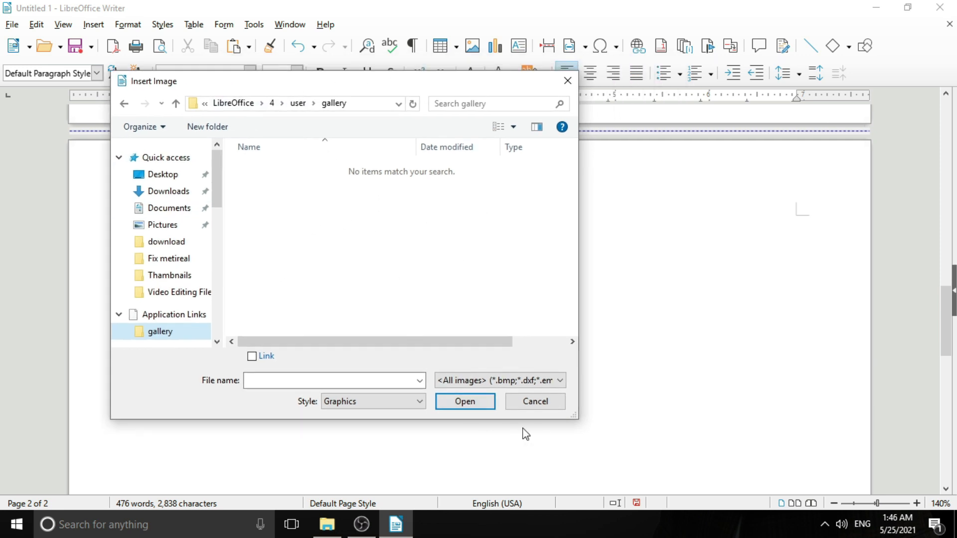
left_click(537, 405)
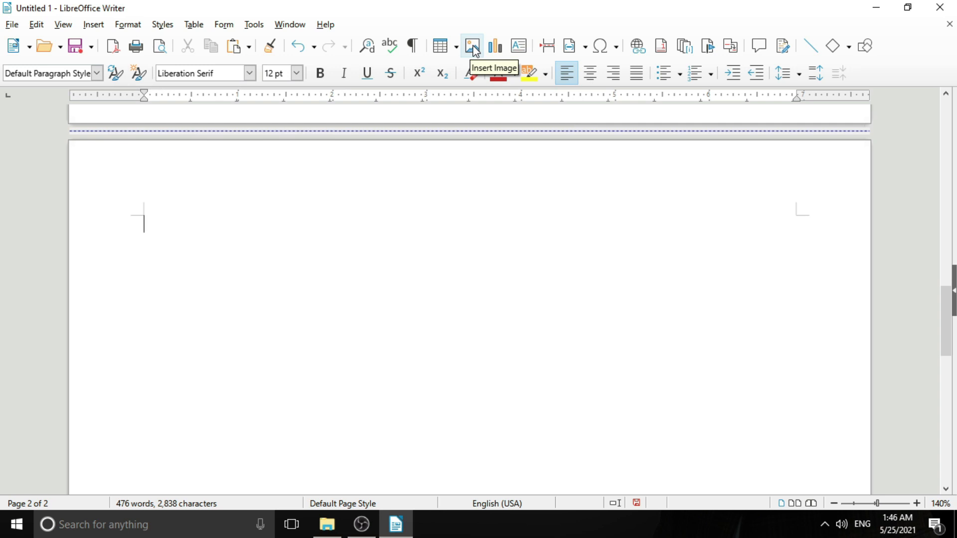
Insert a default column chart on the empty second page
left_click(499, 52)
left_click(668, 272)
left_click(716, 232)
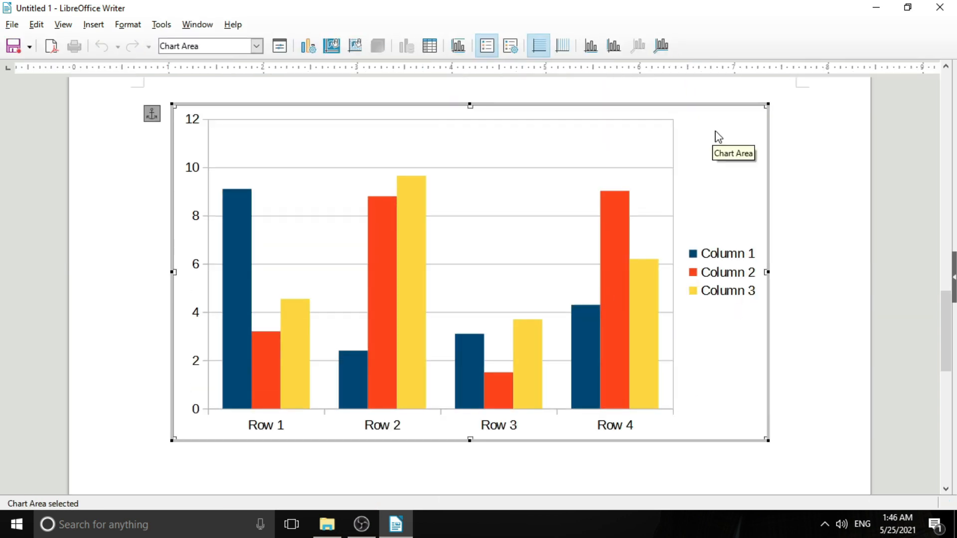
Leave chart editing and delete the whole chart from the second page
key("Delete")
left_click(554, 294)
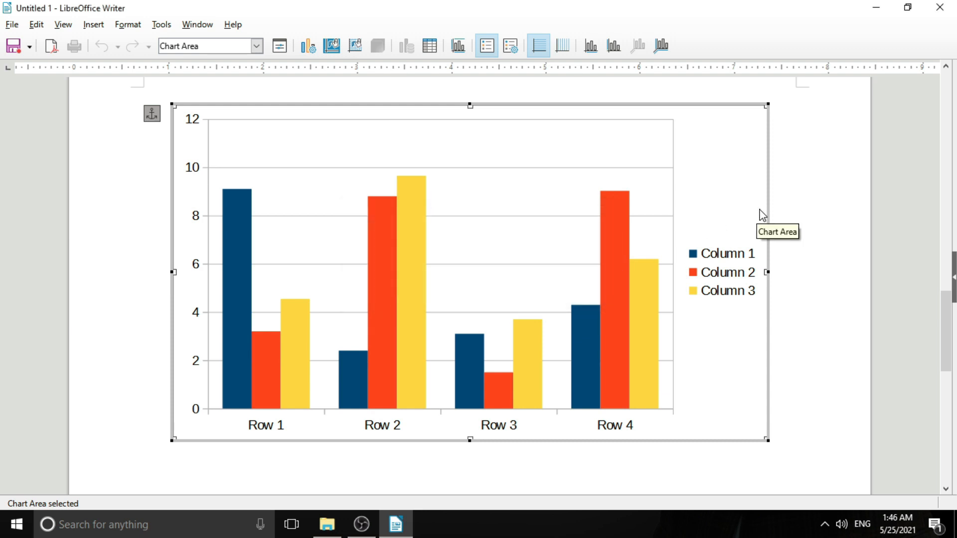
key("Delete")
left_click(600, 222)
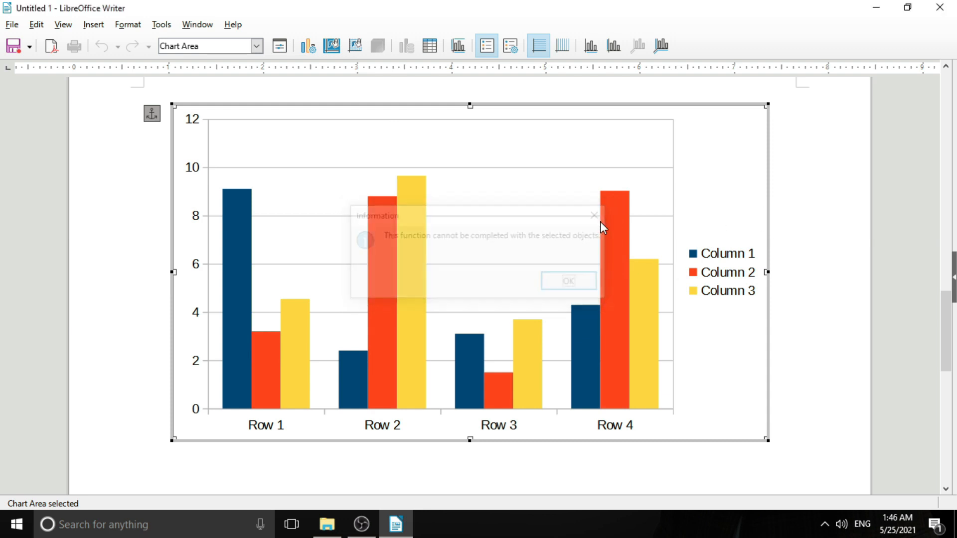
key("Delete")
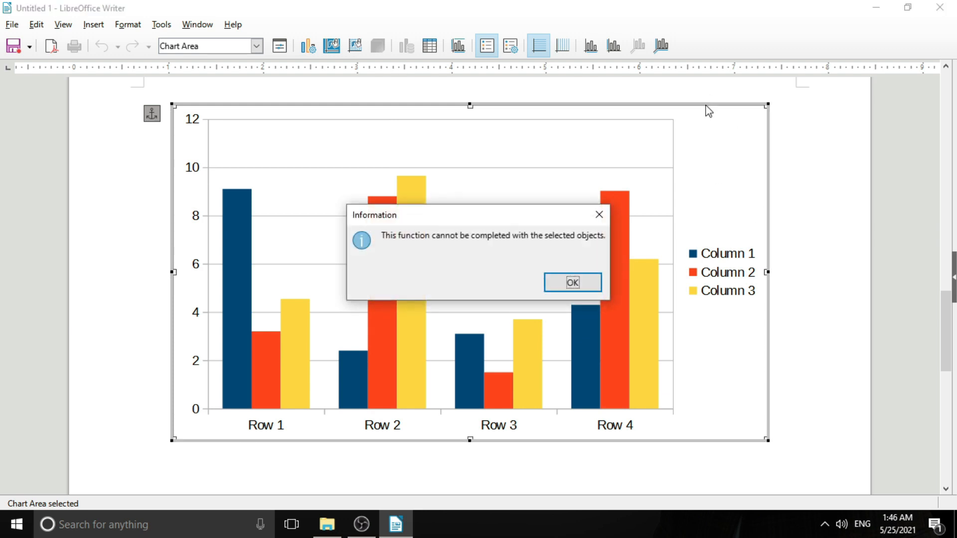
left_click(600, 215)
left_click(73, 299)
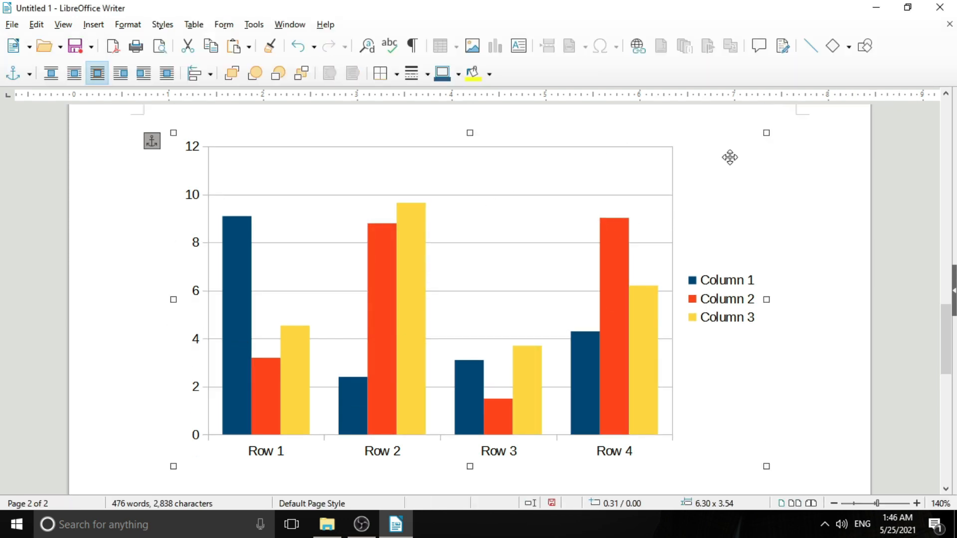
key("Delete")
Select a block of cells across the table's first three columns and clear the selection again
scroll(622, 318, "up", 10)
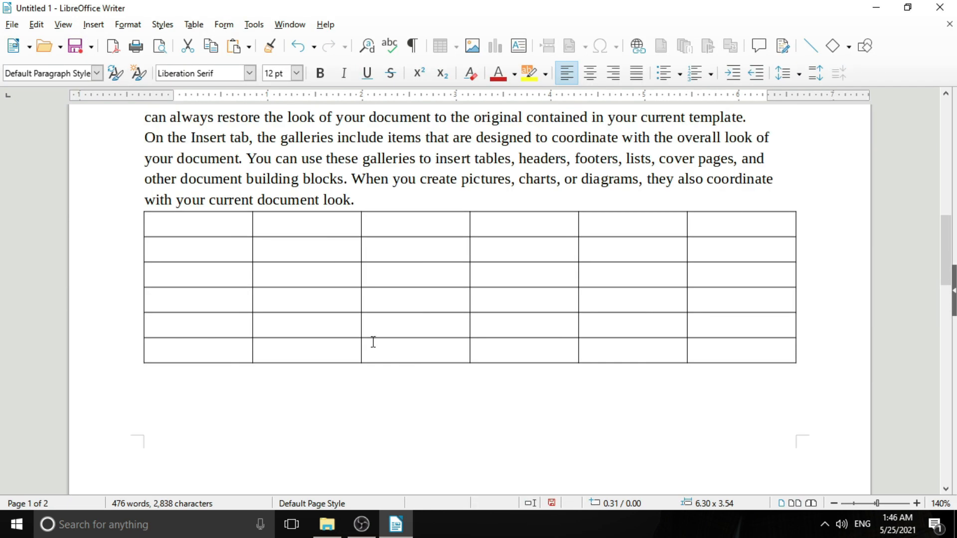
left_click(291, 275)
left_click_drag(188, 234, 427, 343)
left_click(417, 324)
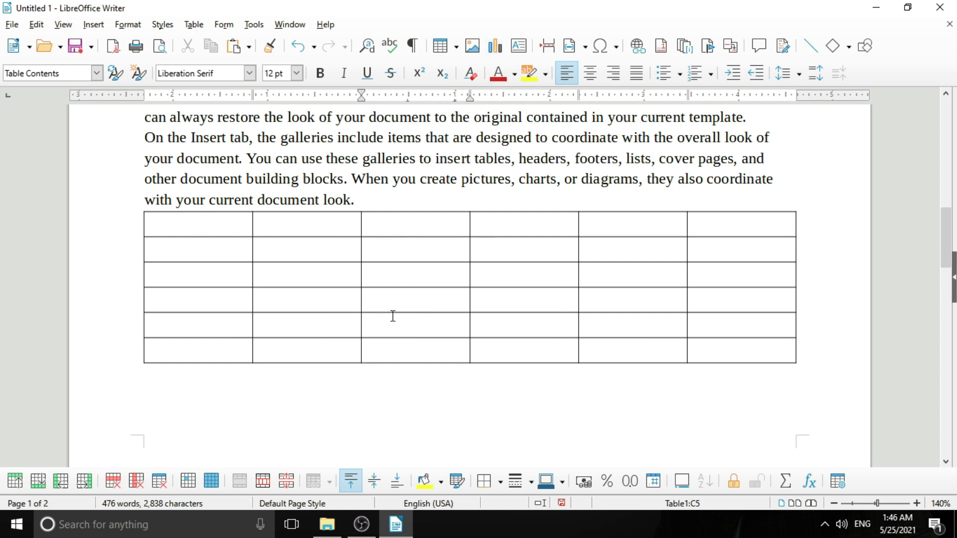
scroll(433, 294, "down", 5)
Draw a text box about 5.27 by 2.16 inches near the top of the second page
left_click(192, 363)
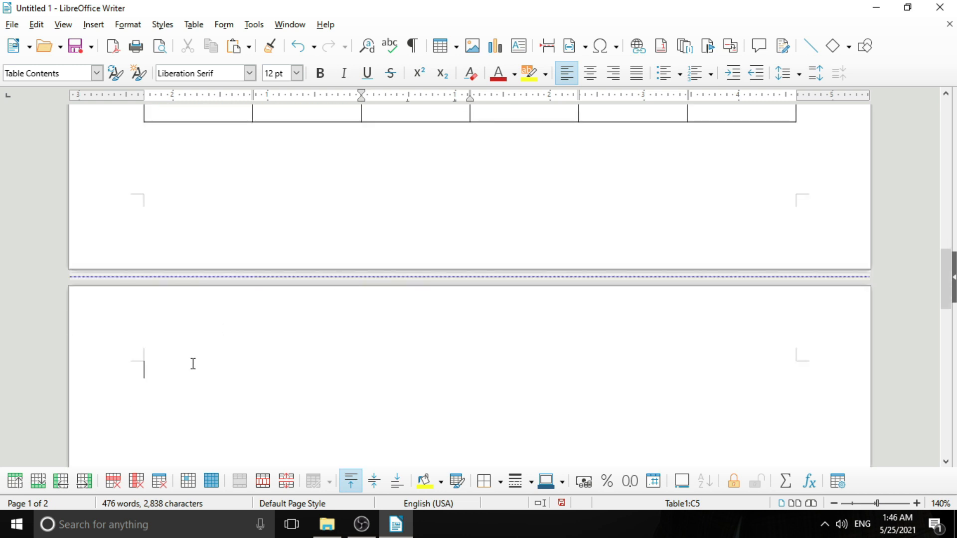
scroll(391, 309, "down", 3)
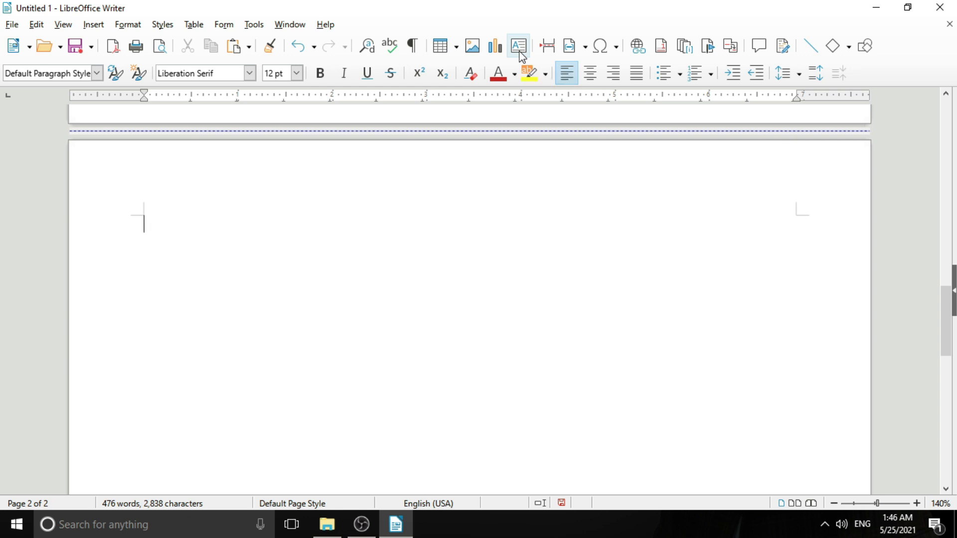
left_click(520, 53)
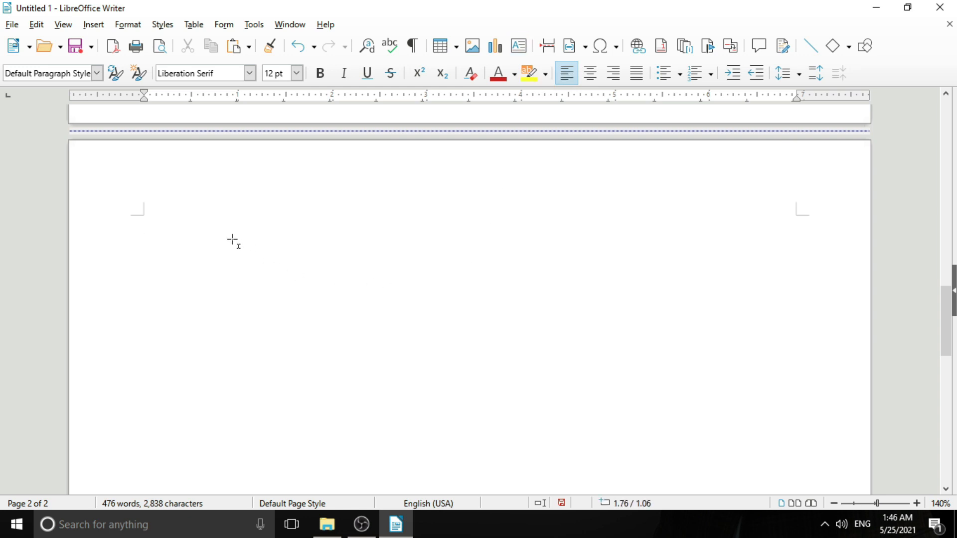
left_click_drag(223, 221, 720, 427)
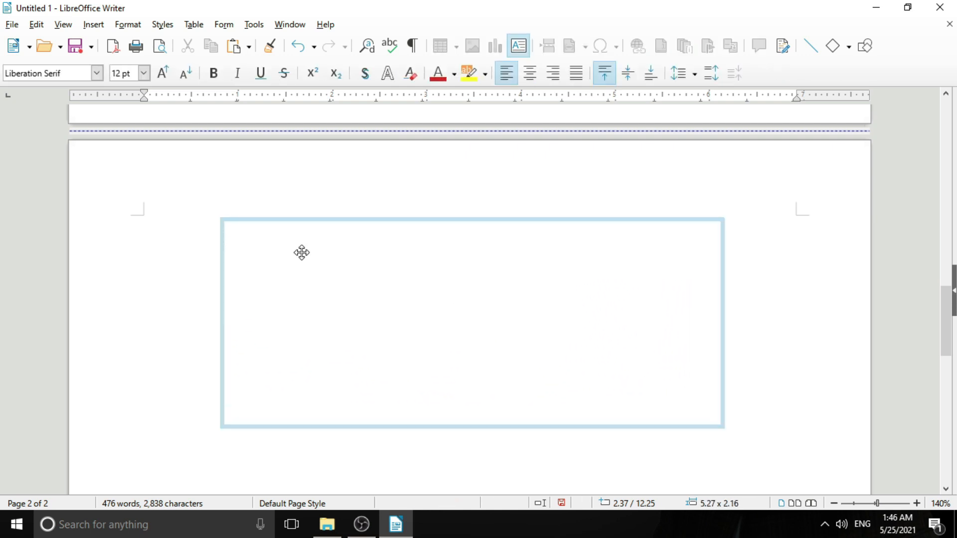
Remove the empty text box, undo its removal once, and delete it again
key("Escape")
left_click_drag(247, 240, 496, 406)
left_click(278, 353)
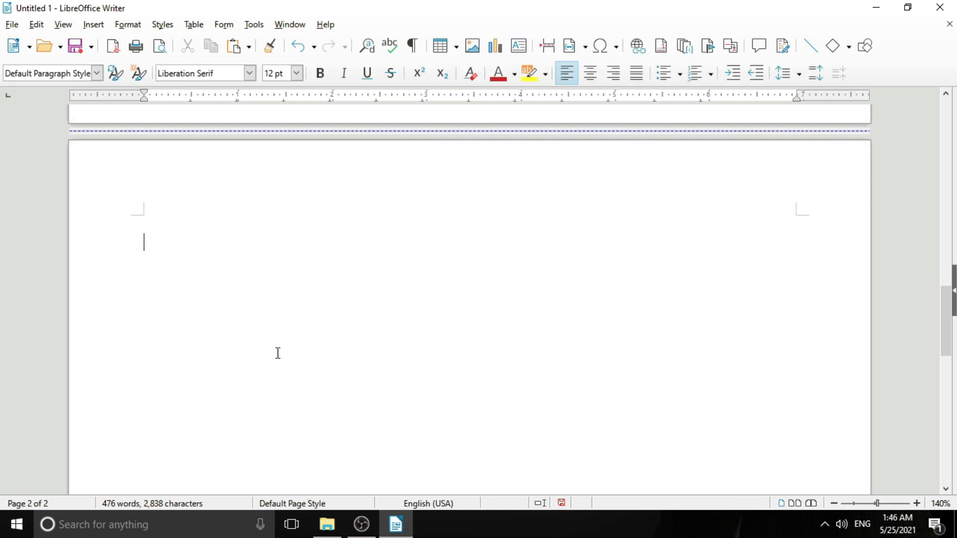
key("ctrl+z")
left_click(444, 258)
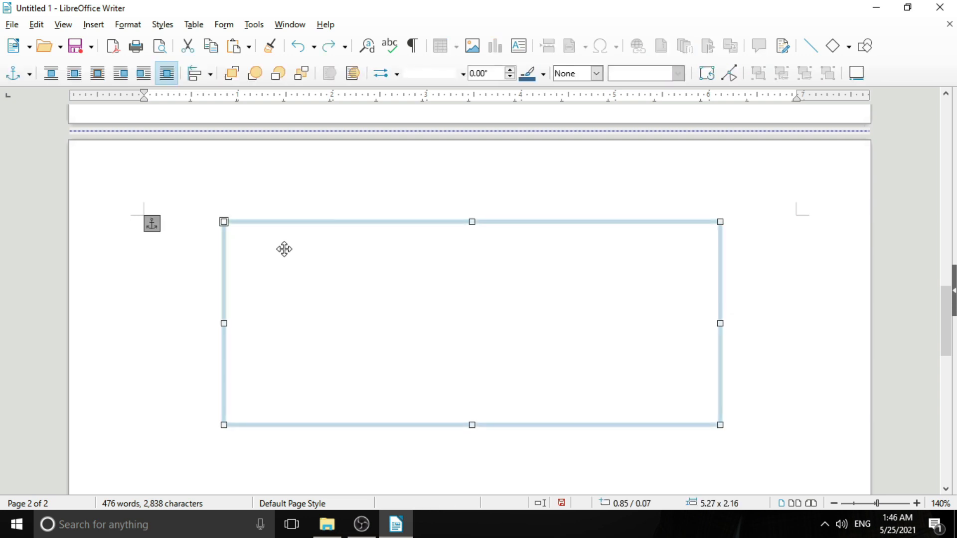
right_click(288, 255)
key("Escape")
key("Delete")
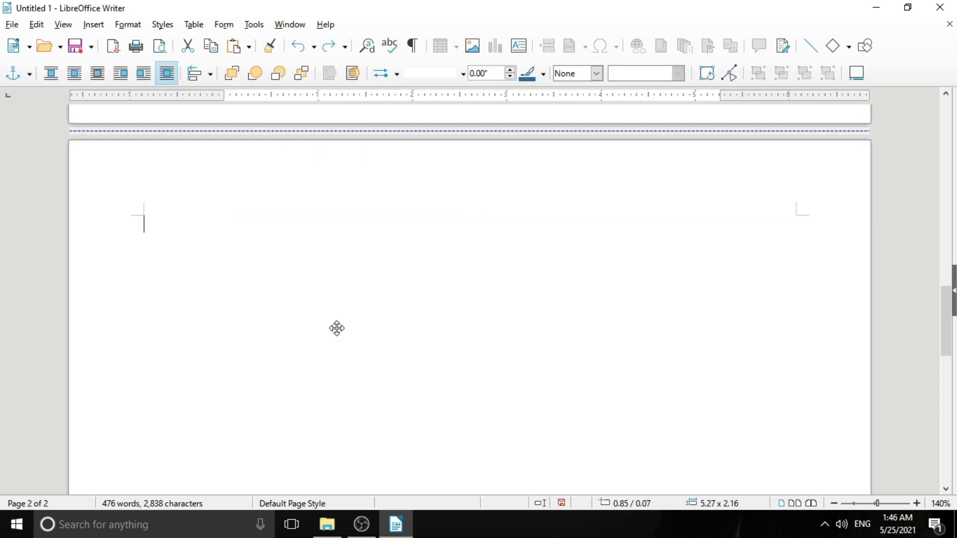
Draw a text box about 4.87 by 1.92 inches on the second page and fill it with filler text starting "Sdjk flksjdaf kljslda;k"
left_click(519, 46)
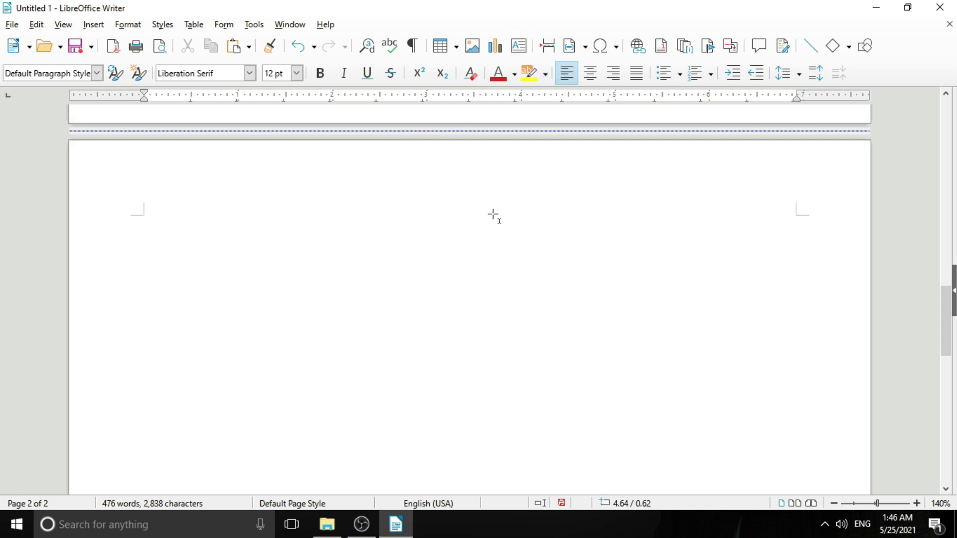
left_click_drag(229, 224, 692, 410)
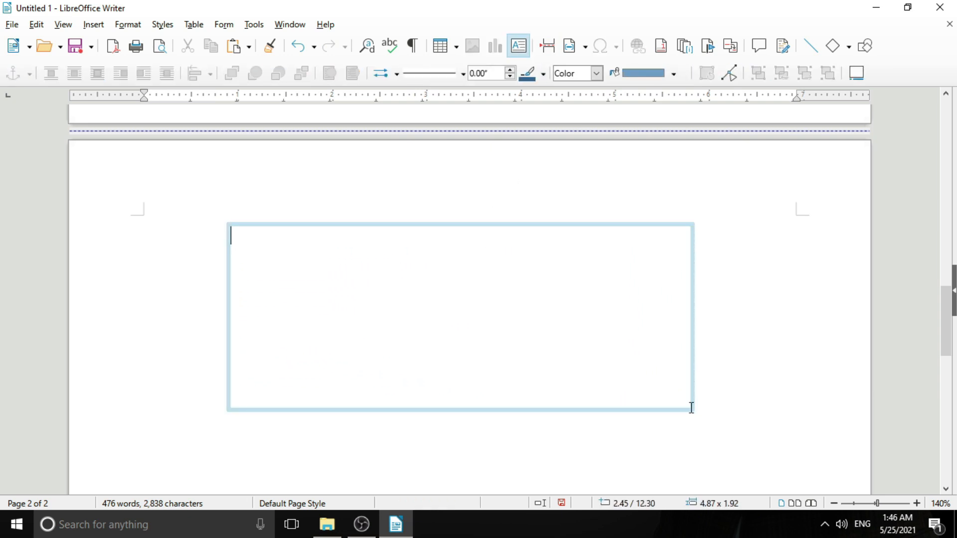
type("Sdjk flk")
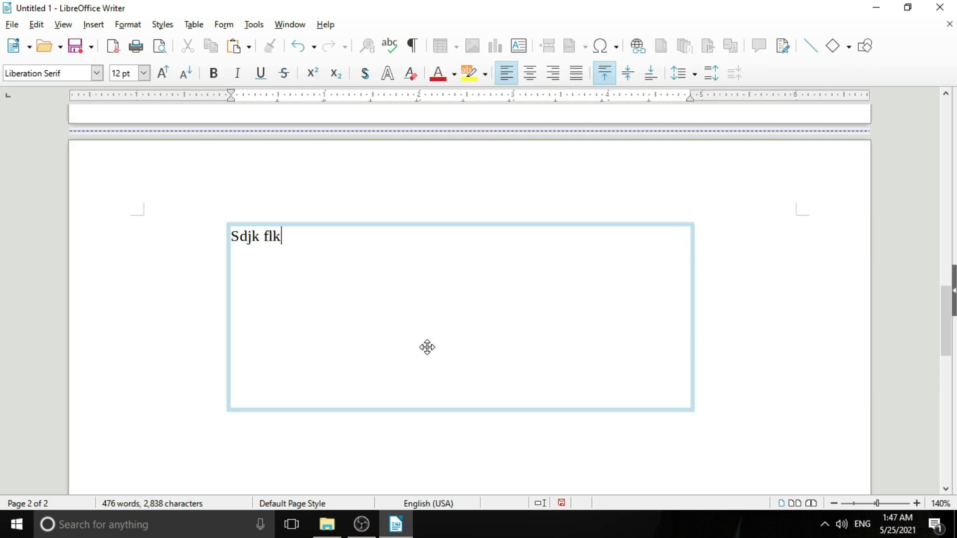
type("sjdaf kljslda;k fjskldajfk sjdafkl jskldafjklsjsdaklfj skljdaf")
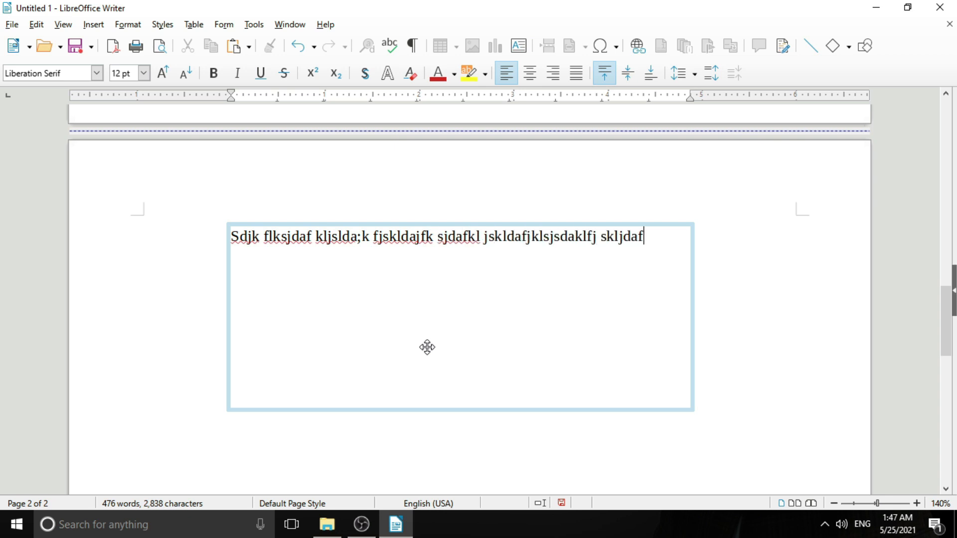
type("kl sjdaf kljsda fkljsdak fj;sda ksda kjlsjdaf kl")
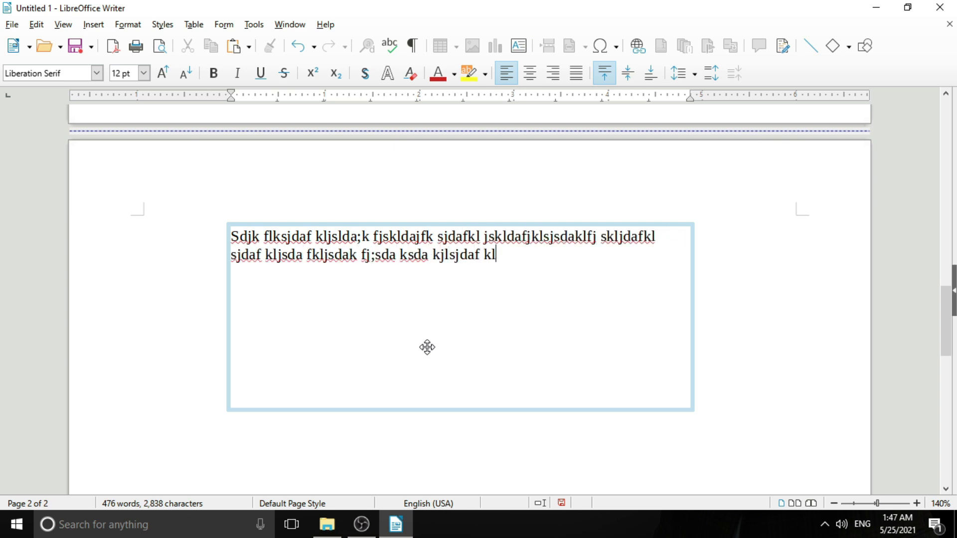
type("sjd")
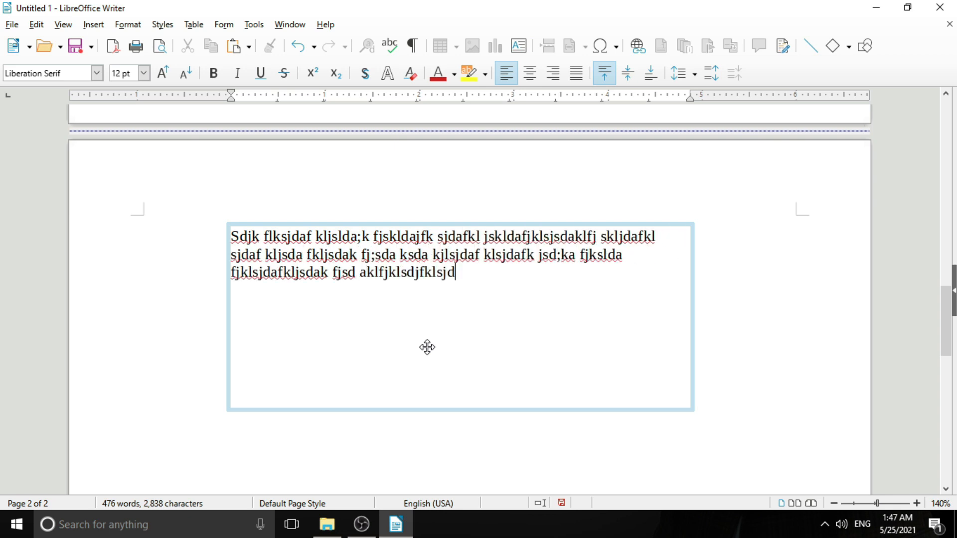
type("afk jsd;ka fjkslda fjklsjdafkljsdak fjsd aklfjklsdjfklsjdklfj skldfjklsdj fkljdskl fjsdklf jskldfjkl sdjskldfj sldkjfkl sdfkjsd")
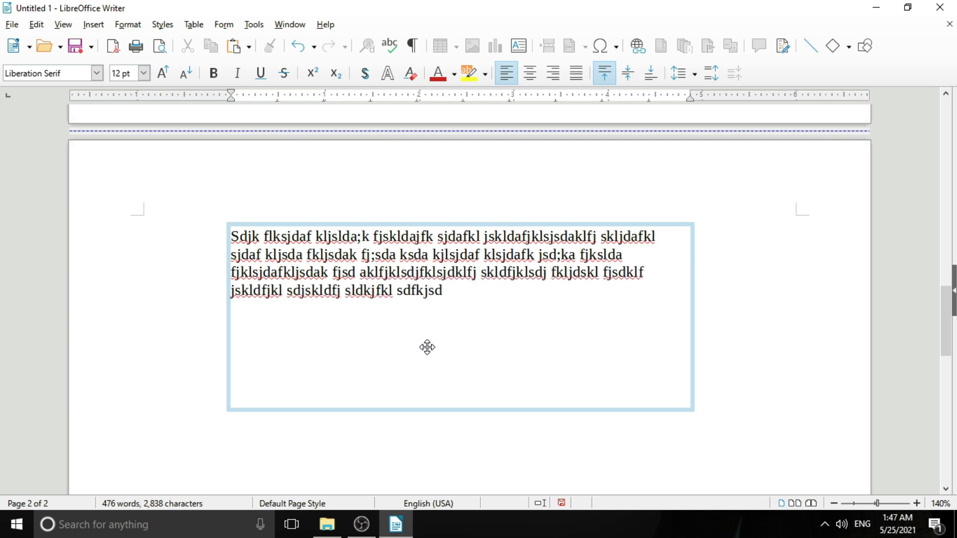
left_click(503, 451)
left_click(475, 261)
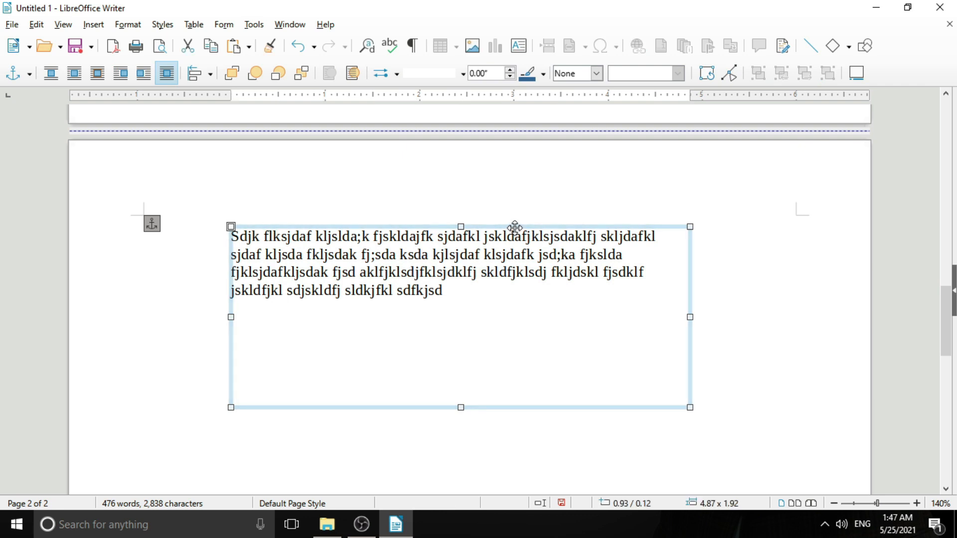
Delete the text box from the second page and insert page breaks until the document has seven pages
key("Delete")
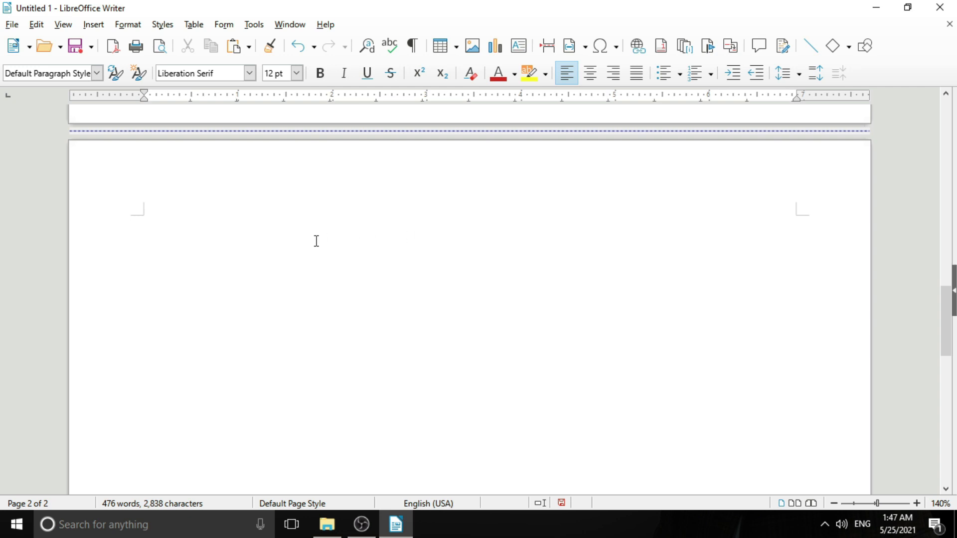
left_click(546, 46)
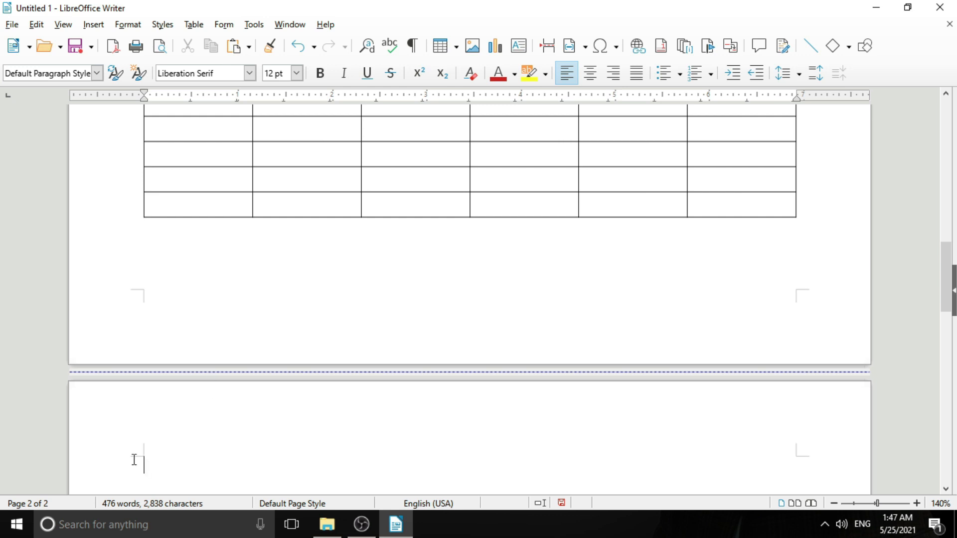
scroll(105, 467, "down", 3)
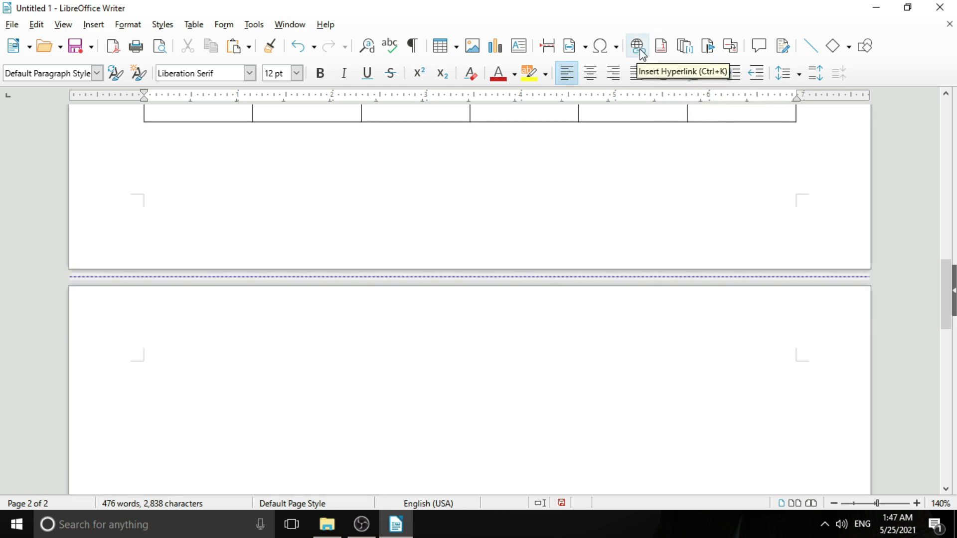
left_click(548, 46)
left_click(548, 46)
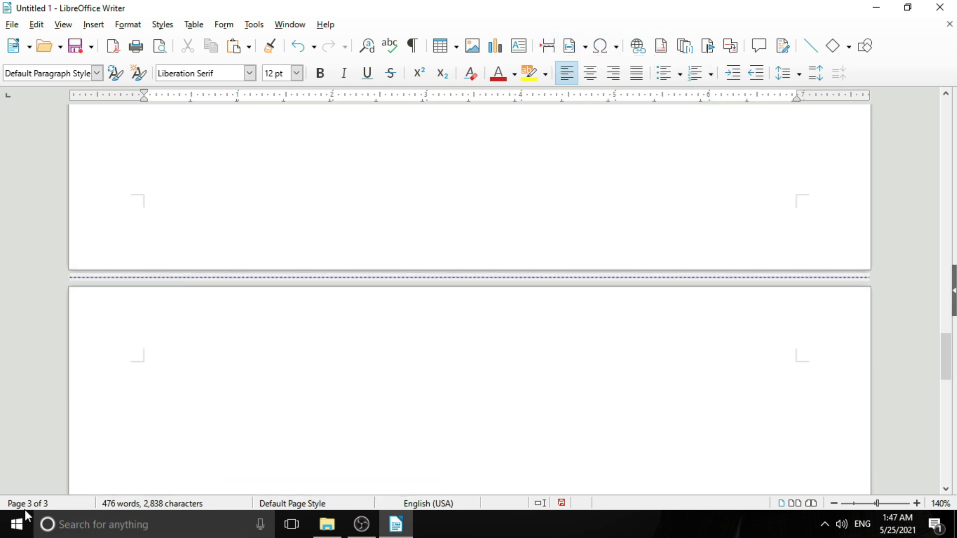
left_click(548, 46)
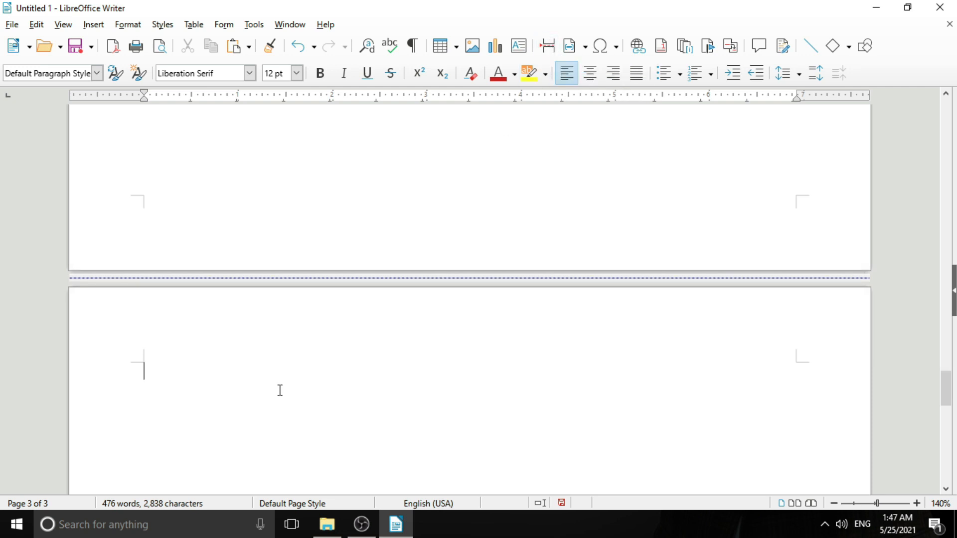
left_click(547, 47)
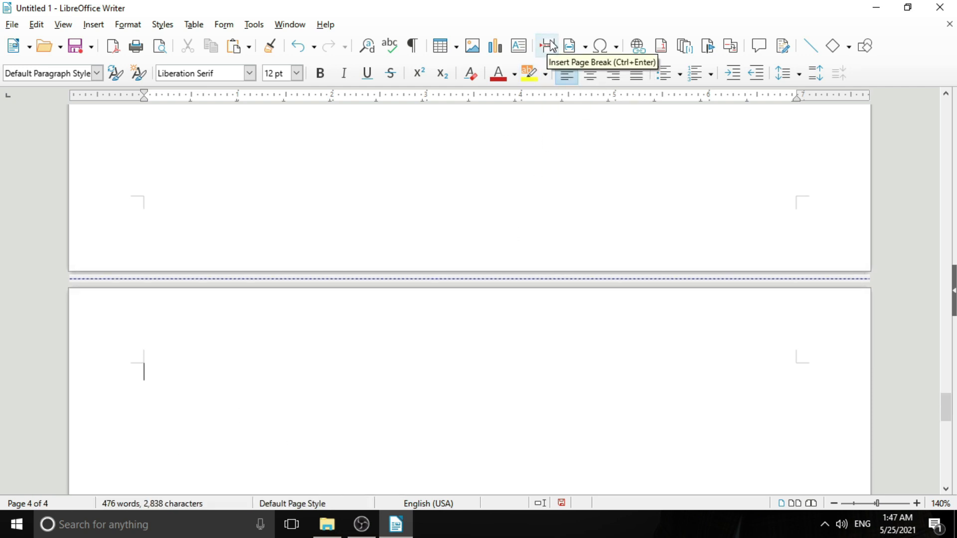
left_click(549, 41)
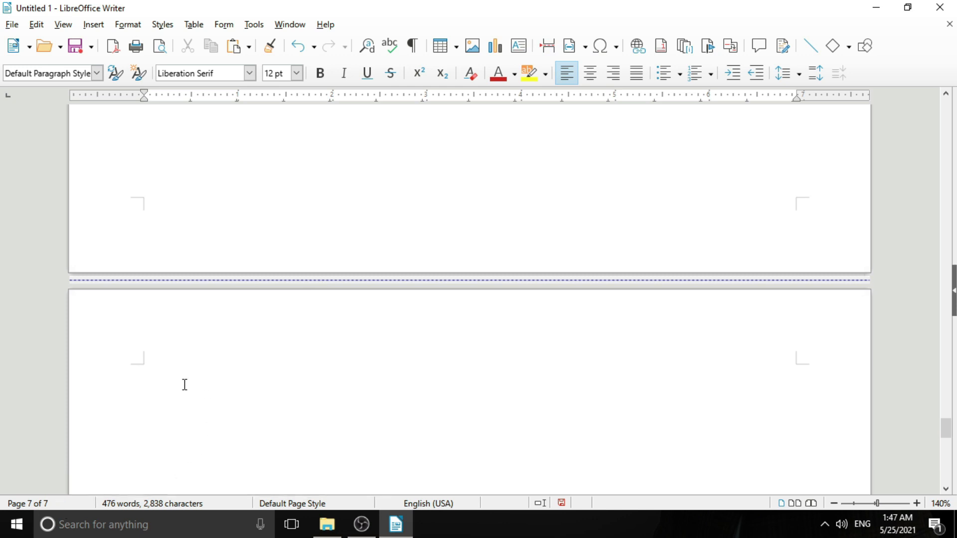
scroll(207, 366, "down", 3)
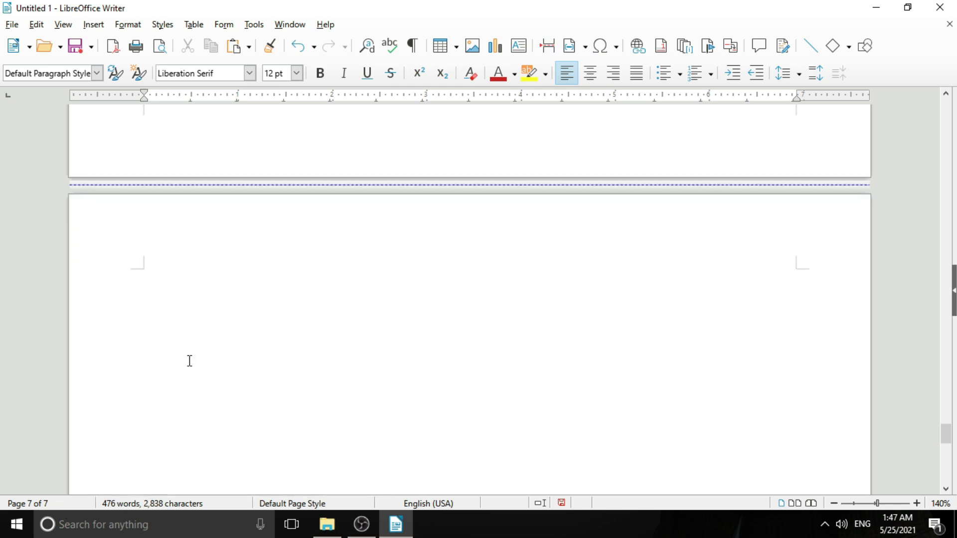
Insert three more page breaks at the end of the document to extend it to ten pages
key("ctrl+Return")
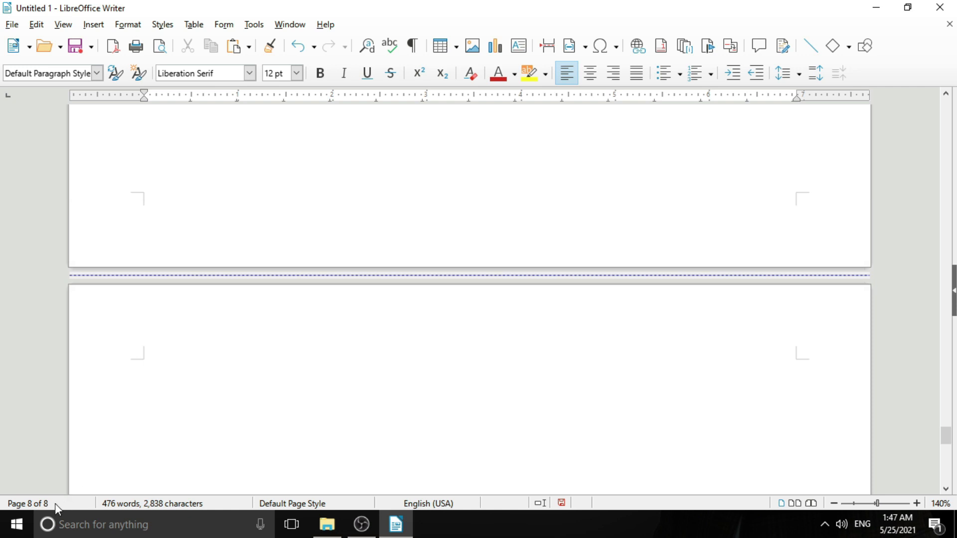
key("ctrl+Return")
key("ctrl+Return")
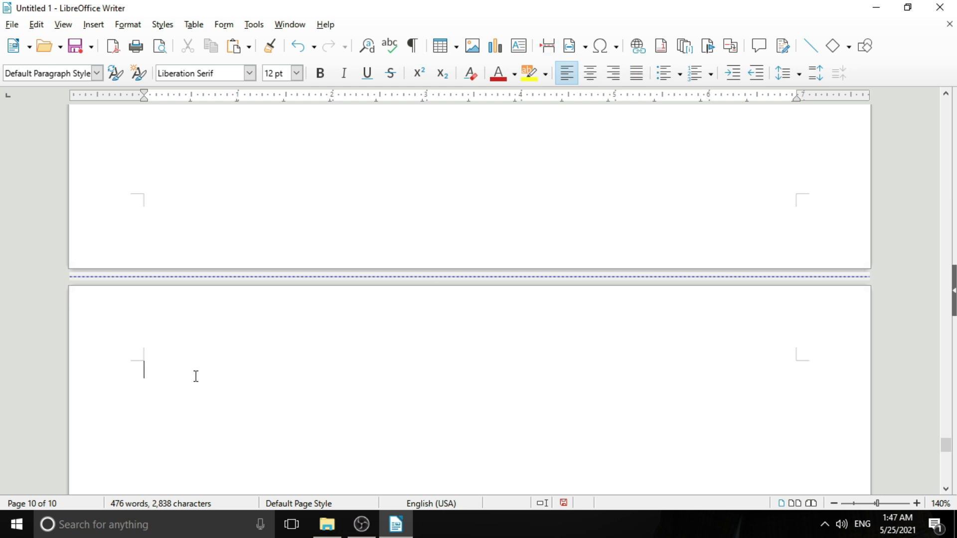
Remove the trailing page breaks until the document is back to four pages
key("BackSpace")
key("BackSpace")
key("BackSpace")
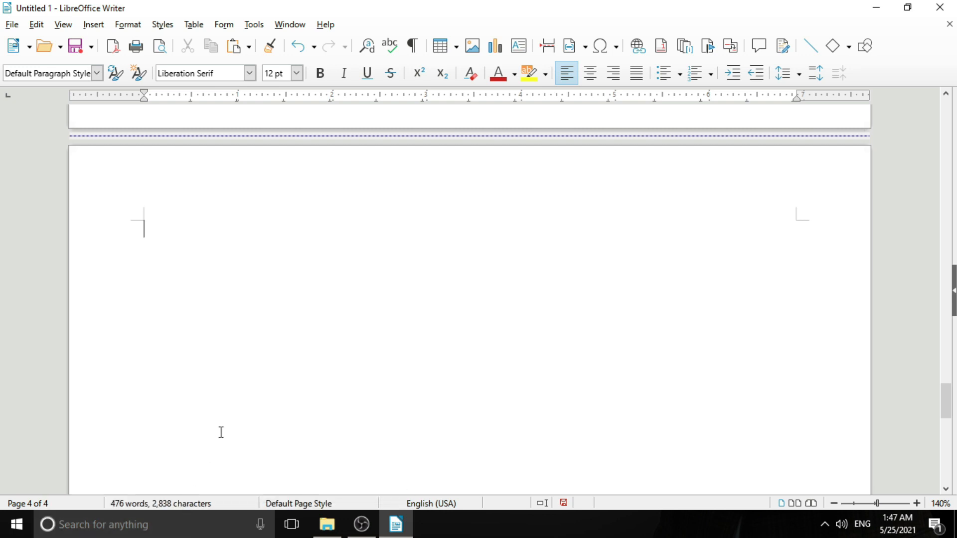
scroll(231, 352, "up", 3)
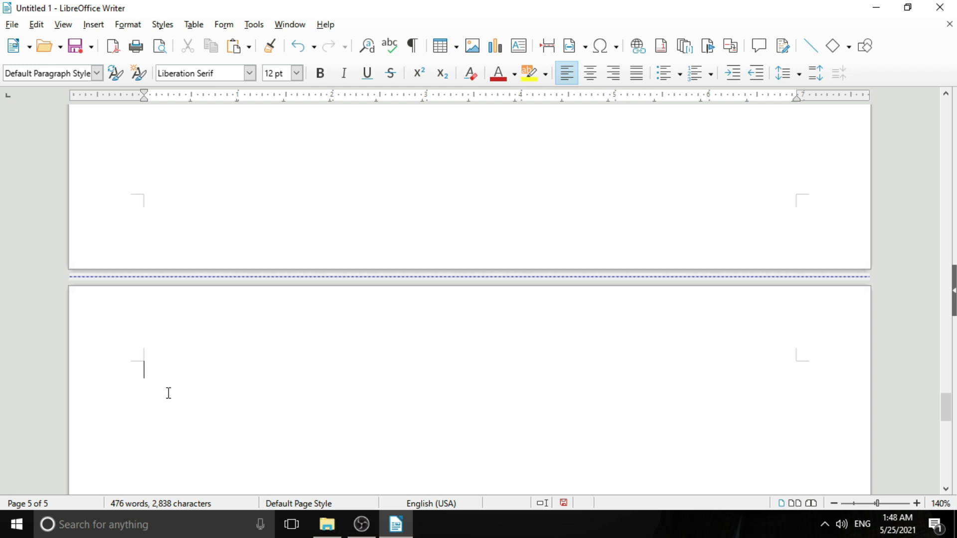
key("BackSpace")
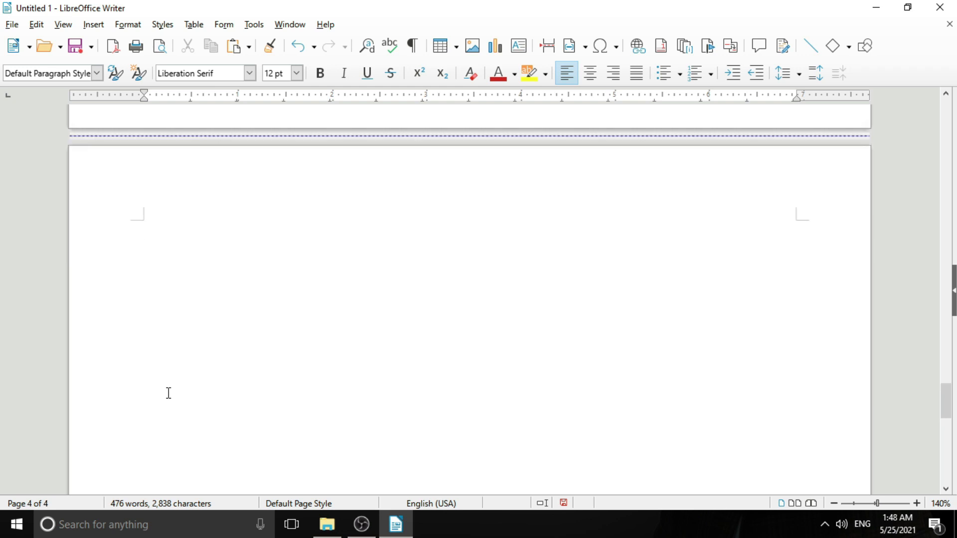
Examine the available field types and the favorite and recent special characters without inserting any
scroll(338, 360, "up", 20)
scroll(507, 377, "up", 15)
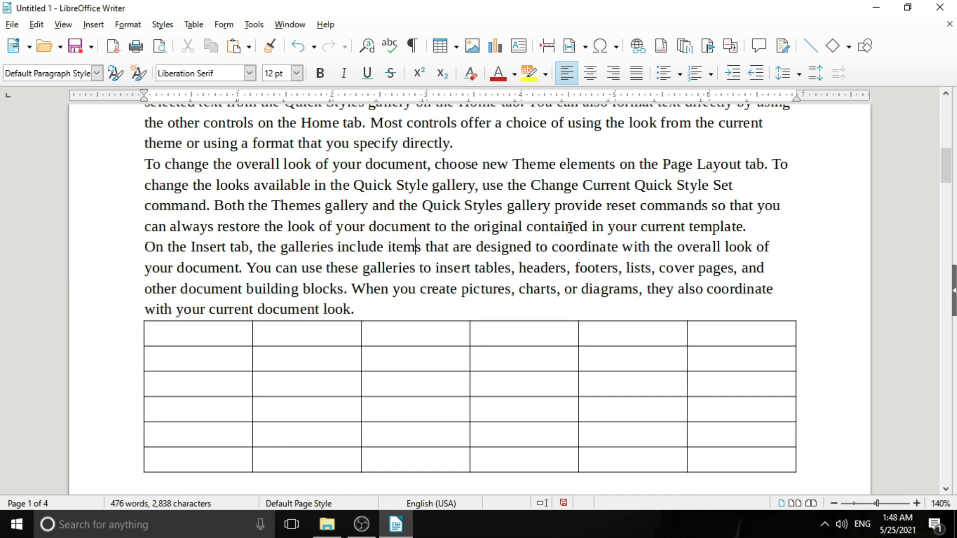
left_click(569, 47)
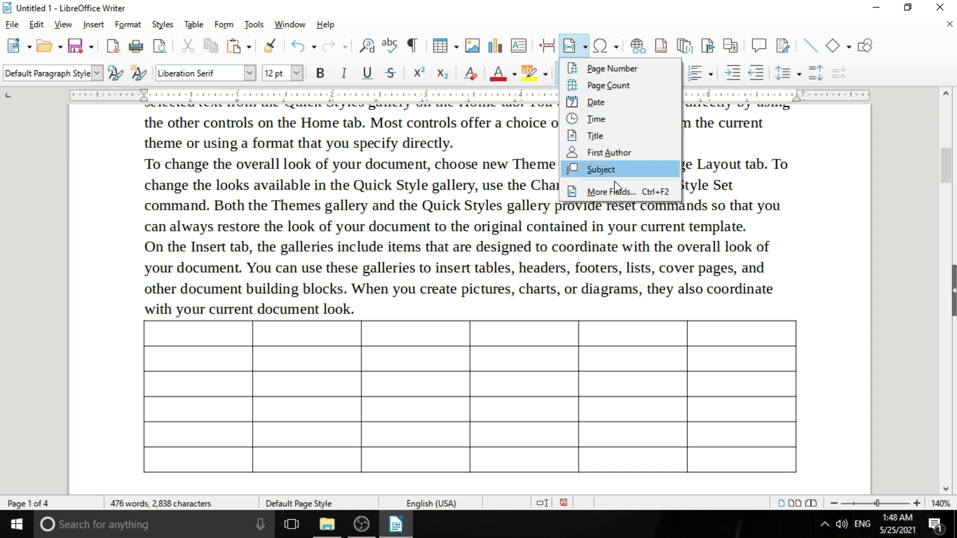
left_click(609, 242)
left_click(616, 48)
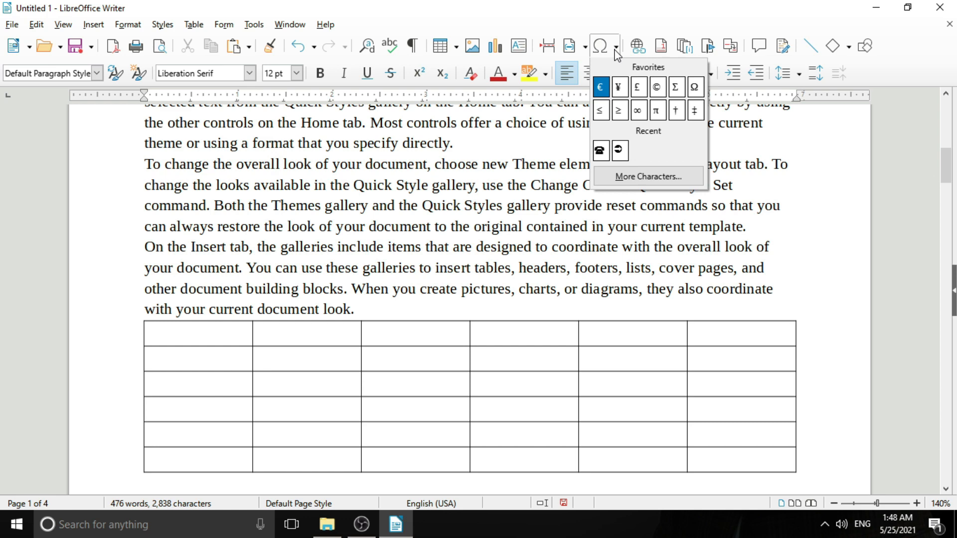
left_click(617, 51)
Add two blank lines above the red "On the Insert tab" paragraph and insert the Wingdings yin-yang symbol there
key("ctrl+z")
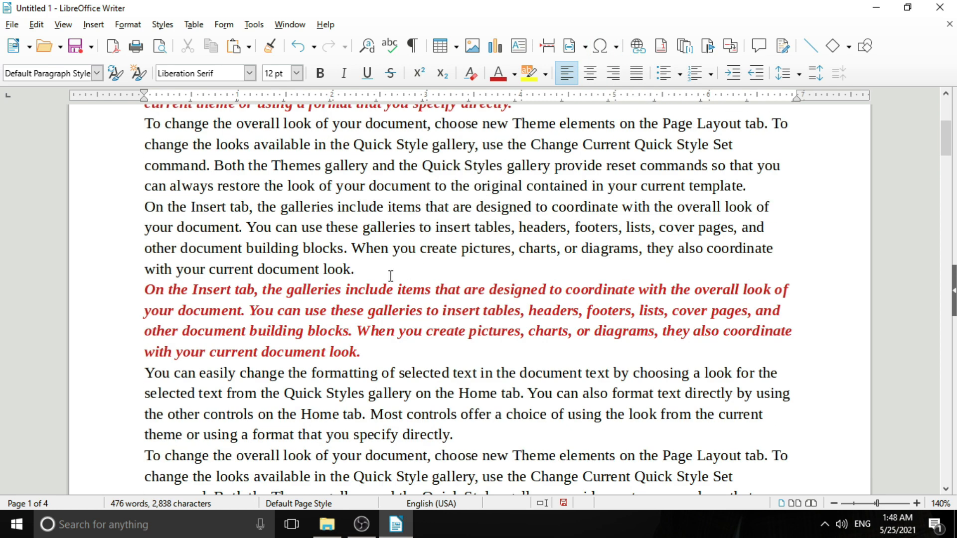
key("Return")
key("Return")
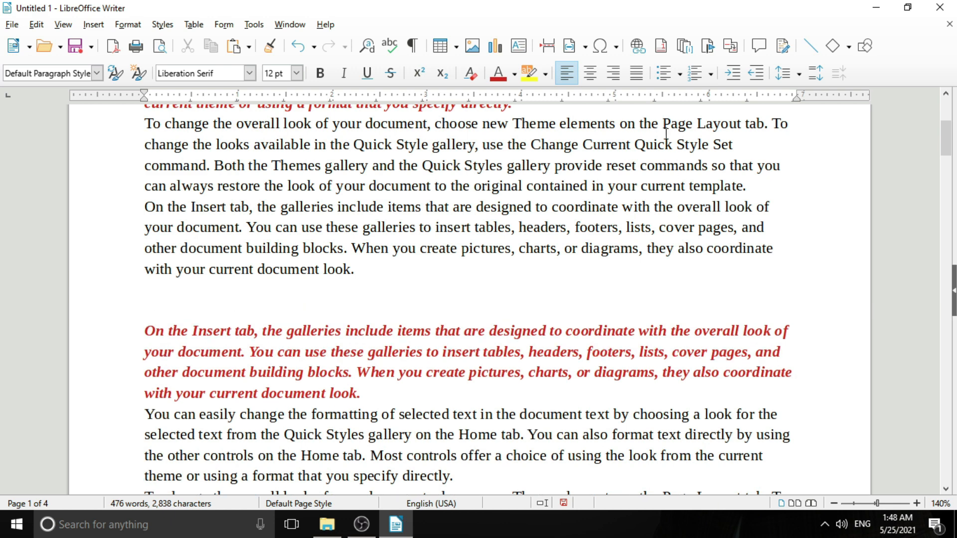
left_click(611, 47)
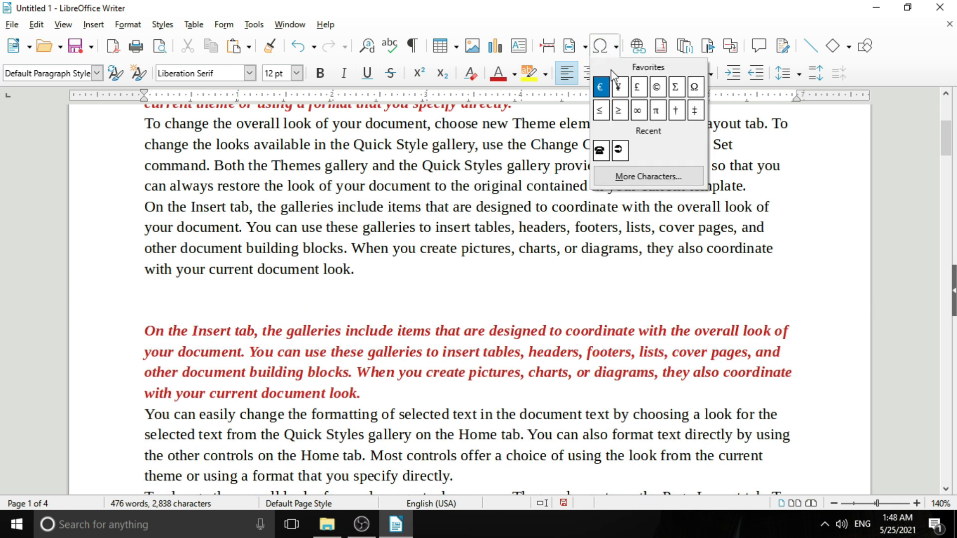
left_click(637, 185)
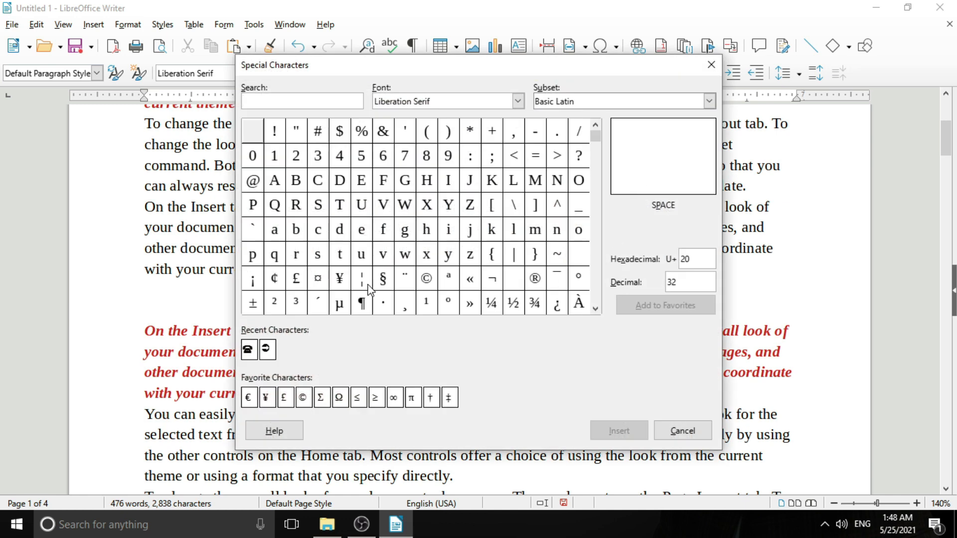
left_click(517, 101)
left_click_drag(519, 253, 519, 394)
left_click(417, 295)
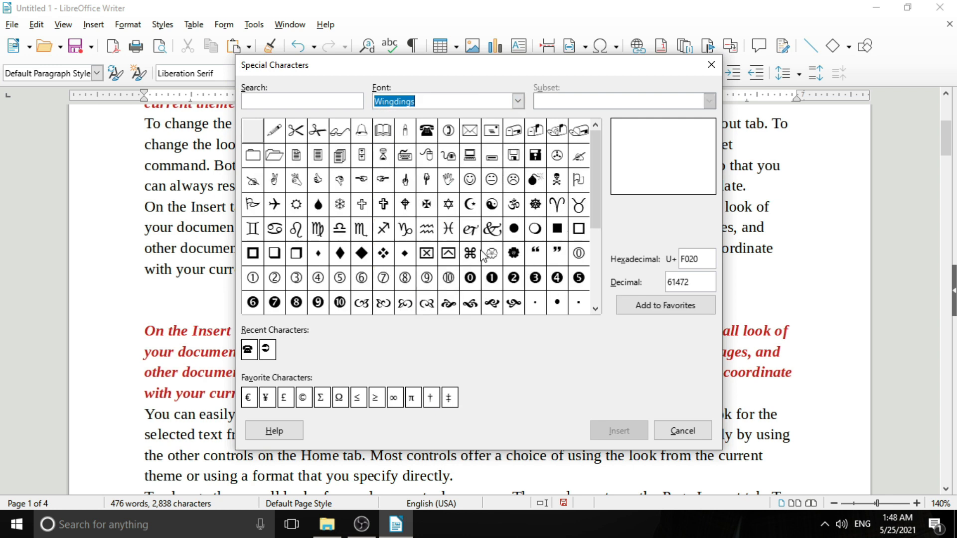
left_click(492, 208)
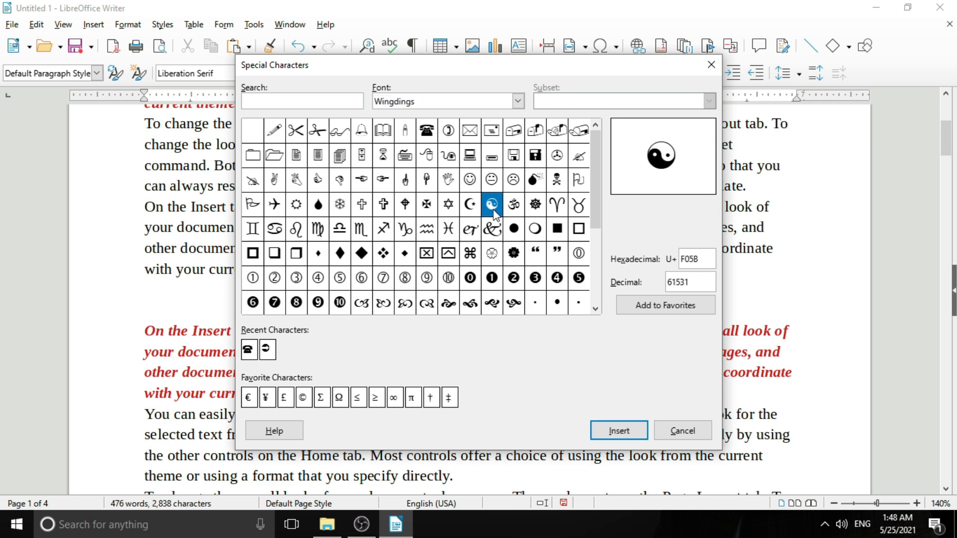
left_click(618, 430)
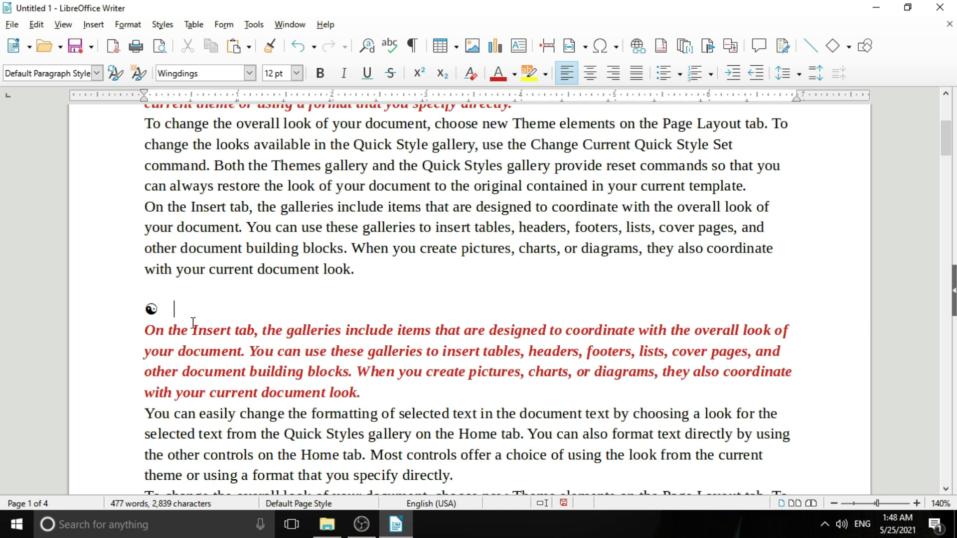
Select the inserted yin-yang symbol and clear the selection again
left_click_drag(175, 307, 132, 307)
left_click(194, 352)
scroll(359, 270, "up", 3)
scroll(229, 255, "down", 4)
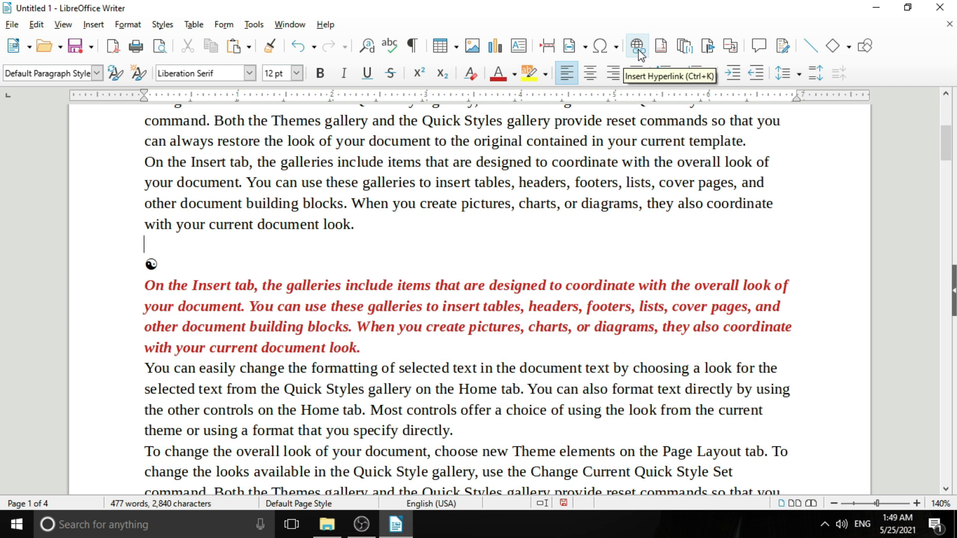
Place the cursor after "building blocks." in the black paragraph above the symbol and view the web hyperlink settings twice, adding no link
left_click(398, 222)
scroll(402, 222, "up", 2)
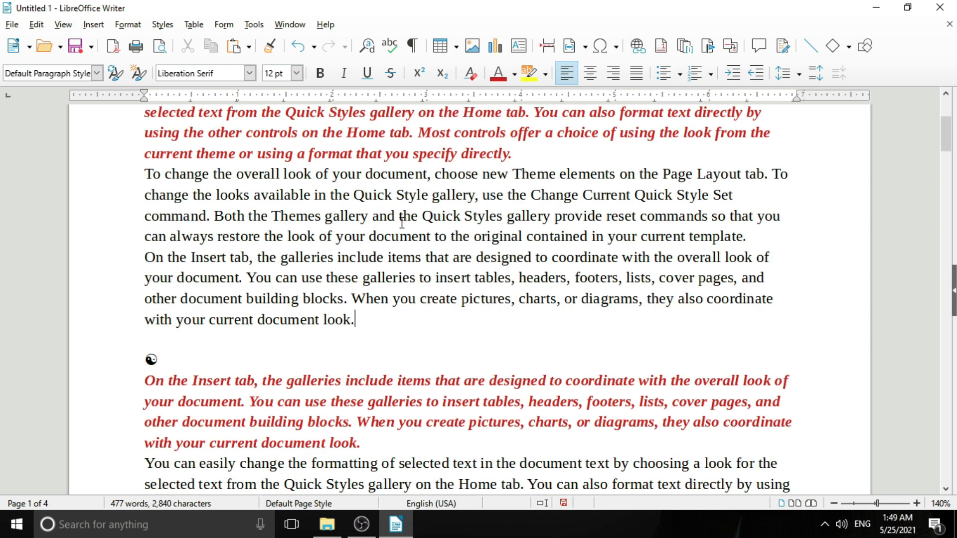
triple_click(319, 271)
left_click(320, 271)
left_click(347, 299)
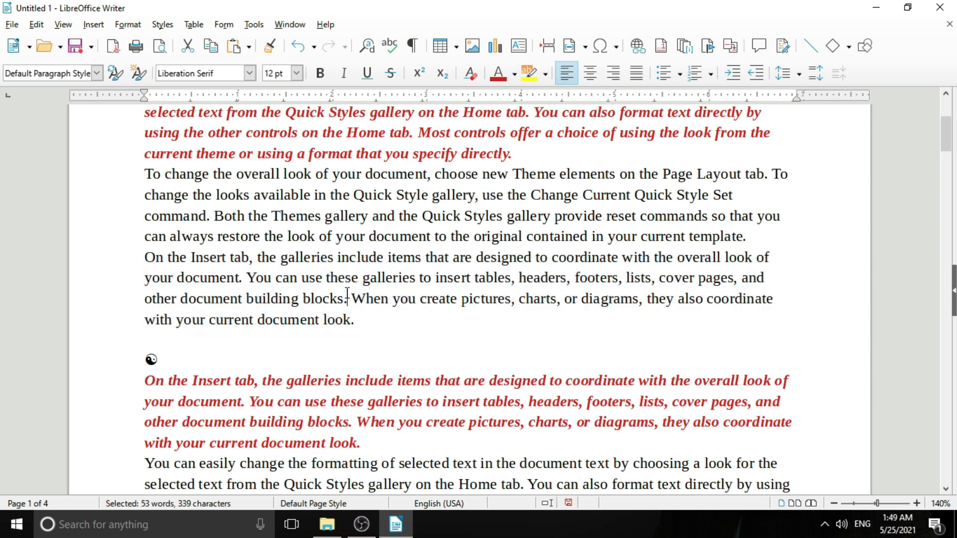
key("ctrl+k")
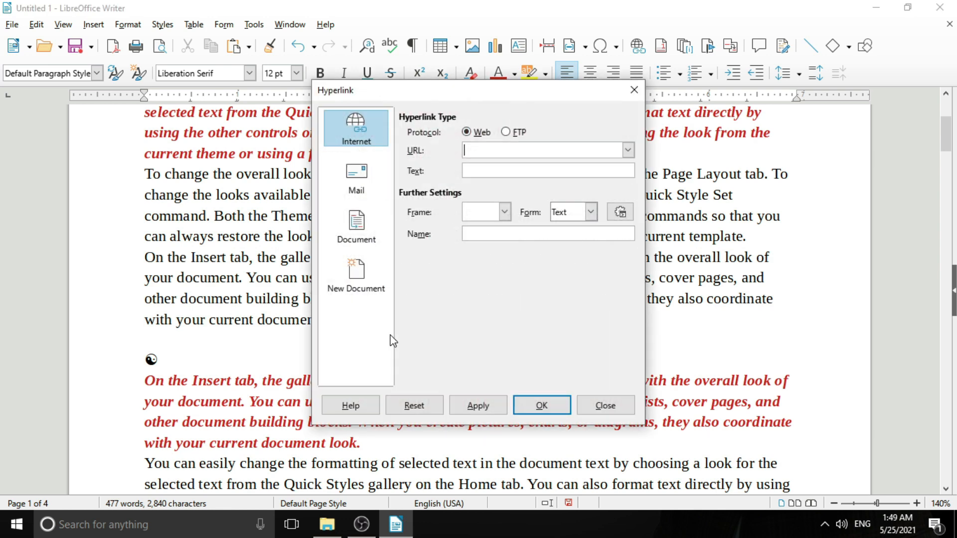
left_click(615, 412)
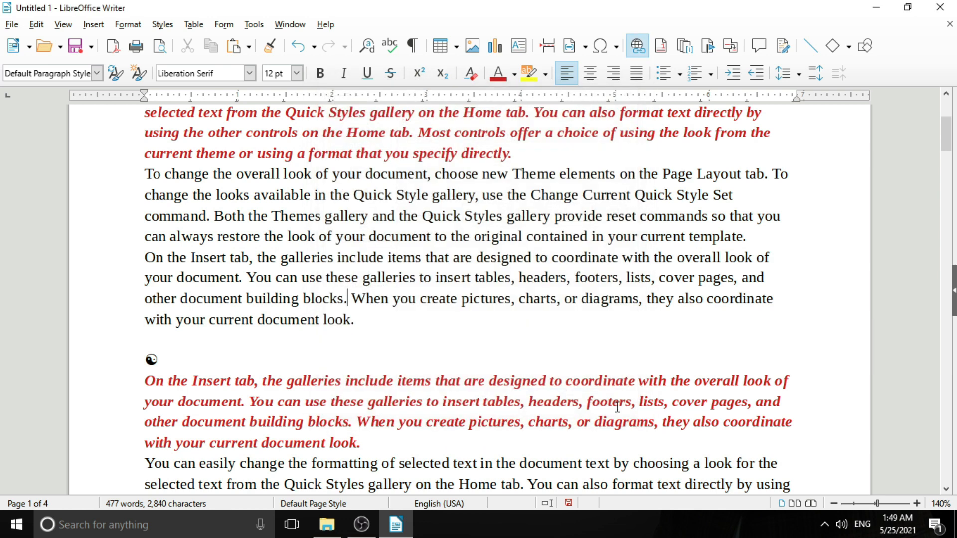
left_click(639, 50)
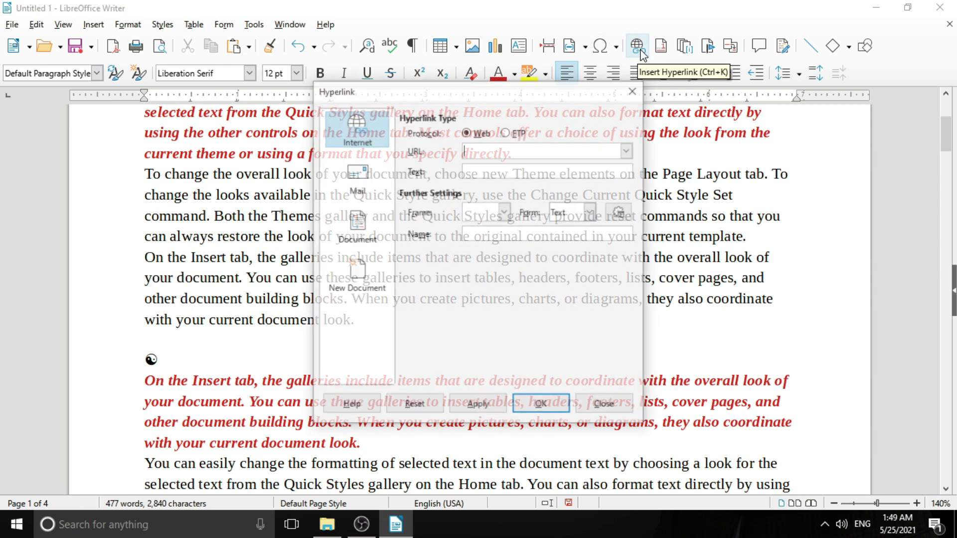
left_click(605, 408)
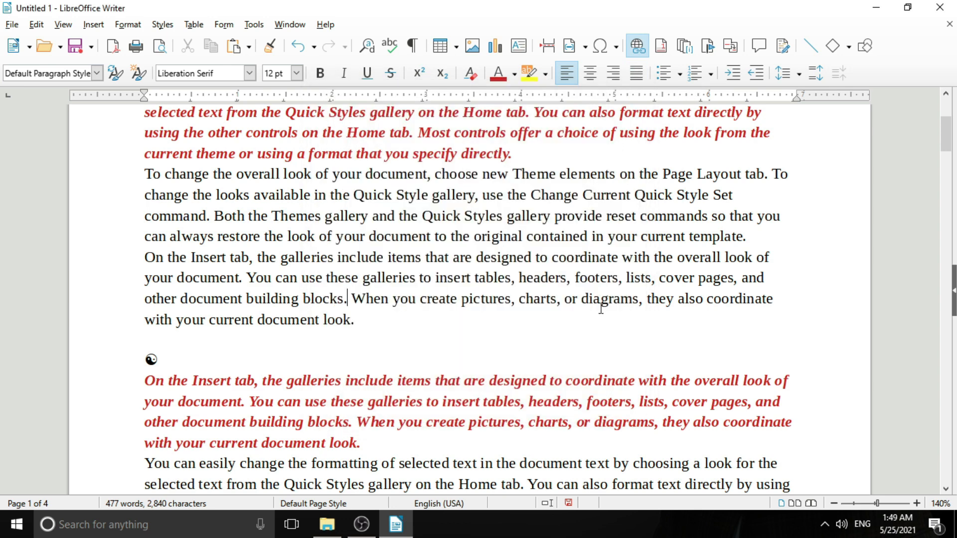